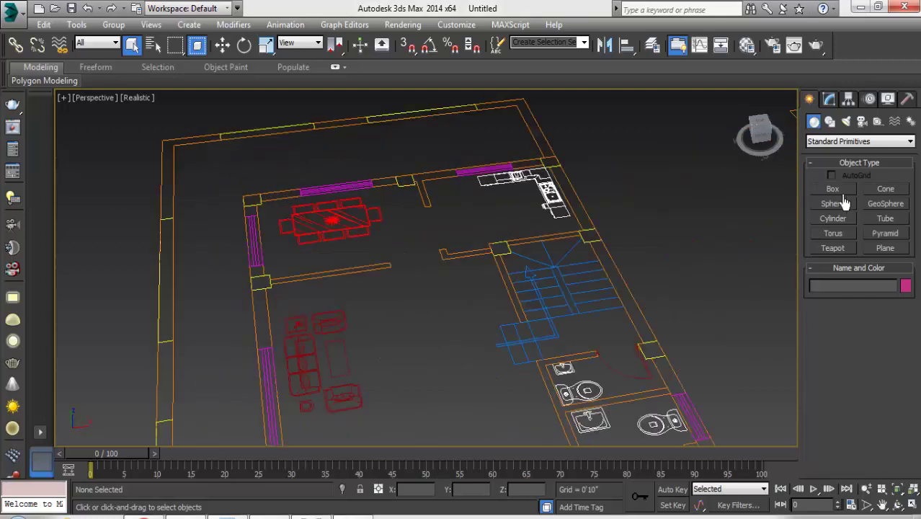
Create a square box column at the wall corner with height 10'0".
{"action": "left_click", "coordinate": [832, 188]}
{"action": "middle_click_drag", "start_coordinate": [169, 189], "coordinate": [252, 204]}
{"action": "left_click", "coordinate": [294, 119]}
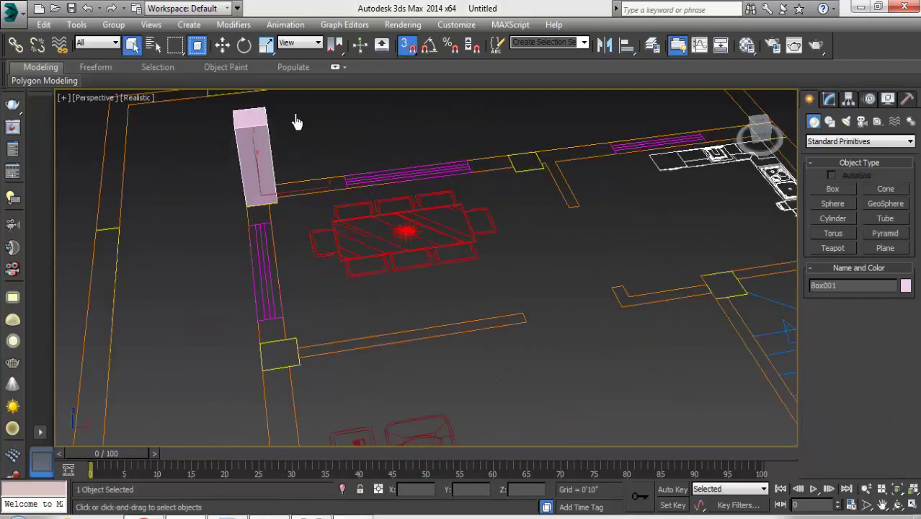
{"action": "left_click", "coordinate": [829, 98]}
{"action": "type", "text": "10'"}
{"action": "key", "text": "Return"}
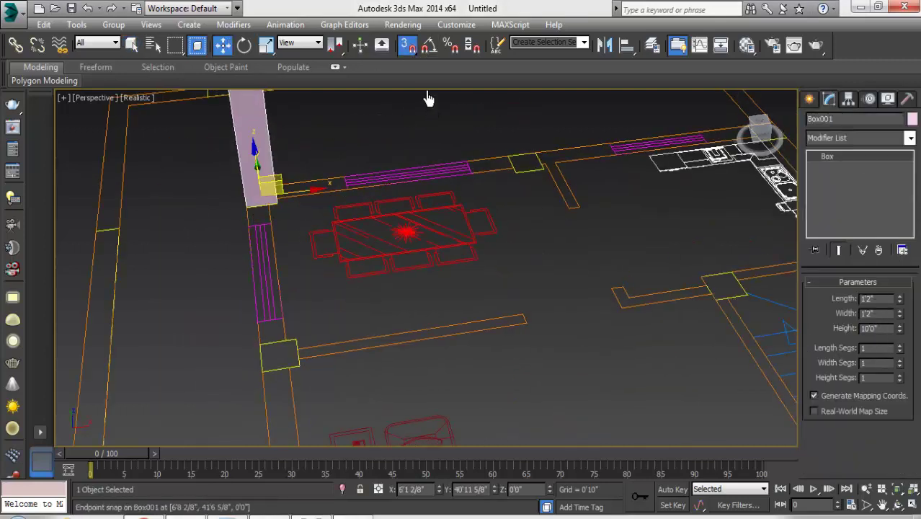
Copy the 10' column to another wall corner.
{"action": "mouse_move", "coordinate": [275, 209]}
{"action": "left_mouse_down", "text": "shift"}
{"action": "mouse_move", "coordinate": [513, 170]}
{"action": "mouse_move", "coordinate": [749, 148]}
{"action": "left_mouse_up", "text": "shift"}
{"action": "key", "text": "Return"}
{"action": "scroll", "coordinate": [518, 171], "scroll_direction": "up", "scroll_amount": 3}
{"action": "scroll", "coordinate": [375, 295], "scroll_direction": "down", "scroll_amount": 2}
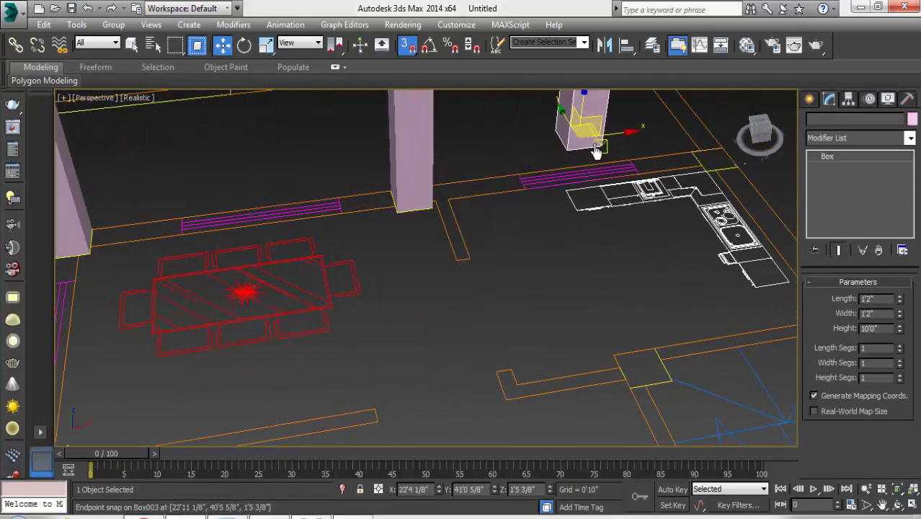
{"action": "left_click", "coordinate": [648, 247]}
{"action": "scroll", "coordinate": [502, 212], "scroll_direction": "down", "scroll_amount": 2}
{"action": "scroll", "coordinate": [285, 255], "scroll_direction": "up", "scroll_amount": 2}
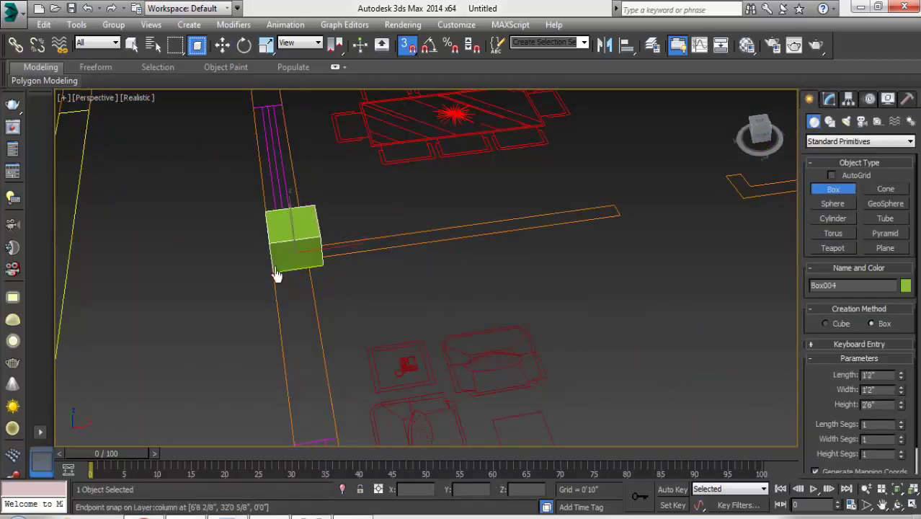
{"action": "scroll", "coordinate": [276, 274], "scroll_direction": "down", "scroll_amount": 3}
{"action": "scroll", "coordinate": [592, 232], "scroll_direction": "up", "scroll_amount": 3}
Copy the right-hand pink column and snap the copy onto the top wall corner.
{"action": "key", "text": "w"}
{"action": "scroll", "coordinate": [463, 333], "scroll_direction": "up", "scroll_amount": 1}
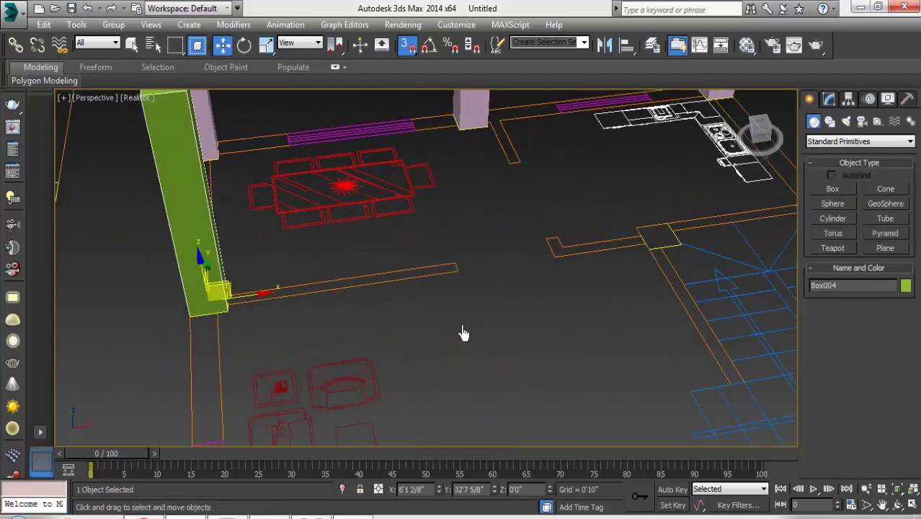
{"action": "scroll", "coordinate": [464, 333], "scroll_direction": "down", "scroll_amount": 2}
{"action": "left_click", "coordinate": [828, 101]}
{"action": "middle_click_drag", "start_coordinate": [517, 271], "coordinate": [454, 364]}
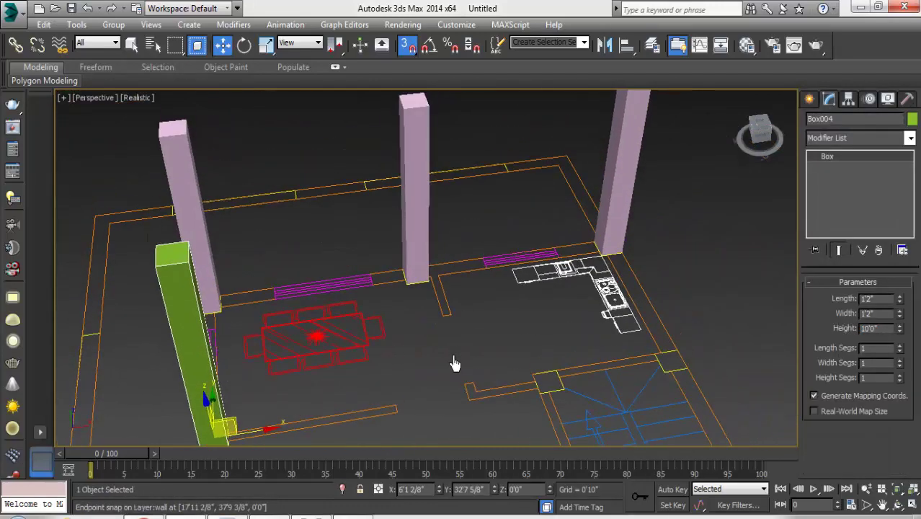
{"action": "middle_click_drag", "start_coordinate": [495, 330], "coordinate": [461, 330]}
{"action": "left_click", "coordinate": [602, 191]}
{"action": "left_click_drag", "start_coordinate": [602, 191], "coordinate": [753, 309], "text": "shift"}
{"action": "key", "text": "Return"}
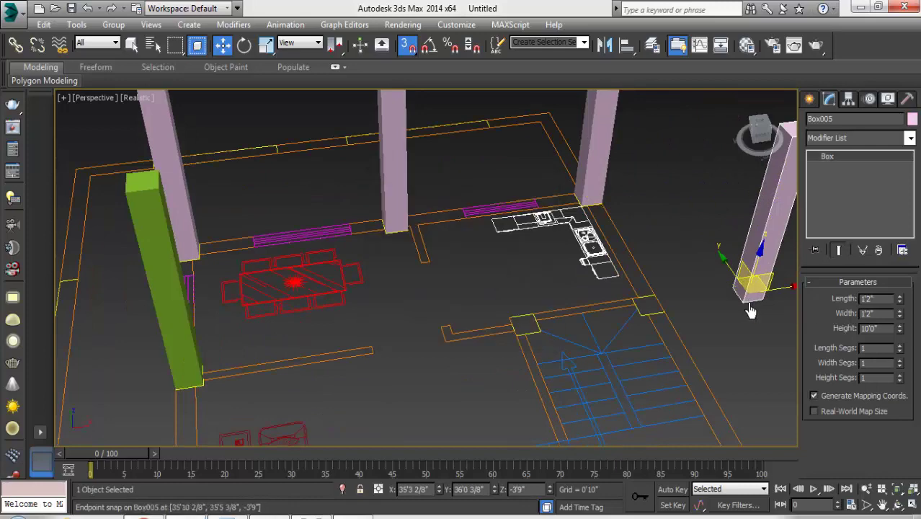
{"action": "middle_click_drag", "start_coordinate": [749, 310], "coordinate": [705, 283]}
{"action": "mouse_move", "coordinate": [704, 282]}
{"action": "left_mouse_down"}
{"action": "mouse_move", "coordinate": [585, 185]}
{"action": "mouse_move", "coordinate": [688, 263]}
{"action": "mouse_move", "coordinate": [644, 289]}
{"action": "mouse_move", "coordinate": [710, 285]}
{"action": "left_mouse_up"}
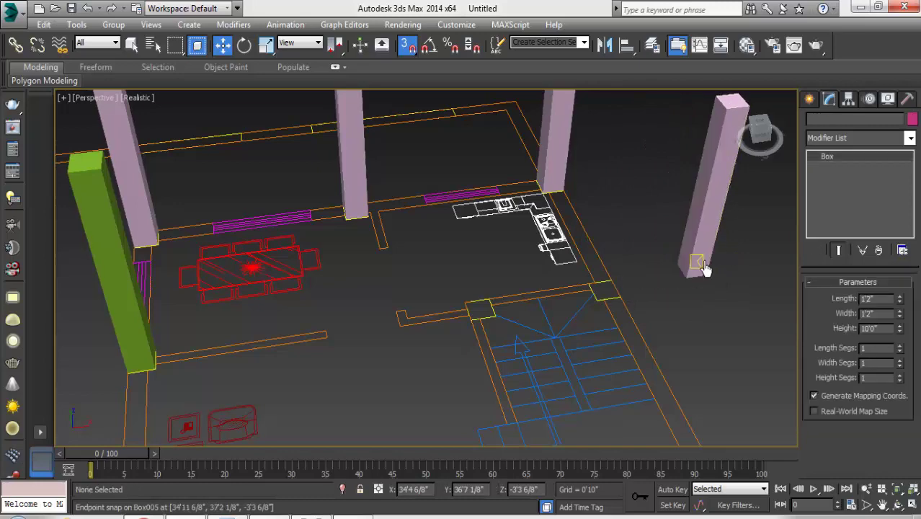
{"action": "left_click", "coordinate": [744, 162]}
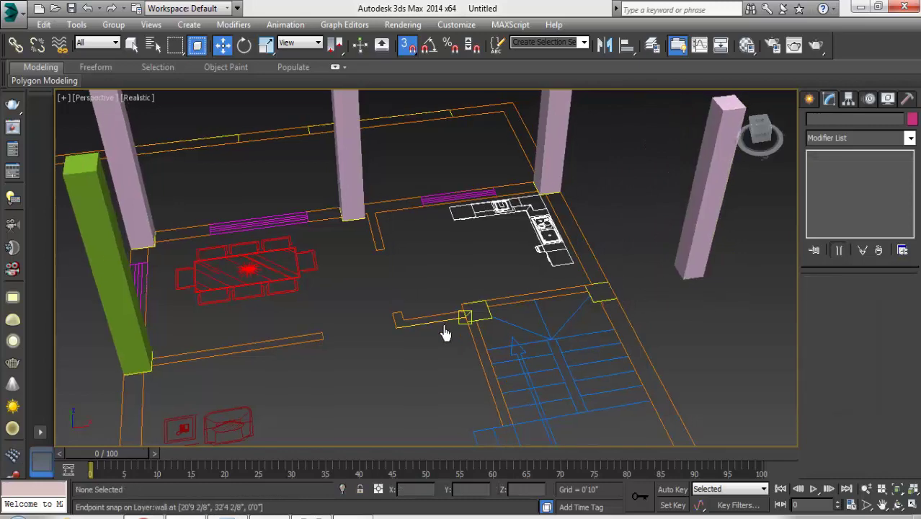
Zoom all views out to both floor plans, then orbit the maximized perspective view.
{"action": "key", "text": "alt+w"}
{"action": "left_click", "coordinate": [721, 390]}
{"action": "left_click", "coordinate": [472, 165]}
{"action": "left_click", "coordinate": [531, 155]}
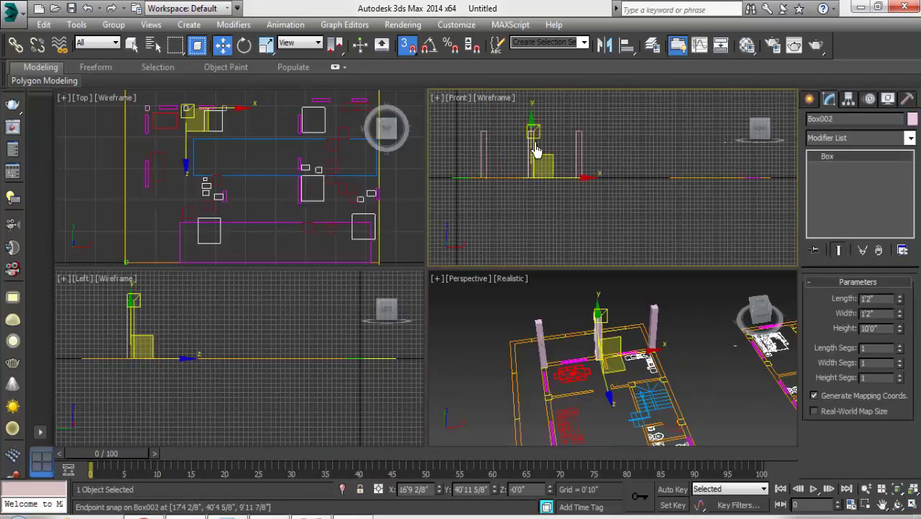
{"action": "left_click", "coordinate": [476, 324]}
{"action": "key", "text": "shift+ctrl+z"}
{"action": "key", "text": "alt+w"}
{"action": "scroll", "coordinate": [353, 306], "scroll_direction": "up", "scroll_amount": 3}
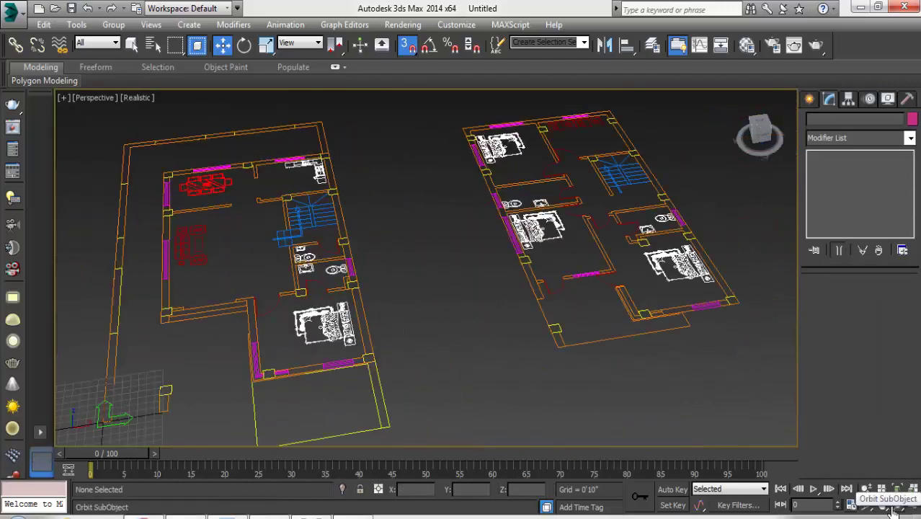
{"action": "middle_click_drag", "start_coordinate": [374, 317], "coordinate": [408, 263], "text": "alt"}
{"action": "scroll", "coordinate": [397, 248], "scroll_direction": "down", "scroll_amount": 2}
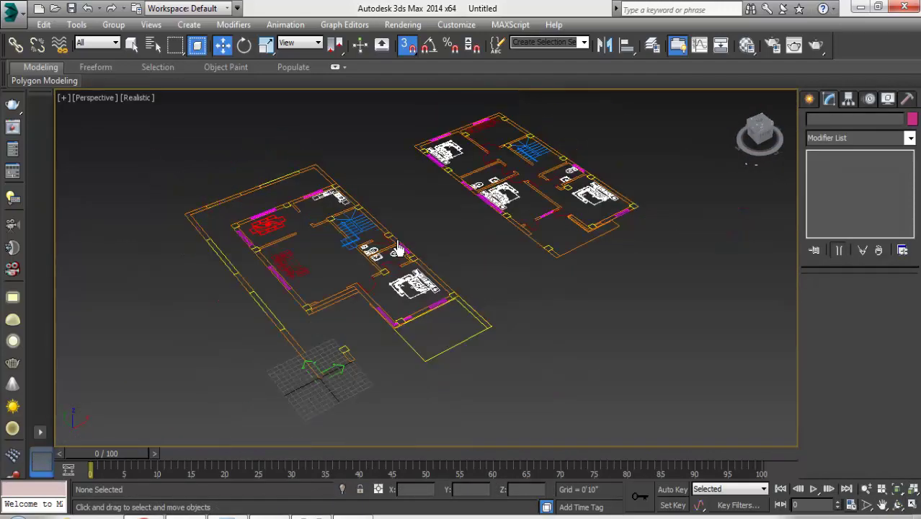
{"action": "scroll", "coordinate": [182, 210], "scroll_direction": "up", "scroll_amount": 4}
Trace the ground-floor outline as a closed line through the wall corners.
{"action": "left_click", "coordinate": [809, 98]}
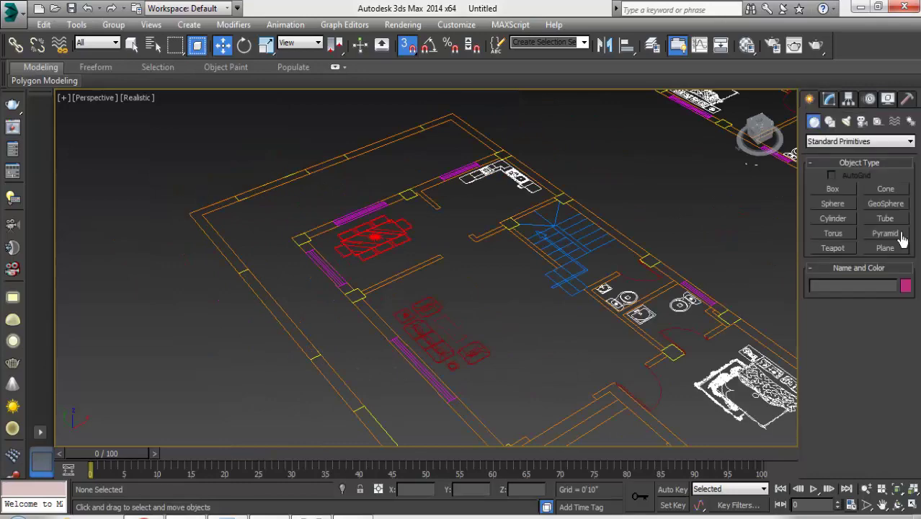
{"action": "left_click", "coordinate": [829, 121]}
{"action": "left_click", "coordinate": [833, 200]}
{"action": "scroll", "coordinate": [255, 231], "scroll_direction": "up", "scroll_amount": 2}
{"action": "scroll", "coordinate": [265, 227], "scroll_direction": "up", "scroll_amount": 2}
{"action": "scroll", "coordinate": [265, 226], "scroll_direction": "down", "scroll_amount": 2}
{"action": "left_click", "coordinate": [469, 214]}
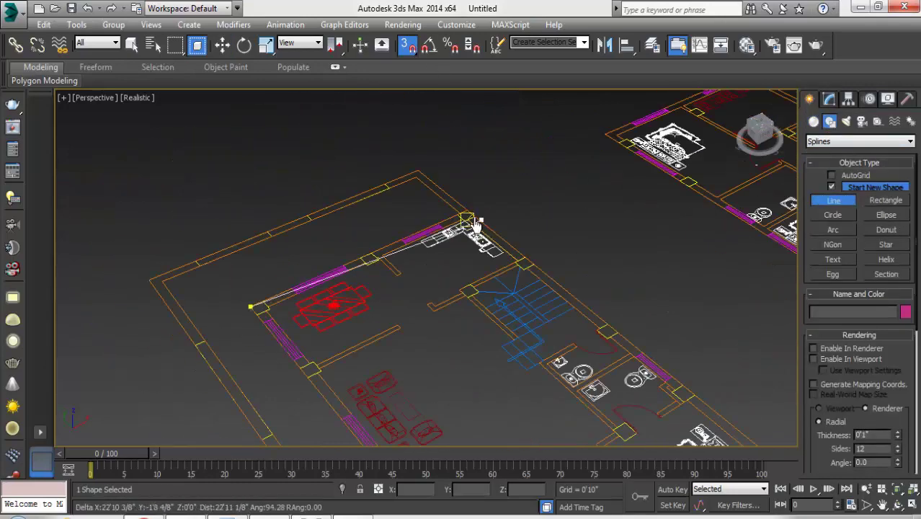
{"action": "scroll", "coordinate": [696, 268], "scroll_direction": "up", "scroll_amount": 2}
{"action": "left_click", "coordinate": [574, 335]}
{"action": "scroll", "coordinate": [573, 353], "scroll_direction": "up", "scroll_amount": 2}
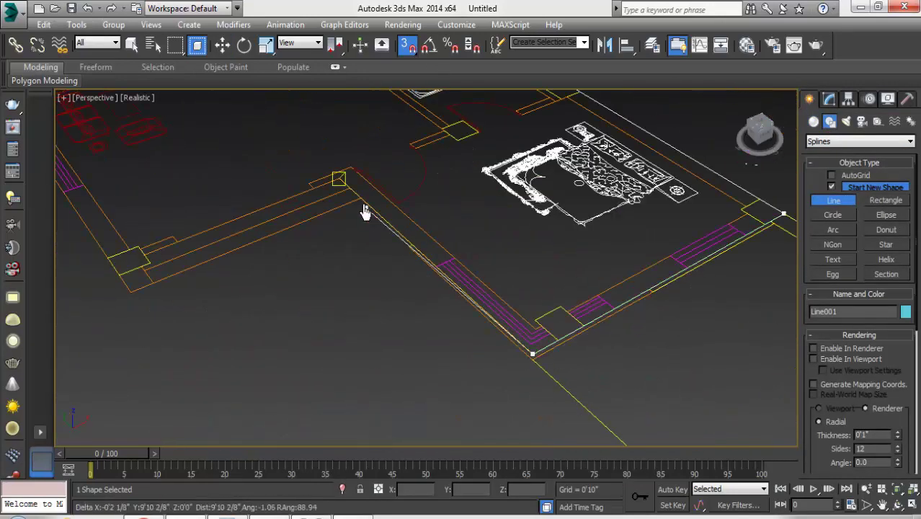
{"action": "scroll", "coordinate": [126, 279], "scroll_direction": "down", "scroll_amount": 5}
{"action": "left_click", "coordinate": [149, 225]}
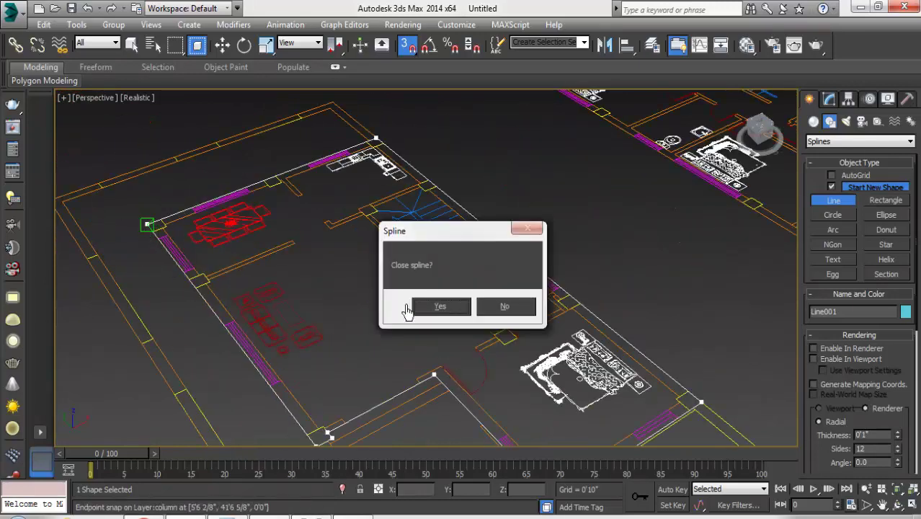
{"action": "left_click", "coordinate": [437, 305]}
Extrude the closed outline by -1'6" into the floor slab.
{"action": "key", "text": "w"}
{"action": "left_click", "coordinate": [829, 98]}
{"action": "left_click", "coordinate": [849, 138]}
{"action": "key", "text": "e"}
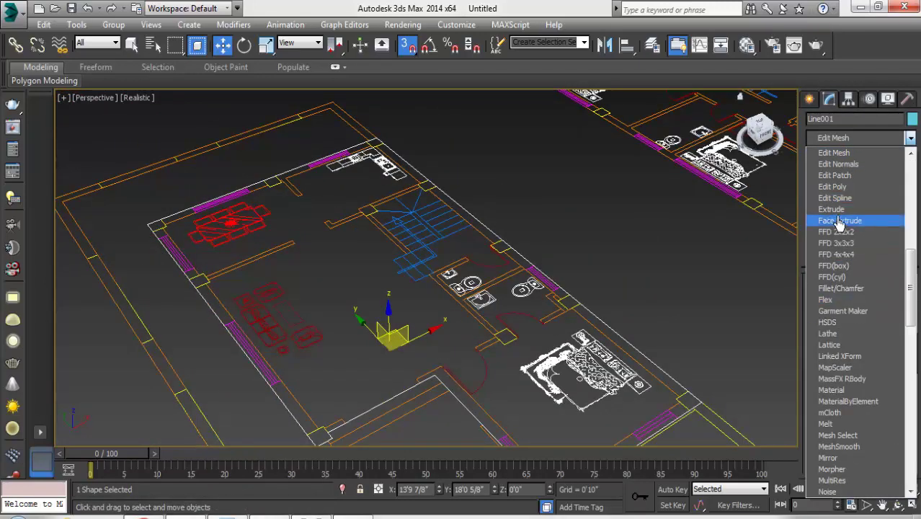
{"action": "left_click", "coordinate": [833, 209]}
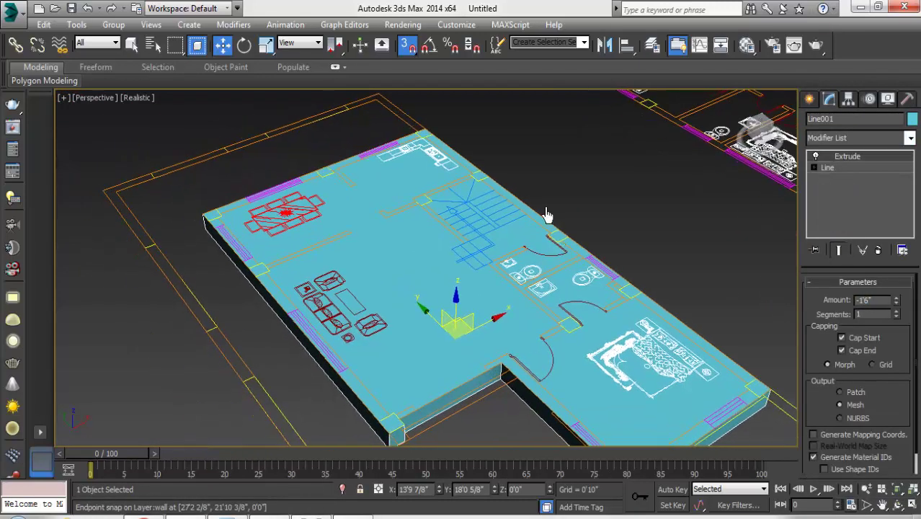
{"action": "scroll", "coordinate": [433, 375], "scroll_direction": "up", "scroll_amount": 8}
Draw a closed step outline along the recess and extrude it below the slab edge.
{"action": "left_click", "coordinate": [809, 99]}
{"action": "left_click", "coordinate": [833, 199]}
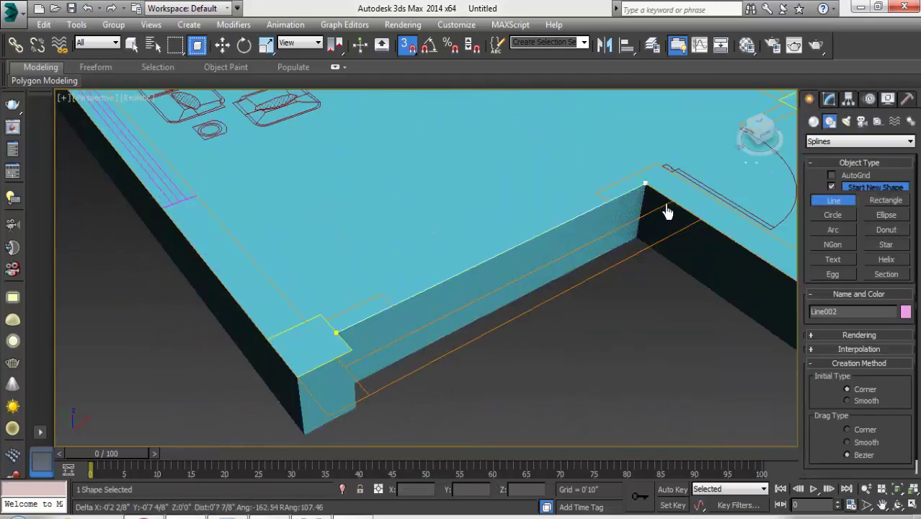
{"action": "left_click", "coordinate": [356, 356]}
{"action": "left_click", "coordinate": [438, 304]}
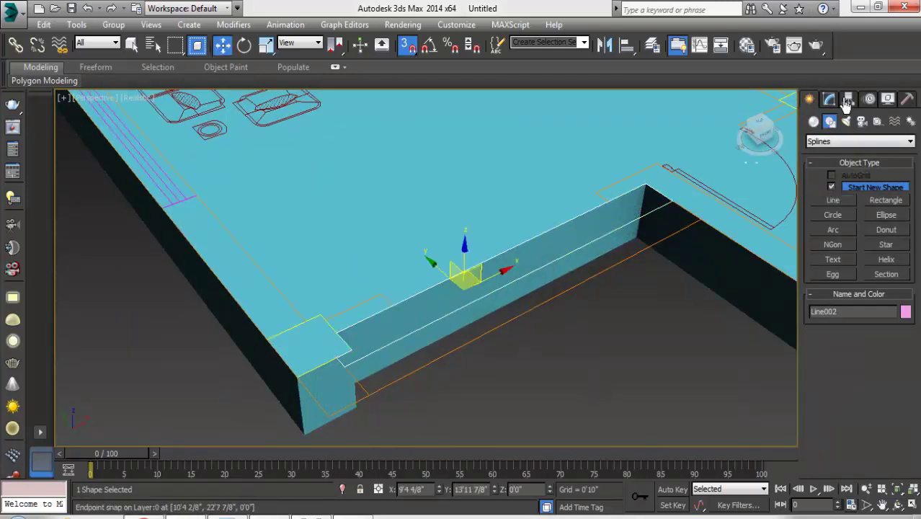
{"action": "left_click", "coordinate": [829, 99]}
{"action": "left_click", "coordinate": [860, 137]}
{"action": "left_click", "coordinate": [832, 199]}
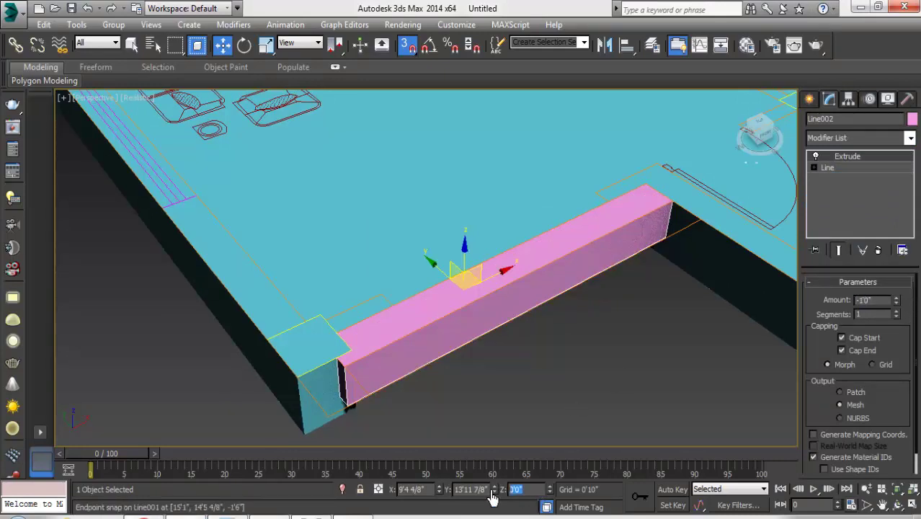
{"action": "key", "text": "Return"}
Draw a rectangle beside it and extrude it into a lower step.
{"action": "left_click", "coordinate": [809, 99]}
{"action": "left_click", "coordinate": [835, 200]}
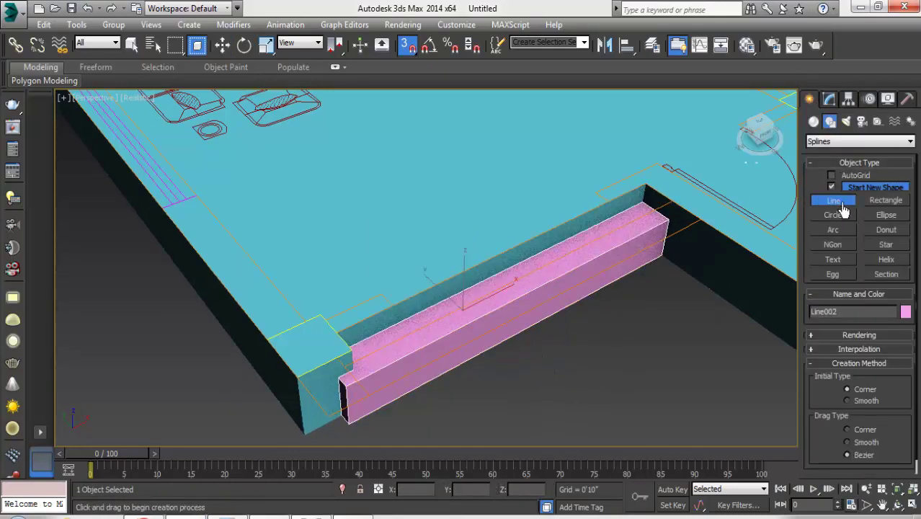
{"action": "key", "text": "w"}
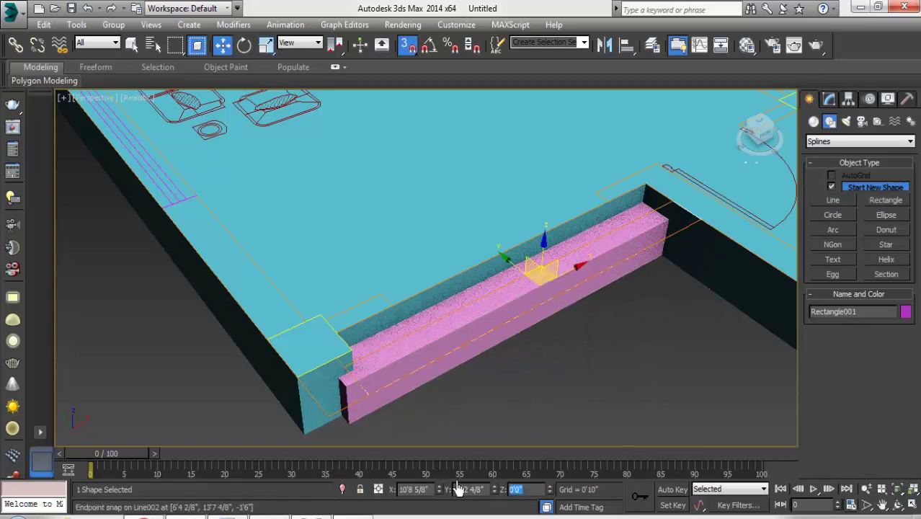
{"action": "left_click", "coordinate": [829, 99]}
{"action": "left_click", "coordinate": [859, 137]}
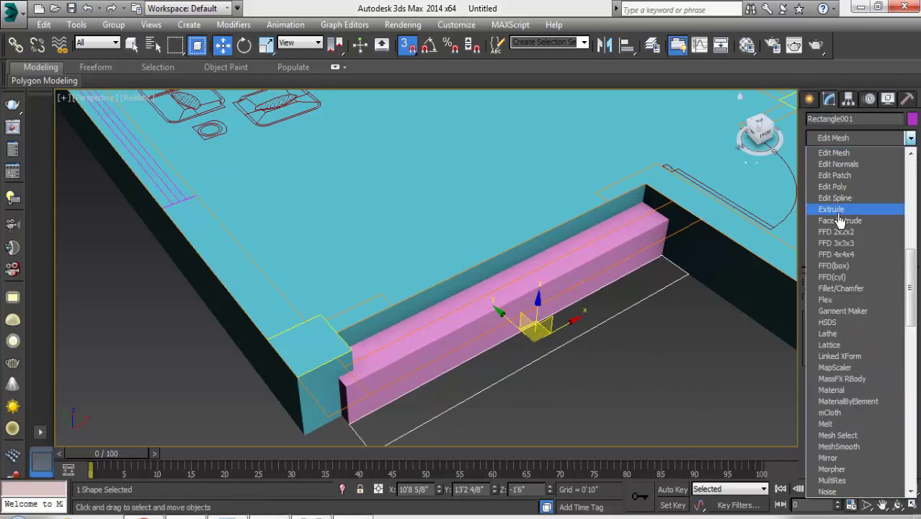
{"action": "left_click", "coordinate": [836, 210]}
Convert the upper step to Editable Poly and attach the lower step to it.
{"action": "left_click", "coordinate": [448, 333]}
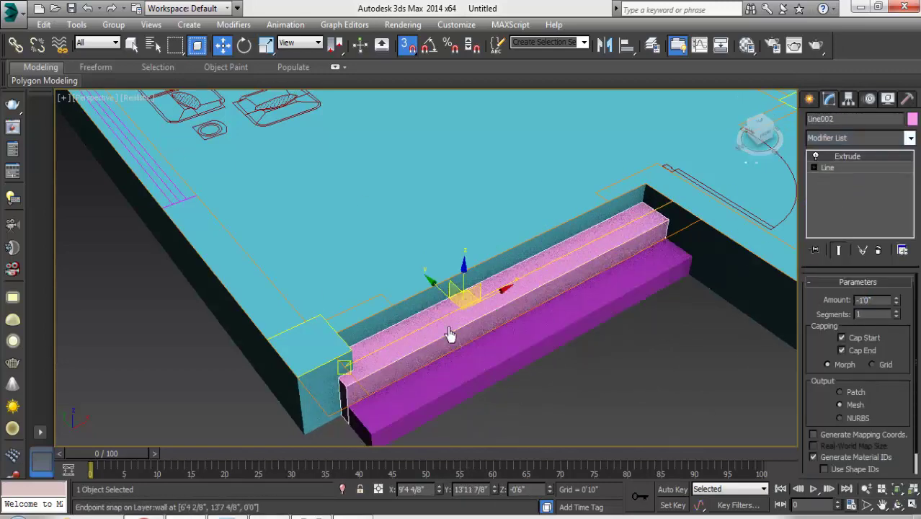
{"action": "right_click", "coordinate": [449, 333]}
{"action": "left_click", "coordinate": [678, 465]}
{"action": "left_click", "coordinate": [827, 446]}
{"action": "left_click", "coordinate": [561, 358]}
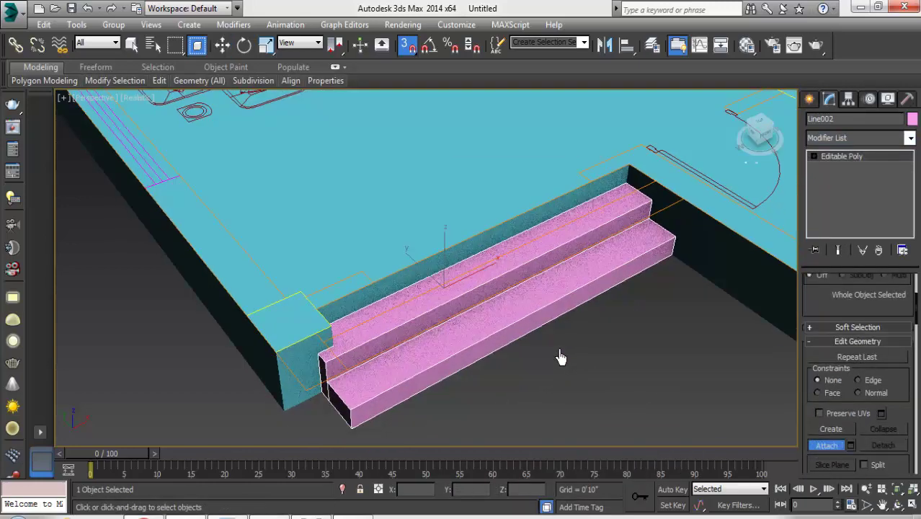
Draw a box base at the slab corner.
{"action": "left_click", "coordinate": [809, 99]}
{"action": "left_click", "coordinate": [833, 189]}
{"action": "left_click_drag", "start_coordinate": [281, 352], "coordinate": [323, 379]}
Draw the first 1'2" square box column at the slab corner with a 10' height.
{"action": "left_click", "coordinate": [339, 353]}
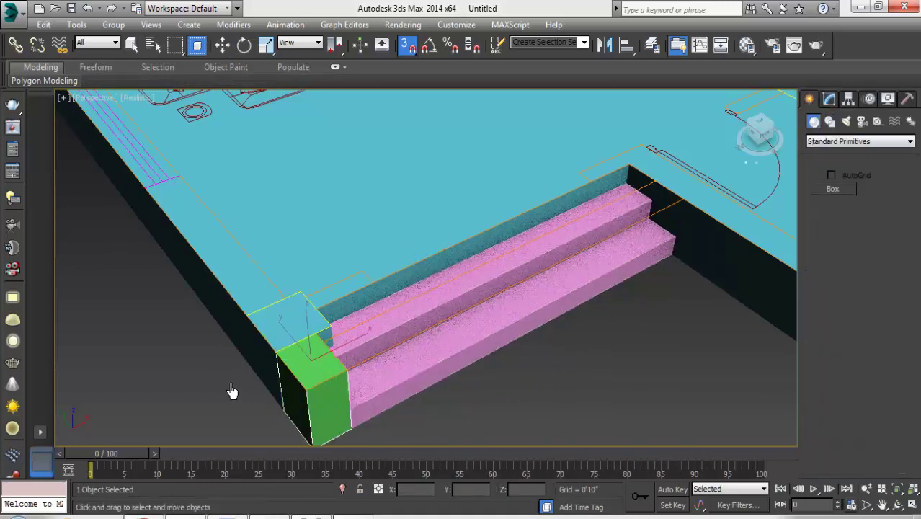
{"action": "scroll", "coordinate": [366, 259], "scroll_direction": "down", "scroll_amount": 5}
{"action": "scroll", "coordinate": [214, 181], "scroll_direction": "up", "scroll_amount": 3}
{"action": "scroll", "coordinate": [282, 261], "scroll_direction": "up", "scroll_amount": 3}
{"action": "scroll", "coordinate": [245, 209], "scroll_direction": "up", "scroll_amount": 3}
{"action": "left_click_drag", "start_coordinate": [189, 200], "coordinate": [196, 208]}
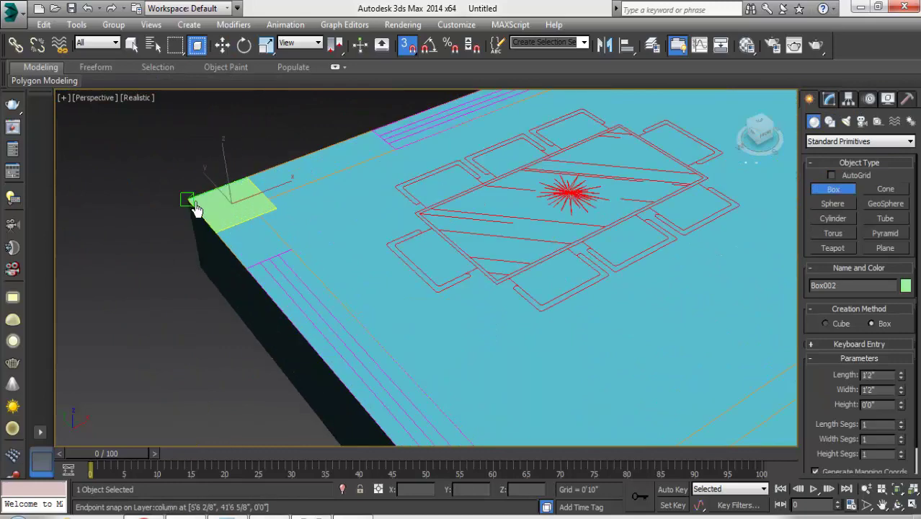
{"action": "left_click", "coordinate": [205, 132]}
{"action": "key", "text": "w"}
{"action": "left_click", "coordinate": [828, 99]}
{"action": "key", "text": "Return"}
Draw a second 1'2" box column at the next plan corner.
{"action": "scroll", "coordinate": [298, 384], "scroll_direction": "down", "scroll_amount": 2}
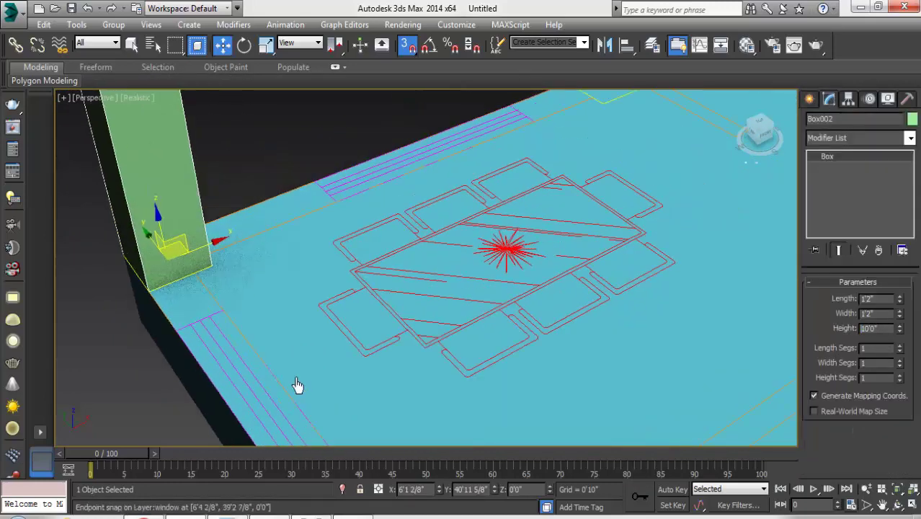
{"action": "middle_click_drag", "start_coordinate": [298, 384], "coordinate": [489, 230], "text": "alt"}
{"action": "left_click", "coordinate": [487, 251]}
{"action": "left_click", "coordinate": [812, 105]}
{"action": "left_click", "coordinate": [833, 188]}
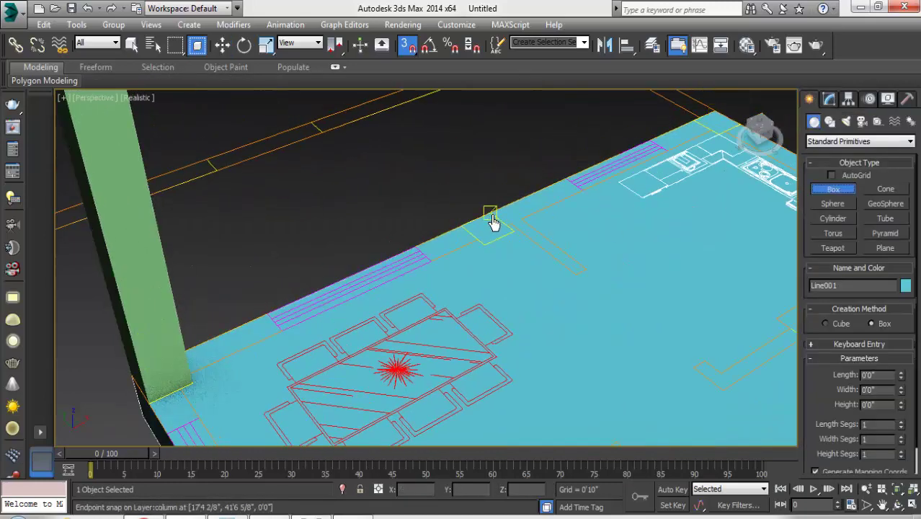
{"action": "left_click_drag", "start_coordinate": [489, 209], "coordinate": [517, 229]}
{"action": "left_click", "coordinate": [494, 147]}
{"action": "key", "text": "w"}
{"action": "left_click", "coordinate": [829, 99]}
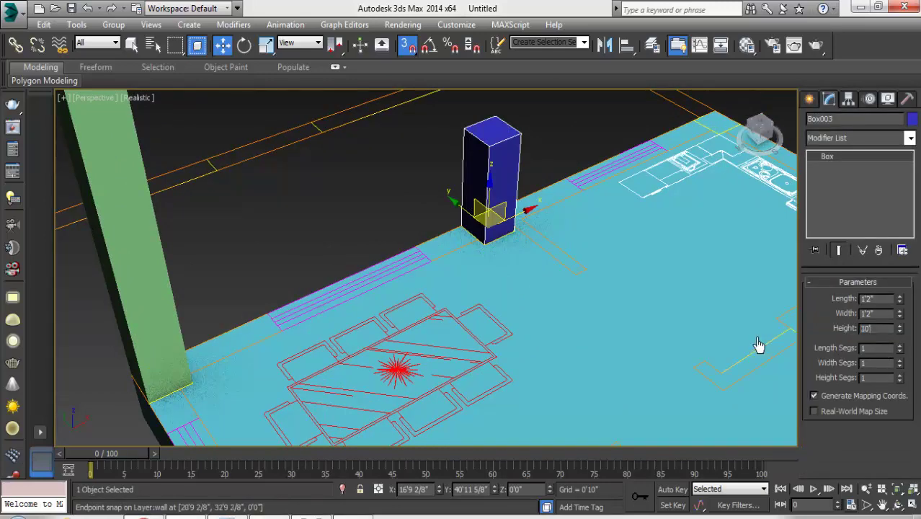
Add two more 10' box columns, one at the far corner and one on the plan.
{"action": "middle_click_drag", "start_coordinate": [759, 344], "coordinate": [668, 168], "text": "alt"}
{"action": "left_click", "coordinate": [809, 99]}
{"action": "left_click", "coordinate": [832, 188]}
{"action": "left_click_drag", "start_coordinate": [649, 154], "coordinate": [685, 166]}
{"action": "left_click", "coordinate": [766, 119]}
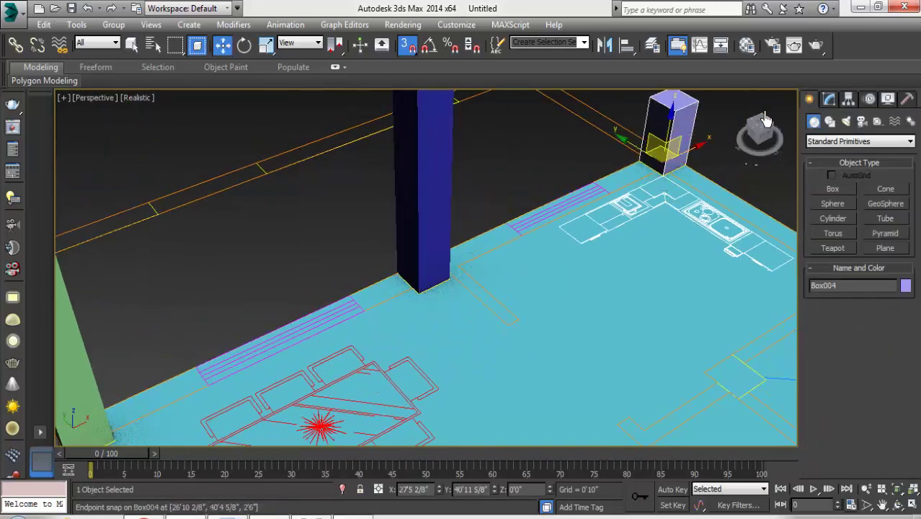
{"action": "left_click", "coordinate": [828, 99]}
{"action": "key", "text": "Return"}
{"action": "scroll", "coordinate": [560, 267], "scroll_direction": "down", "scroll_amount": 3}
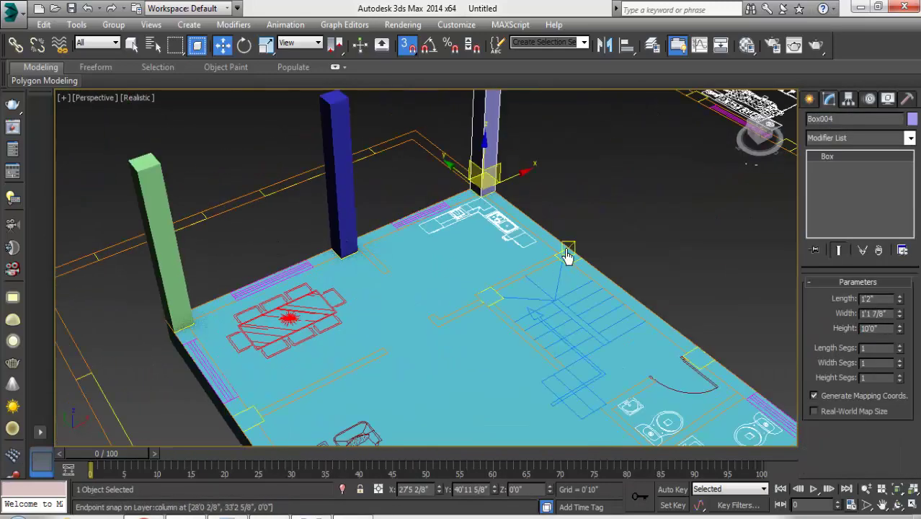
{"action": "left_click", "coordinate": [809, 99]}
{"action": "left_click", "coordinate": [832, 188]}
{"action": "left_click", "coordinate": [566, 237]}
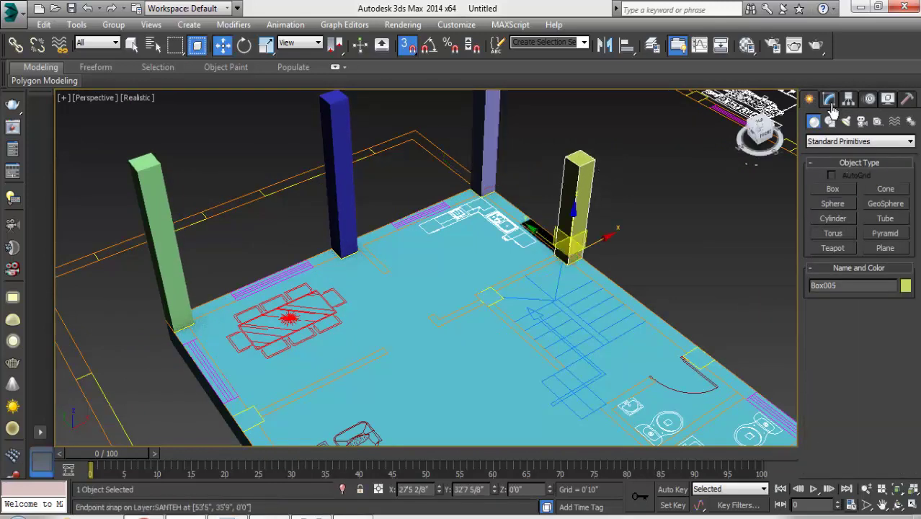
{"action": "left_click", "coordinate": [829, 99]}
Raise the magenta, red, cyan and bathroom columns at their plan positions.
{"action": "left_click", "coordinate": [809, 98]}
{"action": "left_click", "coordinate": [832, 188]}
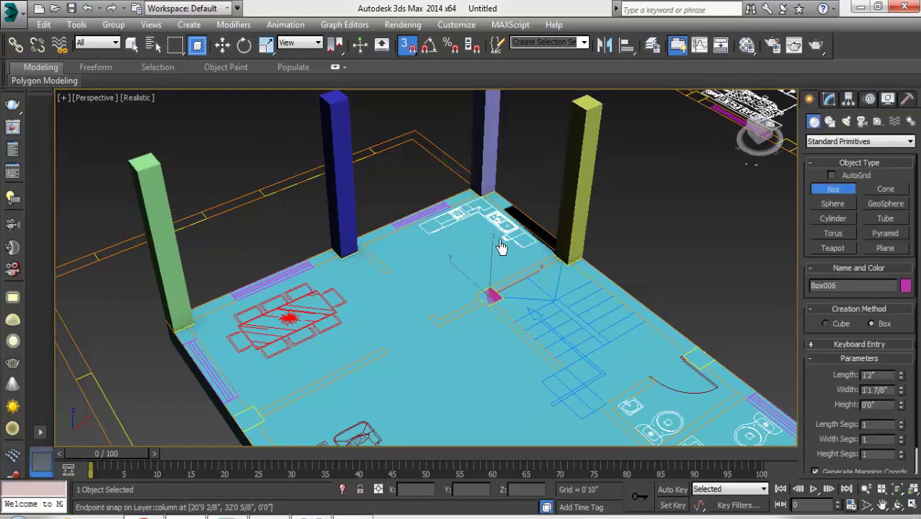
{"action": "left_click", "coordinate": [829, 99]}
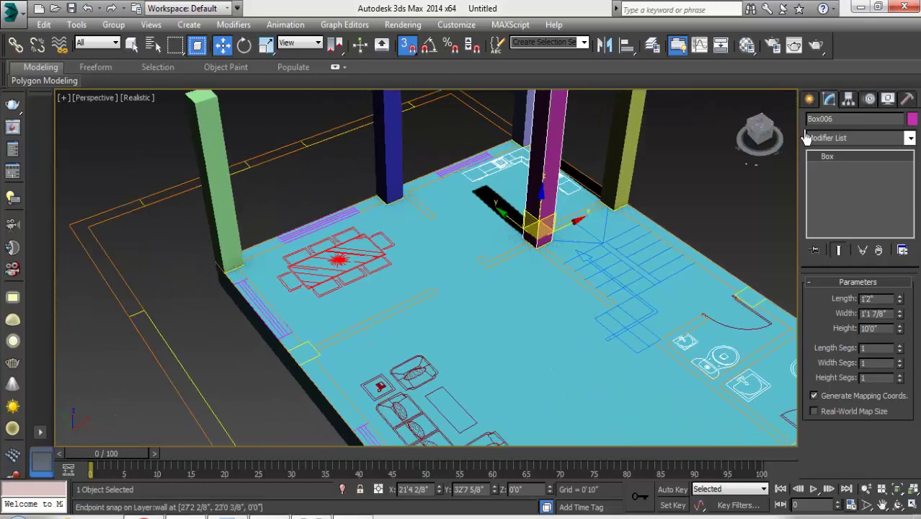
{"action": "left_click", "coordinate": [302, 331]}
{"action": "left_click", "coordinate": [829, 99]}
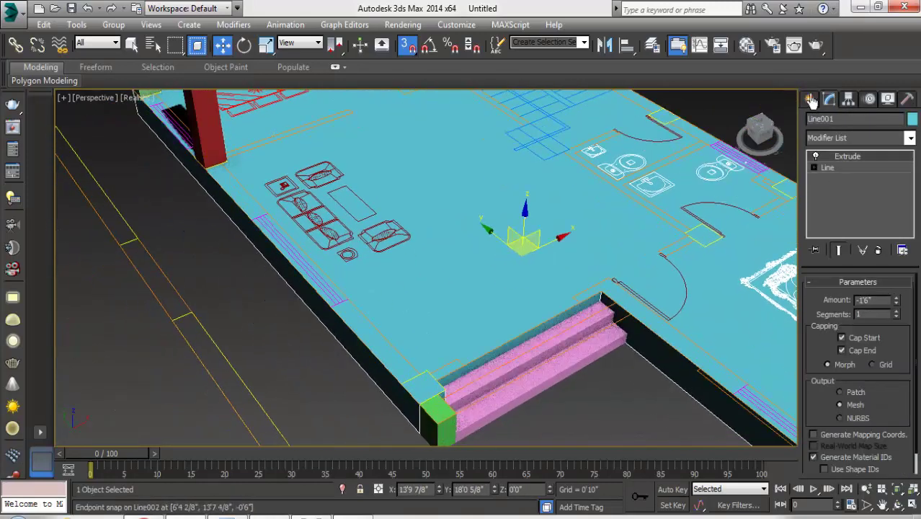
{"action": "left_click", "coordinate": [460, 216]}
{"action": "left_click", "coordinate": [828, 99]}
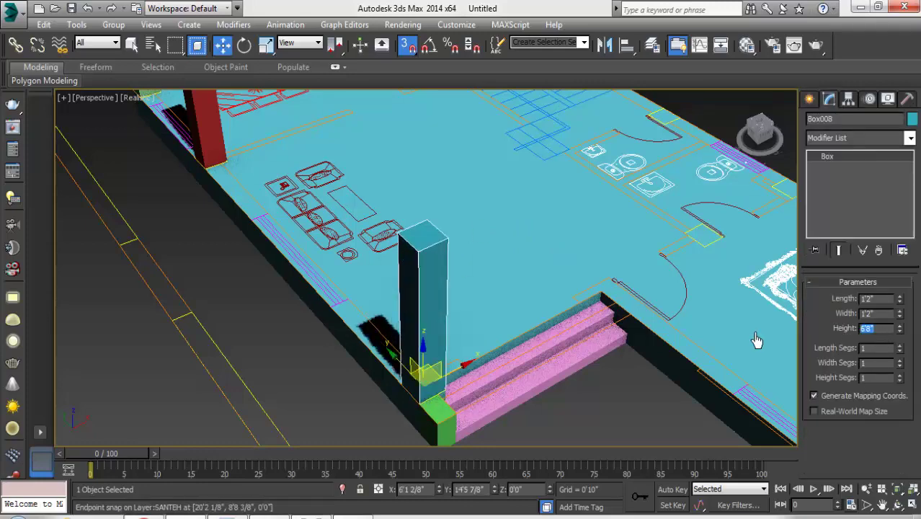
{"action": "middle_click_drag", "start_coordinate": [755, 341], "coordinate": [456, 358]}
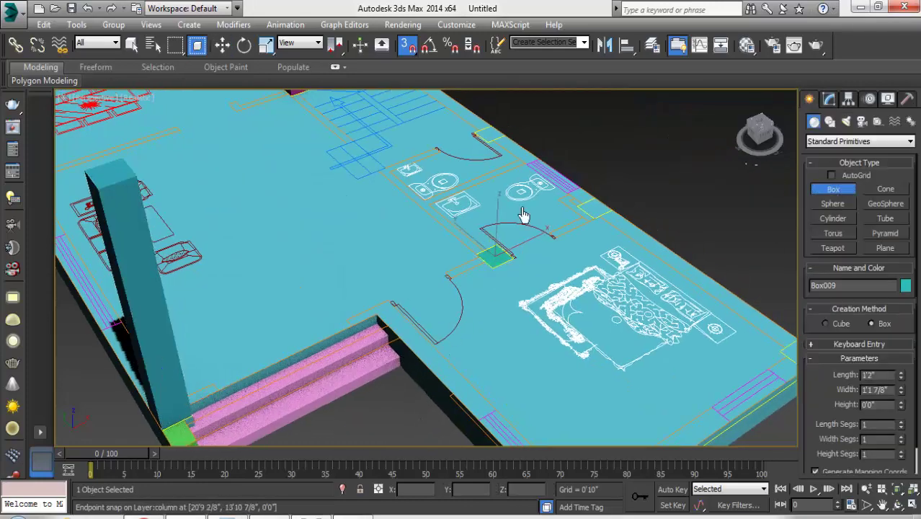
{"action": "left_click", "coordinate": [524, 159]}
{"action": "left_click", "coordinate": [829, 99]}
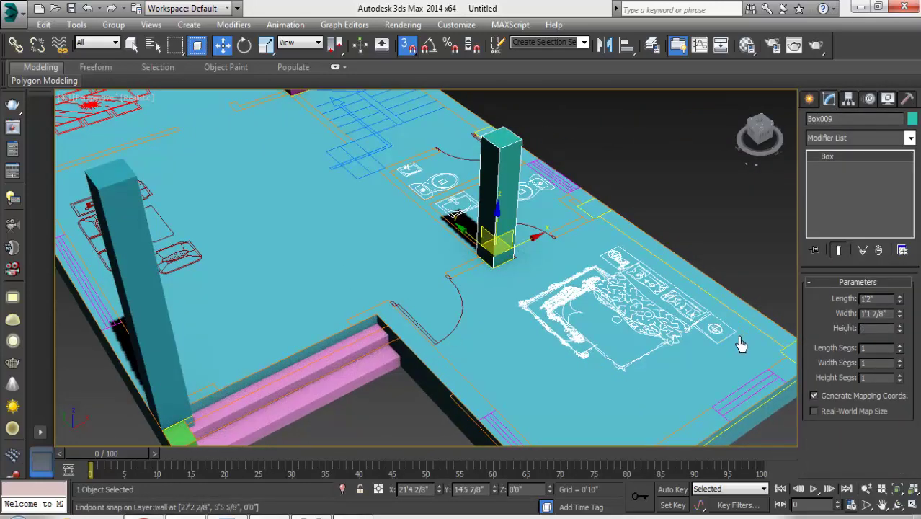
{"action": "type", "text": "10'0\""}
Add the pink, corner and yellow columns along the slab edge.
{"action": "left_click", "coordinate": [603, 210]}
{"action": "left_click", "coordinate": [600, 133]}
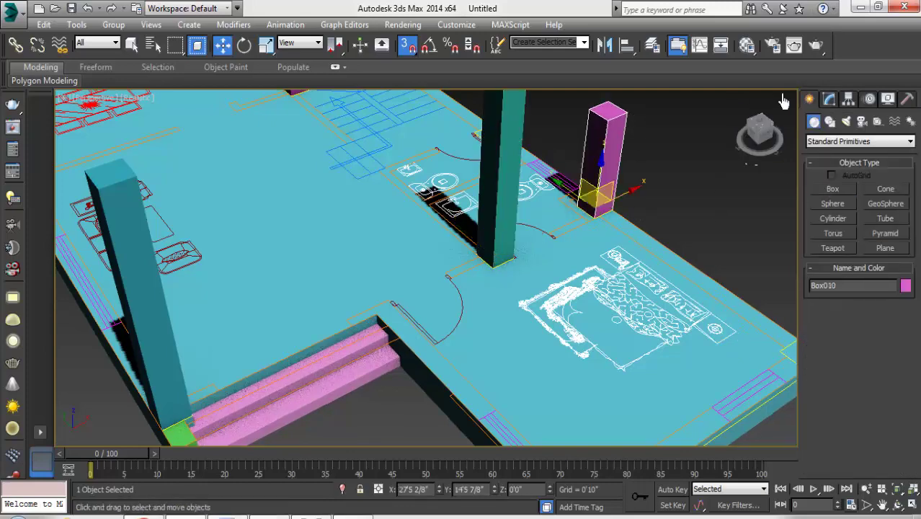
{"action": "left_click", "coordinate": [829, 99]}
{"action": "scroll", "coordinate": [784, 338], "scroll_direction": "down", "scroll_amount": 3}
{"action": "scroll", "coordinate": [610, 294], "scroll_direction": "up", "scroll_amount": 4}
{"action": "left_click", "coordinate": [809, 99]}
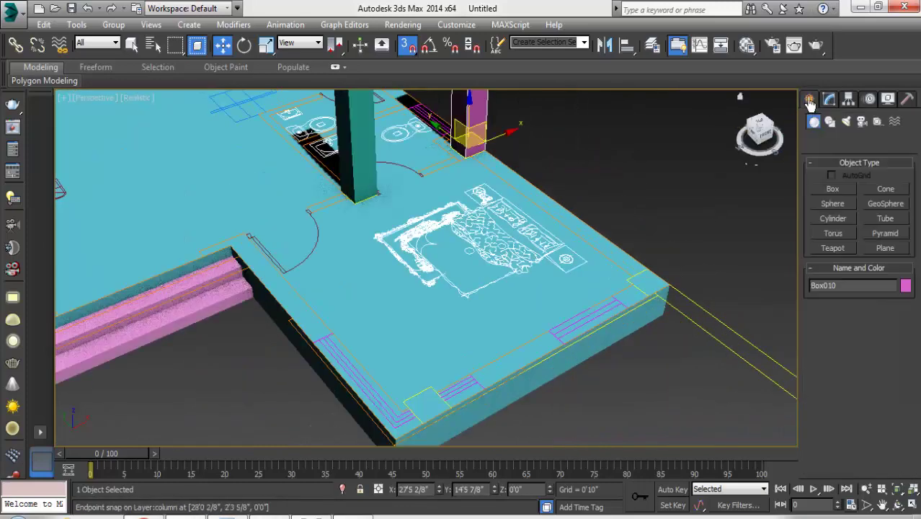
{"action": "left_click_drag", "start_coordinate": [652, 275], "coordinate": [669, 292]}
{"action": "left_click", "coordinate": [692, 135]}
{"action": "left_click_drag", "start_coordinate": [404, 386], "coordinate": [439, 411]}
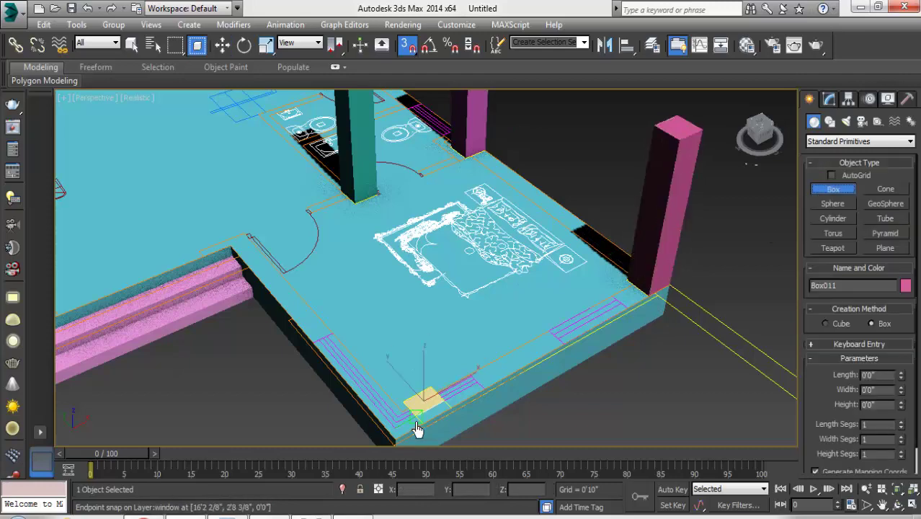
{"action": "left_click", "coordinate": [561, 150]}
{"action": "key", "text": "w"}
Add the last column beside the bathroom, then select the pink corner column.
{"action": "scroll", "coordinate": [479, 245], "scroll_direction": "down", "scroll_amount": 4}
{"action": "scroll", "coordinate": [479, 245], "scroll_direction": "up", "scroll_amount": 2}
{"action": "scroll", "coordinate": [547, 262], "scroll_direction": "up", "scroll_amount": 2}
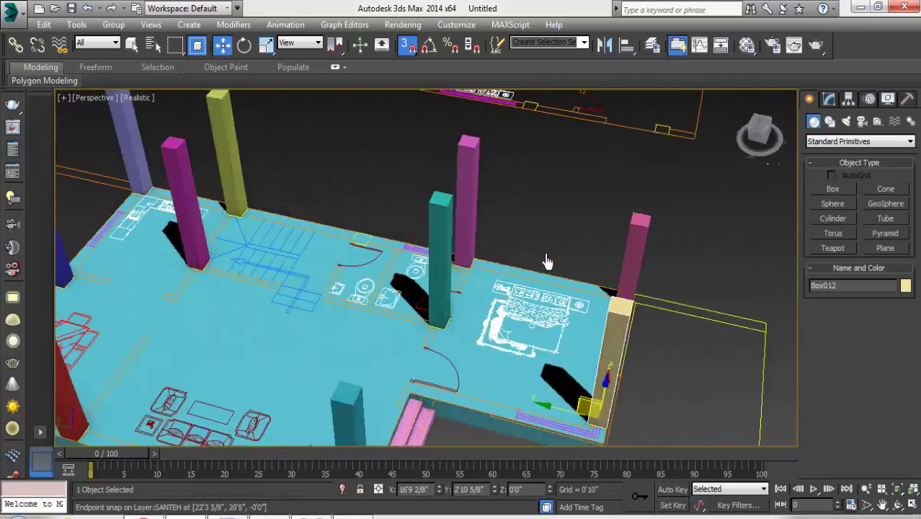
{"action": "scroll", "coordinate": [547, 262], "scroll_direction": "up", "scroll_amount": 3}
{"action": "left_click", "coordinate": [833, 189]}
{"action": "left_click", "coordinate": [842, 185]}
{"action": "key", "text": "w"}
{"action": "left_click", "coordinate": [829, 98]}
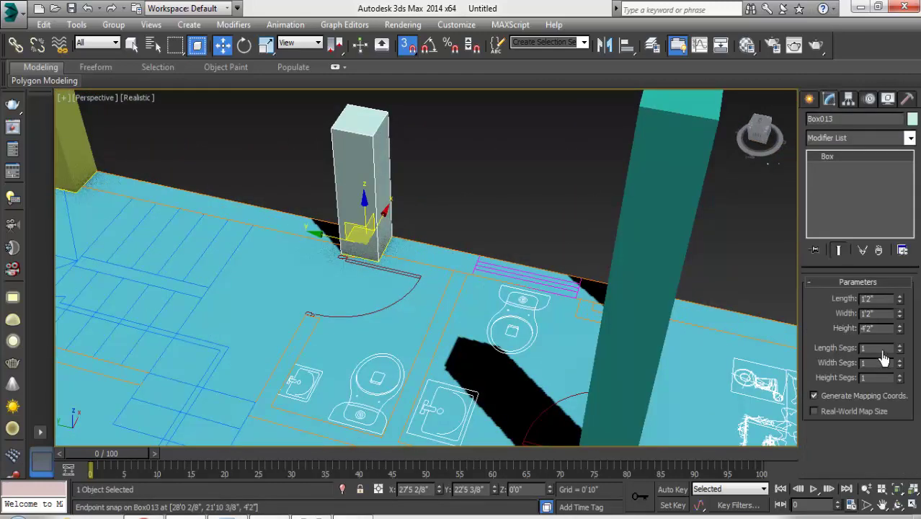
{"action": "scroll", "coordinate": [759, 346], "scroll_direction": "down", "scroll_amount": 5}
{"action": "scroll", "coordinate": [670, 216], "scroll_direction": "up", "scroll_amount": 2}
{"action": "left_click", "coordinate": [670, 202]}
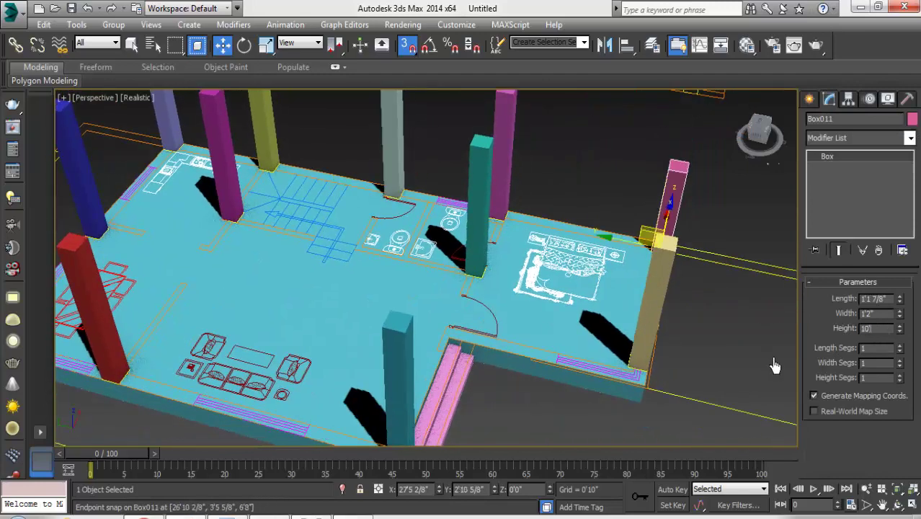
{"action": "left_click", "coordinate": [897, 505]}
Convert the first green column, Box002, to an editable poly.
{"action": "scroll", "coordinate": [452, 288], "scroll_direction": "down", "scroll_amount": 3}
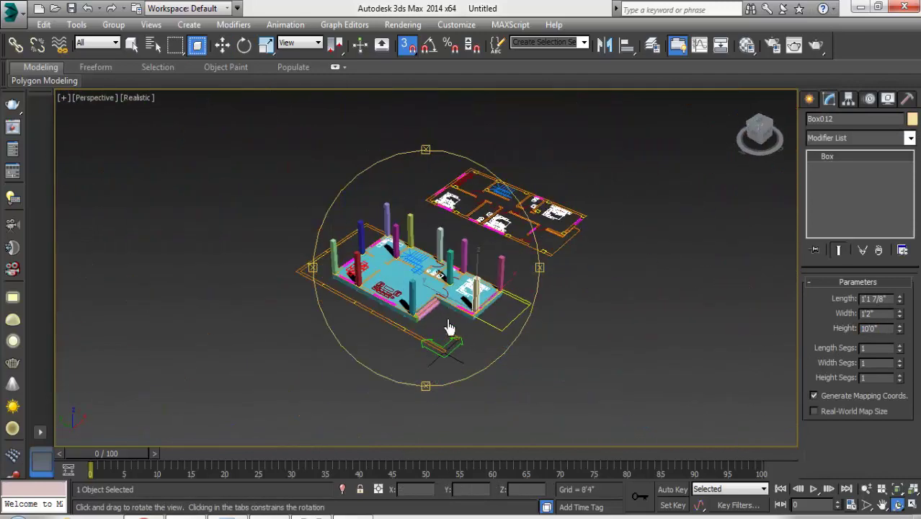
{"action": "scroll", "coordinate": [453, 288], "scroll_direction": "up", "scroll_amount": 3}
{"action": "left_click", "coordinate": [101, 216]}
{"action": "right_click", "coordinate": [226, 152]}
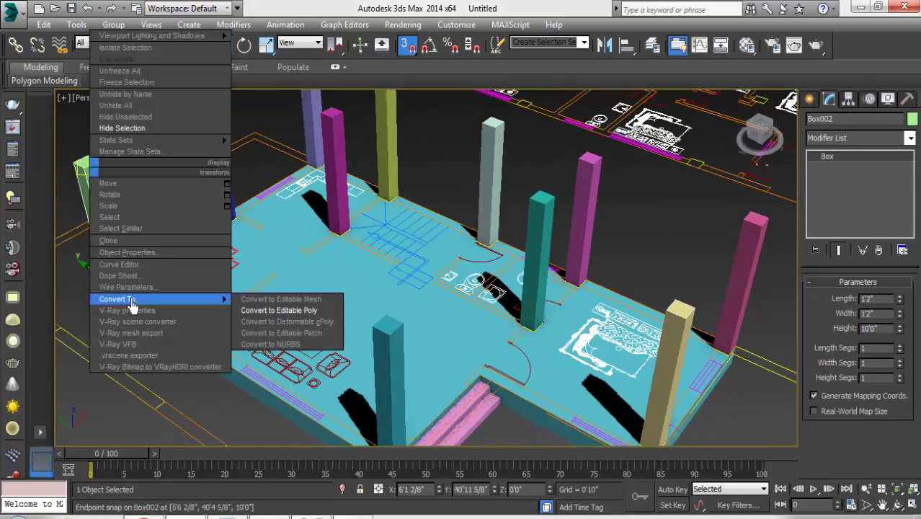
{"action": "left_click", "coordinate": [288, 312]}
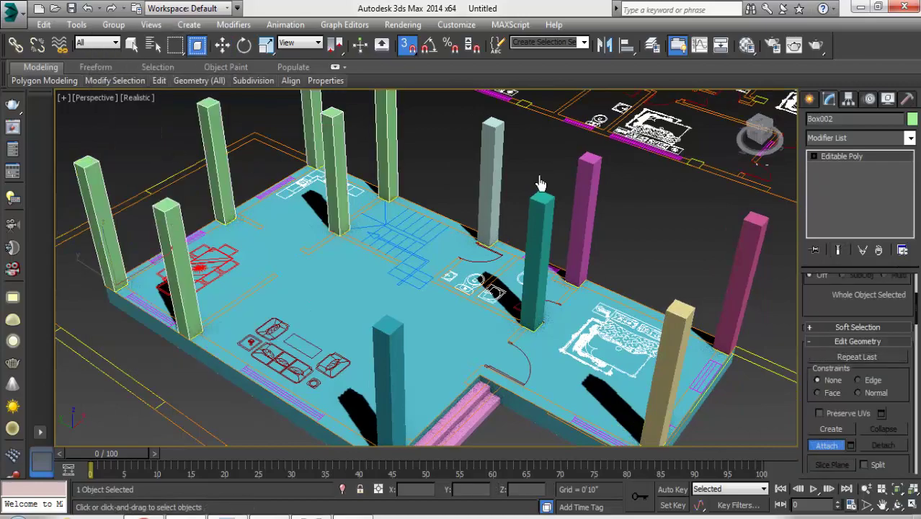
Clear the selection and start AEC Extended wall creation.
{"action": "middle_click_drag", "start_coordinate": [684, 321], "coordinate": [417, 236], "text": "alt"}
{"action": "scroll", "coordinate": [504, 339], "scroll_direction": "down", "scroll_amount": 3}
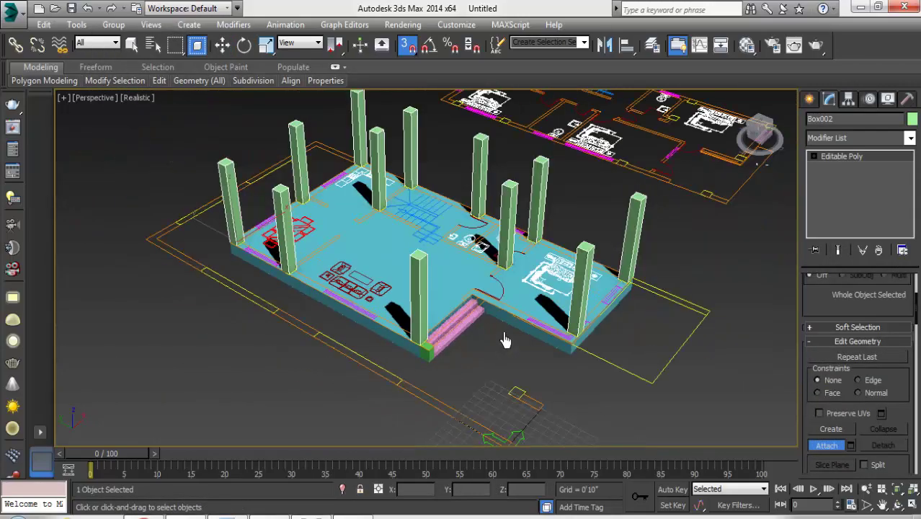
{"action": "mouse_move", "coordinate": [504, 339]}
{"action": "middle_mouse_down", "text": "alt"}
{"action": "mouse_move", "coordinate": [380, 370]}
{"action": "mouse_move", "coordinate": [445, 376]}
{"action": "mouse_move", "coordinate": [432, 346]}
{"action": "middle_mouse_up", "text": "alt"}
{"action": "left_click", "coordinate": [165, 325]}
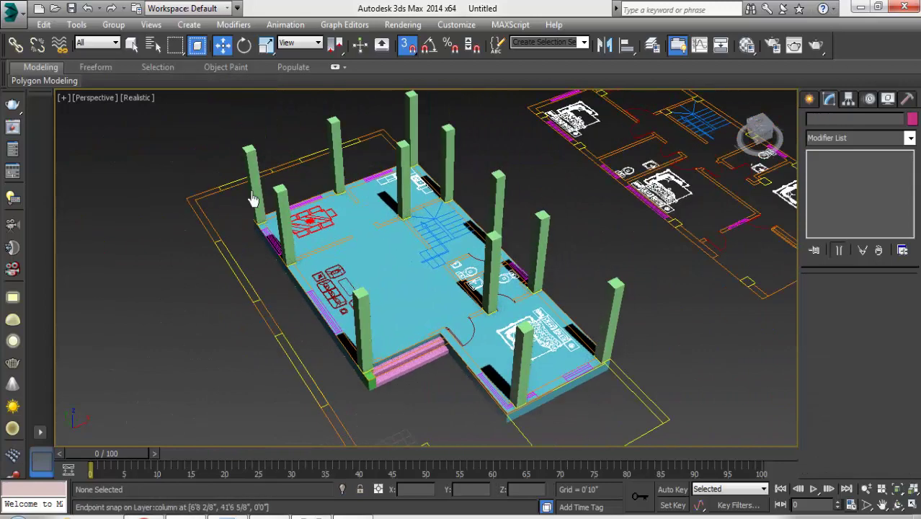
{"action": "scroll", "coordinate": [361, 252], "scroll_direction": "up", "scroll_amount": 5}
{"action": "left_click", "coordinate": [809, 98]}
{"action": "left_click", "coordinate": [860, 141]}
{"action": "left_click", "coordinate": [830, 245]}
{"action": "left_click", "coordinate": [833, 204]}
Start the first wall at a column corner and run it to the next column.
{"action": "scroll", "coordinate": [361, 245], "scroll_direction": "up", "scroll_amount": 5}
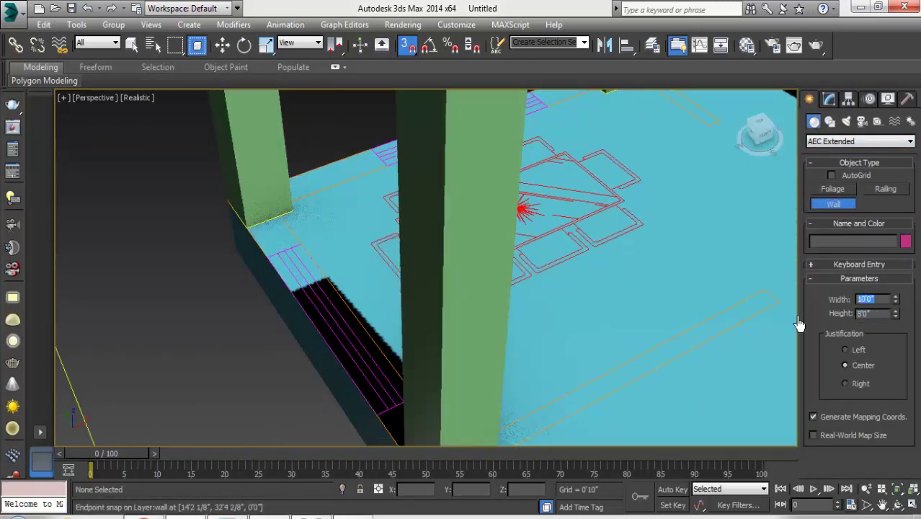
{"action": "right_click", "coordinate": [247, 240]}
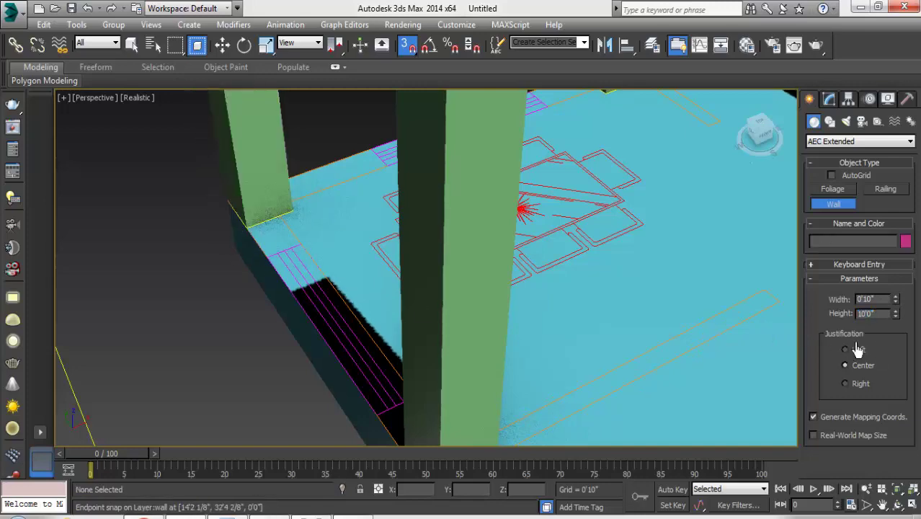
{"action": "left_click", "coordinate": [270, 241]}
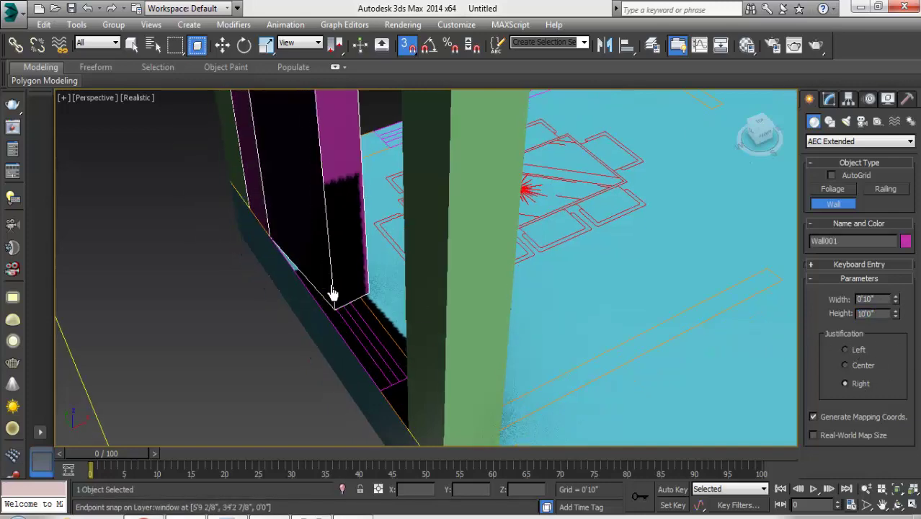
{"action": "mouse_move", "coordinate": [328, 294]}
{"action": "middle_mouse_down", "text": "alt"}
{"action": "mouse_move", "coordinate": [397, 326]}
{"action": "mouse_move", "coordinate": [433, 281]}
{"action": "middle_mouse_up", "text": "alt"}
{"action": "left_click", "coordinate": [476, 276]}
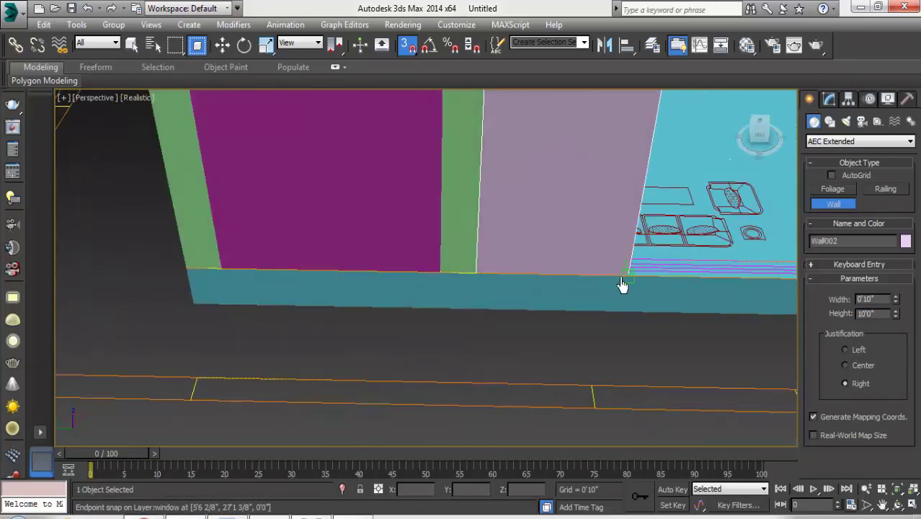
{"action": "scroll", "coordinate": [637, 294], "scroll_direction": "up", "scroll_amount": 3}
{"action": "mouse_move", "coordinate": [637, 294]}
{"action": "middle_mouse_down", "text": "alt"}
{"action": "mouse_move", "coordinate": [551, 325]}
{"action": "mouse_move", "coordinate": [596, 364]}
{"action": "mouse_move", "coordinate": [569, 340]}
{"action": "middle_mouse_up", "text": "alt"}
{"action": "left_click", "coordinate": [558, 337]}
Continue the wall past the corner by the steps and finish the run.
{"action": "scroll", "coordinate": [505, 378], "scroll_direction": "down", "scroll_amount": 3}
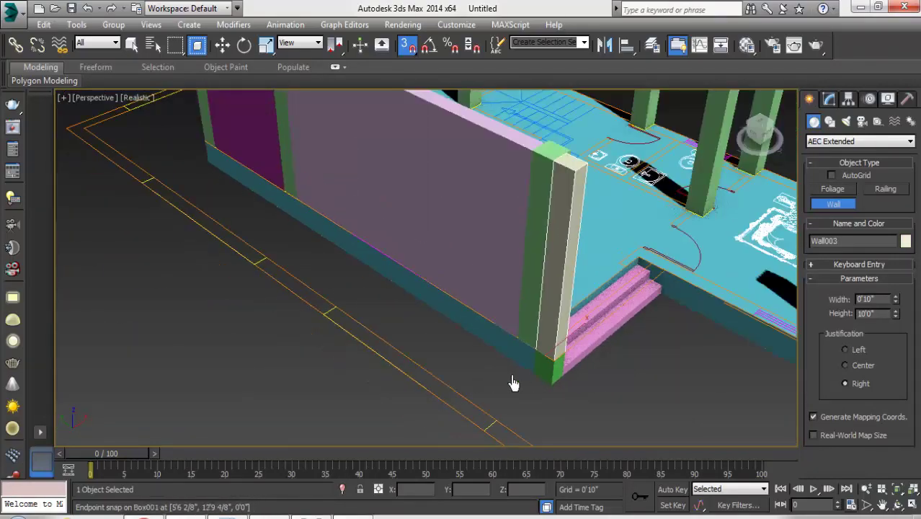
{"action": "middle_click_drag", "start_coordinate": [511, 381], "coordinate": [528, 385], "text": "alt"}
{"action": "scroll", "coordinate": [547, 353], "scroll_direction": "up", "scroll_amount": 4}
{"action": "left_click", "coordinate": [561, 317]}
{"action": "left_click", "coordinate": [549, 329]}
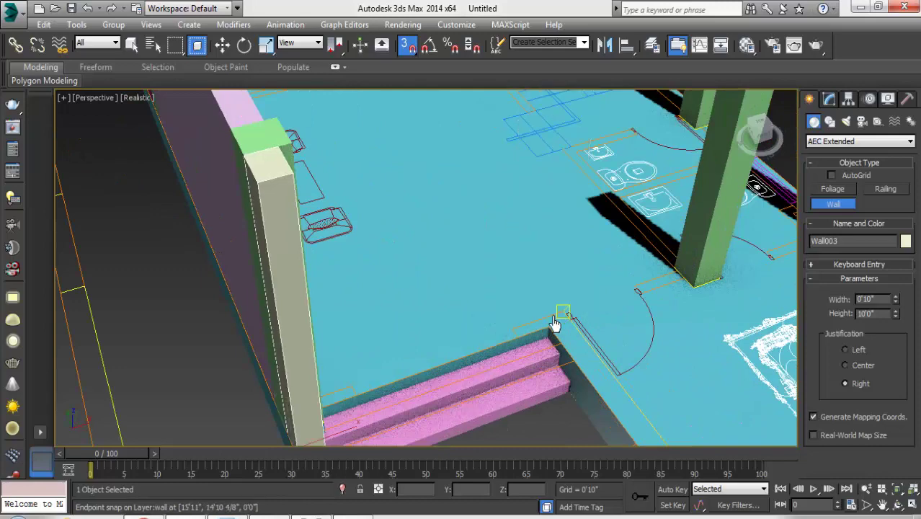
{"action": "scroll", "coordinate": [537, 318], "scroll_direction": "down", "scroll_amount": 3}
{"action": "mouse_move", "coordinate": [534, 319]}
{"action": "middle_mouse_down", "text": "alt"}
{"action": "mouse_move", "coordinate": [526, 325]}
{"action": "mouse_move", "coordinate": [583, 338]}
{"action": "middle_mouse_up", "text": "alt"}
{"action": "scroll", "coordinate": [549, 324], "scroll_direction": "up", "scroll_amount": 4}
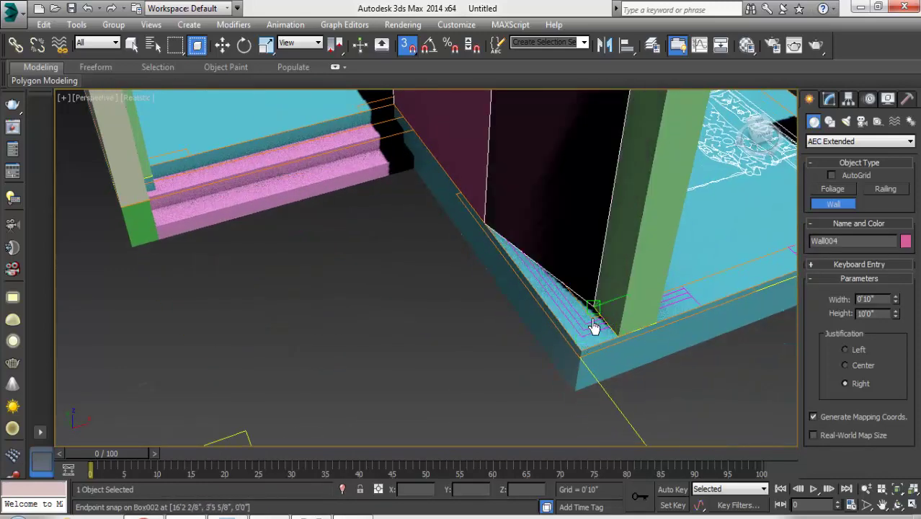
{"action": "mouse_move", "coordinate": [662, 388]}
{"action": "middle_mouse_down", "text": "alt"}
{"action": "mouse_move", "coordinate": [462, 383]}
{"action": "mouse_move", "coordinate": [510, 362]}
{"action": "mouse_move", "coordinate": [620, 398]}
{"action": "mouse_move", "coordinate": [595, 371]}
{"action": "mouse_move", "coordinate": [462, 391]}
{"action": "middle_mouse_up", "text": "alt"}
{"action": "right_click", "coordinate": [477, 371]}
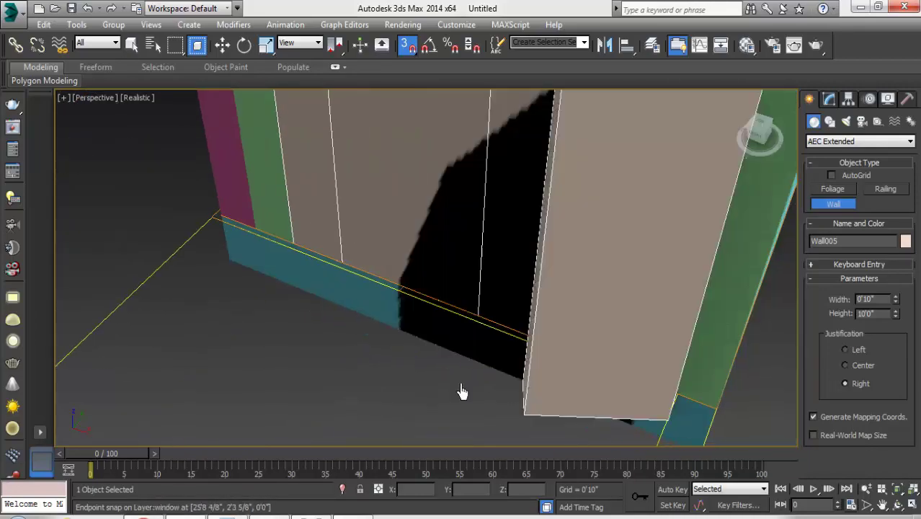
Draw a new wall from the green wall's end around the next corner.
{"action": "scroll", "coordinate": [462, 391], "scroll_direction": "down", "scroll_amount": 5}
{"action": "middle_click_drag", "start_coordinate": [518, 397], "coordinate": [438, 387], "text": "alt"}
{"action": "scroll", "coordinate": [438, 387], "scroll_direction": "up", "scroll_amount": 5}
{"action": "scroll", "coordinate": [366, 334], "scroll_direction": "up", "scroll_amount": 2}
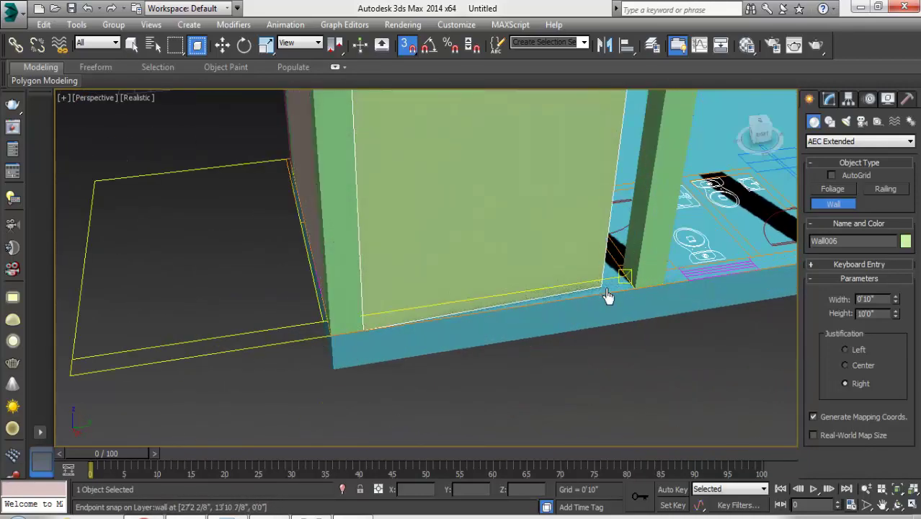
{"action": "middle_click_drag", "start_coordinate": [623, 329], "coordinate": [438, 340], "text": "alt"}
{"action": "left_click", "coordinate": [438, 339]}
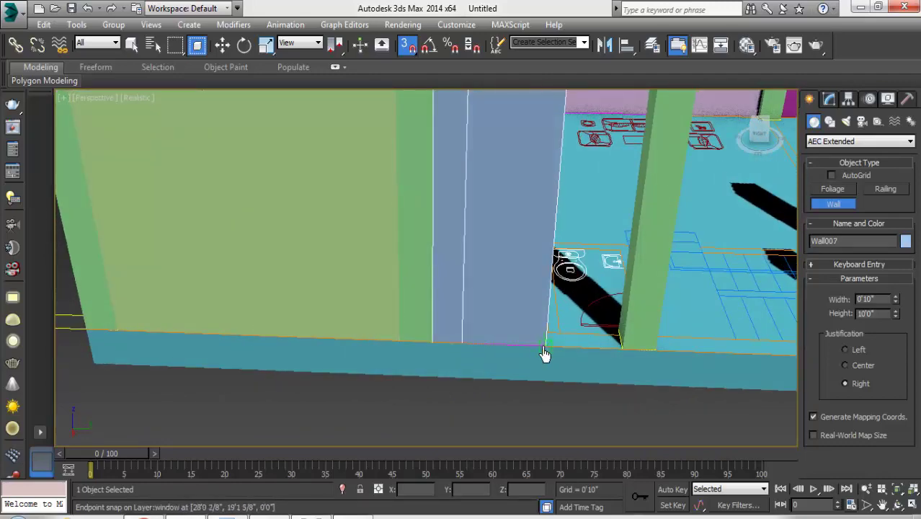
{"action": "mouse_move", "coordinate": [657, 402]}
{"action": "middle_mouse_down", "text": "alt"}
{"action": "mouse_move", "coordinate": [573, 353]}
{"action": "mouse_move", "coordinate": [560, 399]}
{"action": "mouse_move", "coordinate": [620, 358]}
{"action": "mouse_move", "coordinate": [506, 366]}
{"action": "middle_mouse_up", "text": "alt"}
{"action": "left_click", "coordinate": [563, 370]}
{"action": "left_click", "coordinate": [506, 366]}
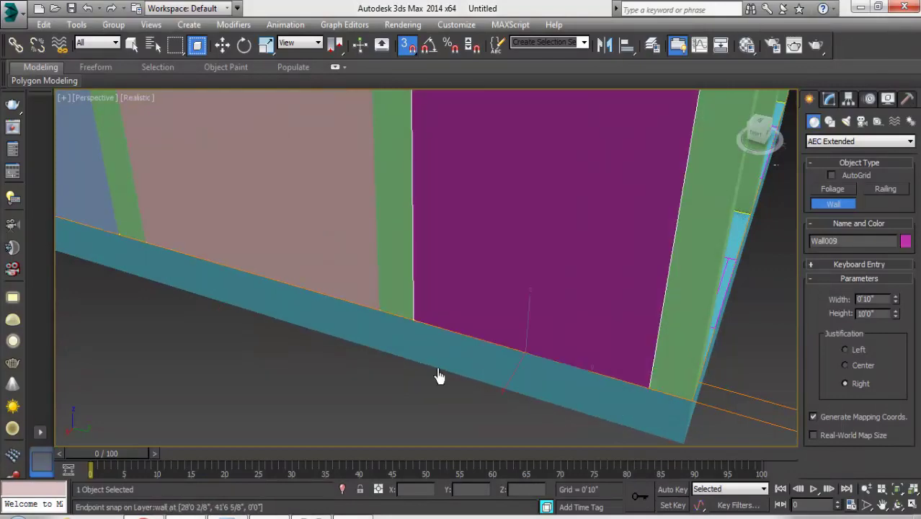
Draw the final wall from the snapped corner near the column base.
{"action": "middle_click_drag", "start_coordinate": [437, 376], "coordinate": [499, 416], "text": "alt"}
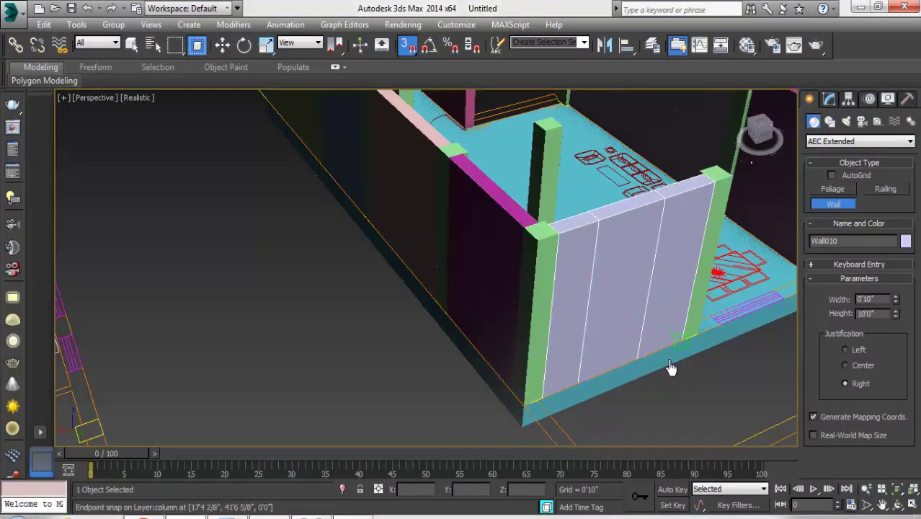
{"action": "middle_click_drag", "start_coordinate": [670, 367], "coordinate": [513, 380], "text": "alt"}
{"action": "scroll", "coordinate": [399, 310], "scroll_direction": "up", "scroll_amount": 5}
{"action": "left_click", "coordinate": [389, 293]}
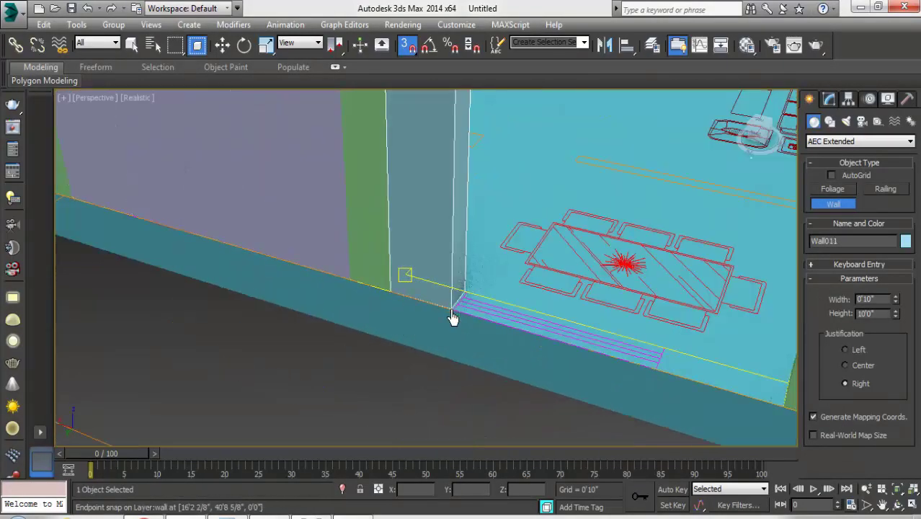
{"action": "mouse_move", "coordinate": [453, 315]}
{"action": "middle_mouse_down", "text": "alt"}
{"action": "mouse_move", "coordinate": [421, 330]}
{"action": "mouse_move", "coordinate": [552, 334]}
{"action": "middle_mouse_up", "text": "alt"}
{"action": "scroll", "coordinate": [443, 362], "scroll_direction": "down", "scroll_amount": 4}
{"action": "right_click", "coordinate": [443, 362]}
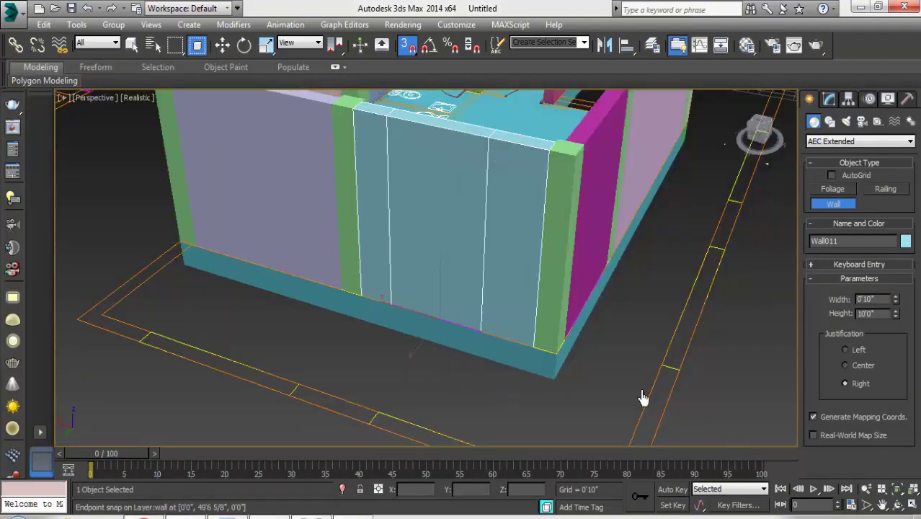
Convert Wall011 to an editable poly through the quad menu.
{"action": "middle_click_drag", "start_coordinate": [642, 395], "coordinate": [505, 389], "text": "alt"}
{"action": "left_click", "coordinate": [406, 44]}
{"action": "right_click", "coordinate": [454, 158]}
{"action": "left_click", "coordinate": [641, 301]}
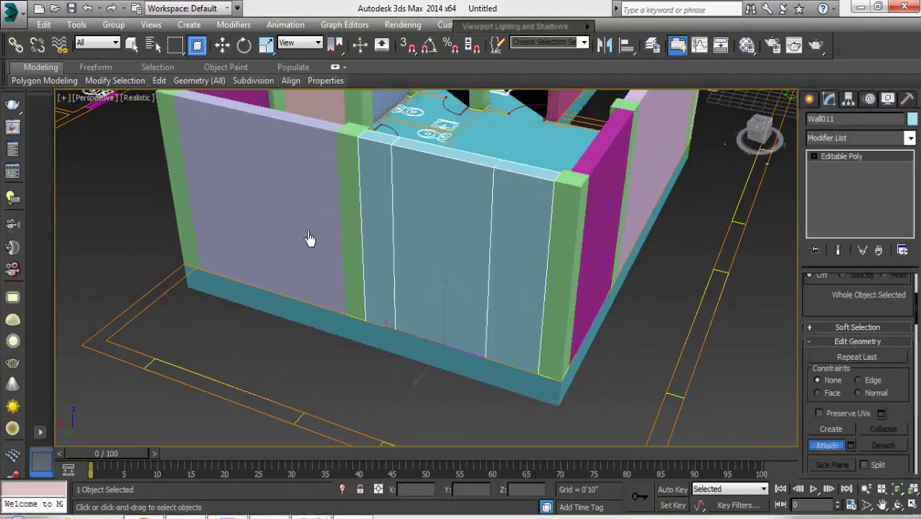
{"action": "mouse_move", "coordinate": [308, 241]}
{"action": "middle_mouse_down", "text": "alt"}
{"action": "mouse_move", "coordinate": [236, 181]}
{"action": "mouse_move", "coordinate": [360, 188]}
{"action": "middle_mouse_up", "text": "alt"}
{"action": "middle_click_drag", "start_coordinate": [568, 166], "coordinate": [629, 196], "text": "alt"}
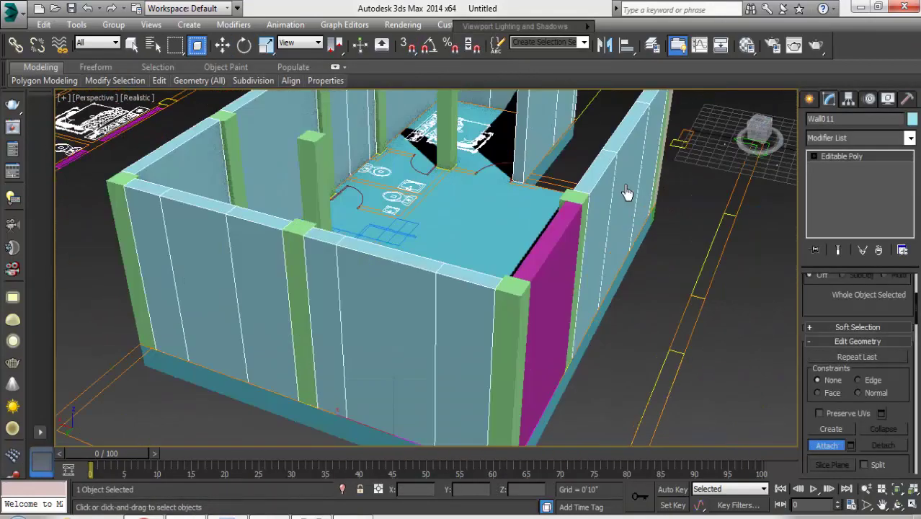
{"action": "scroll", "coordinate": [467, 319], "scroll_direction": "down", "scroll_amount": 3}
{"action": "scroll", "coordinate": [492, 294], "scroll_direction": "down", "scroll_amount": 2}
{"action": "scroll", "coordinate": [492, 294], "scroll_direction": "up", "scroll_amount": 2}
{"action": "scroll", "coordinate": [469, 317], "scroll_direction": "down", "scroll_amount": 2}
{"action": "left_click", "coordinate": [897, 504]}
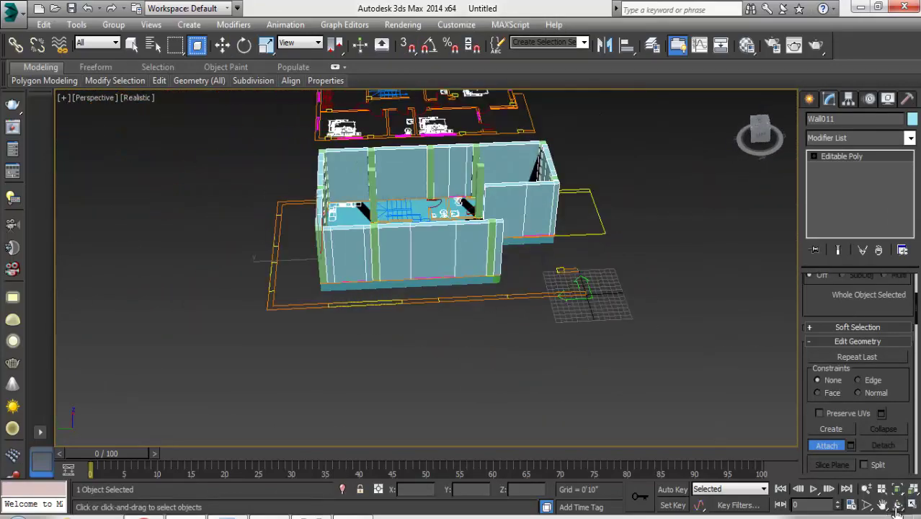
{"action": "mouse_move", "coordinate": [432, 317]}
{"action": "left_mouse_down"}
{"action": "mouse_move", "coordinate": [338, 314]}
{"action": "mouse_move", "coordinate": [532, 316]}
{"action": "left_mouse_up"}
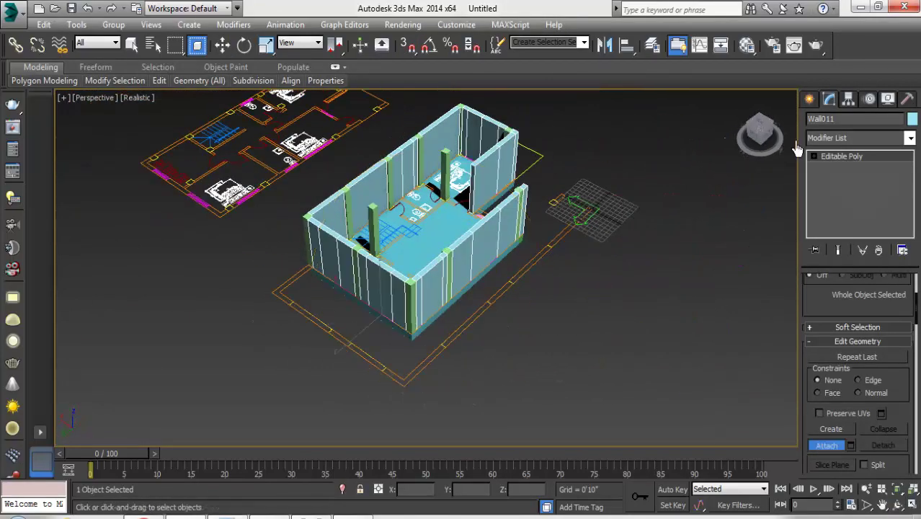
Draw the boundary wall Wall012 along two plot edges with snapping to existing corners.
{"action": "left_click", "coordinate": [809, 99]}
{"action": "left_click", "coordinate": [834, 204]}
{"action": "scroll", "coordinate": [294, 297], "scroll_direction": "up", "scroll_amount": 5}
{"action": "left_click", "coordinate": [408, 45]}
{"action": "left_click", "coordinate": [352, 257]}
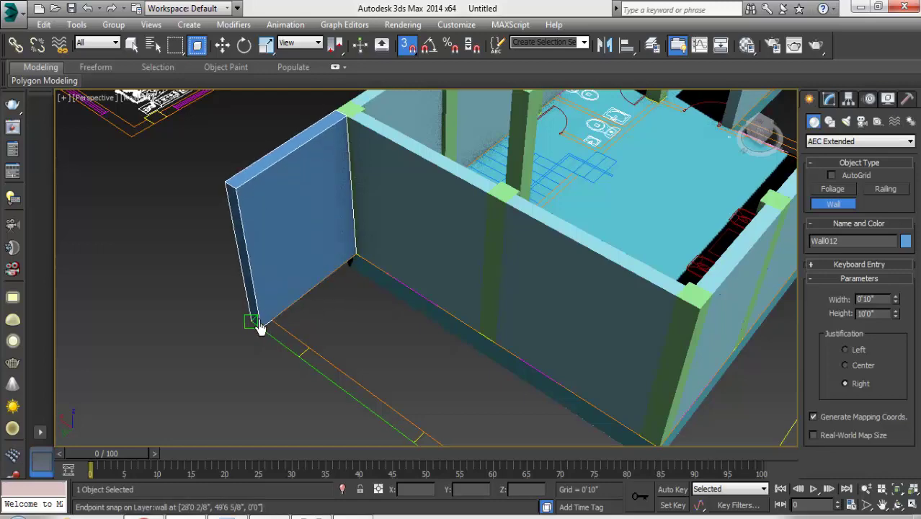
{"action": "left_click", "coordinate": [258, 324]}
{"action": "scroll", "coordinate": [303, 362], "scroll_direction": "up", "scroll_amount": 2}
{"action": "left_click", "coordinate": [390, 342]}
{"action": "scroll", "coordinate": [497, 411], "scroll_direction": "up", "scroll_amount": 2}
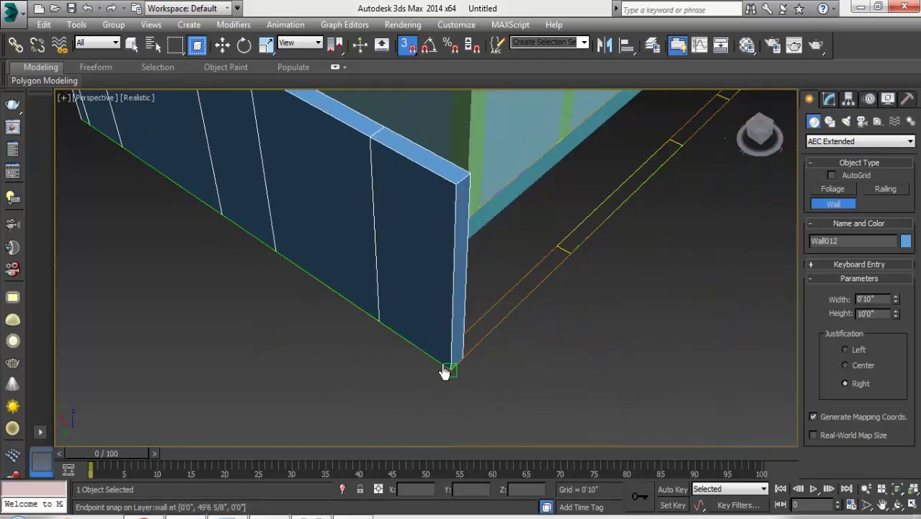
{"action": "left_click", "coordinate": [445, 371]}
{"action": "scroll", "coordinate": [446, 354], "scroll_direction": "down", "scroll_amount": 4}
{"action": "scroll", "coordinate": [411, 366], "scroll_direction": "up", "scroll_amount": 4}
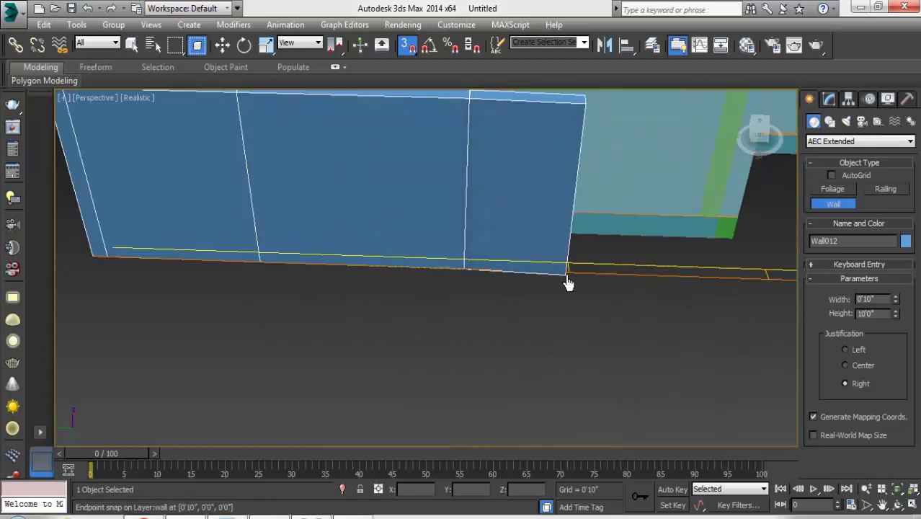
{"action": "scroll", "coordinate": [519, 317], "scroll_direction": "down", "scroll_amount": 3}
{"action": "scroll", "coordinate": [476, 369], "scroll_direction": "up", "scroll_amount": 3}
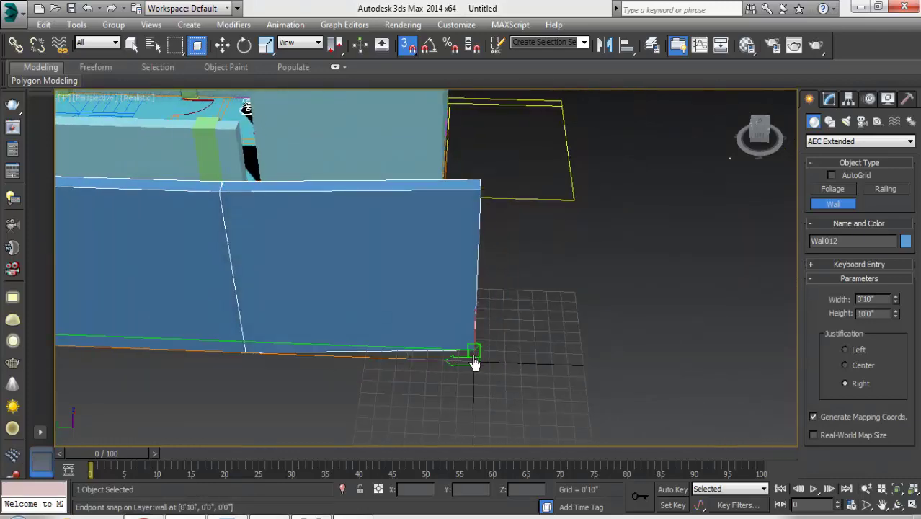
{"action": "scroll", "coordinate": [523, 389], "scroll_direction": "down", "scroll_amount": 5}
{"action": "key", "text": "w"}
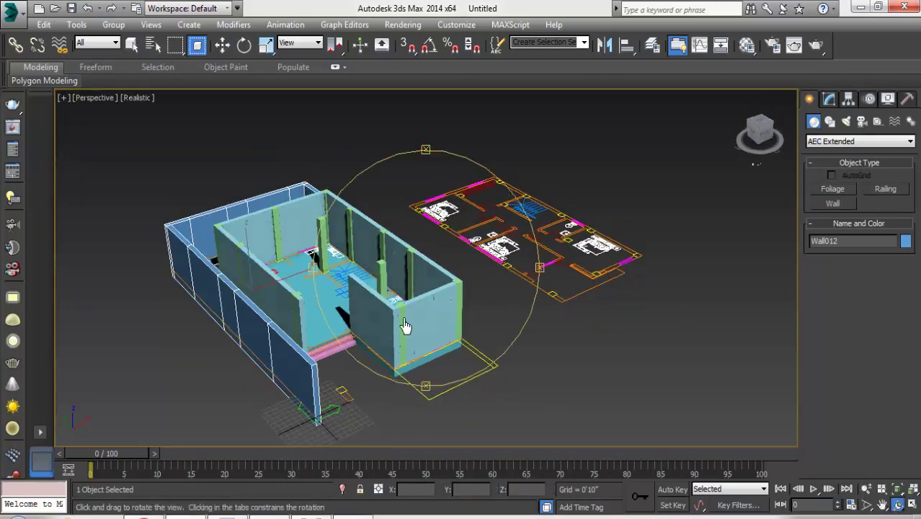
Create a 51'5 5/8" × 28'9 5/8" Standard Primitives ground plane from the wall corner.
{"action": "middle_click_drag", "start_coordinate": [407, 325], "coordinate": [166, 339], "text": "alt"}
{"action": "scroll", "coordinate": [166, 339], "scroll_direction": "up", "scroll_amount": 3}
{"action": "left_click", "coordinate": [829, 121]}
{"action": "left_click", "coordinate": [835, 201]}
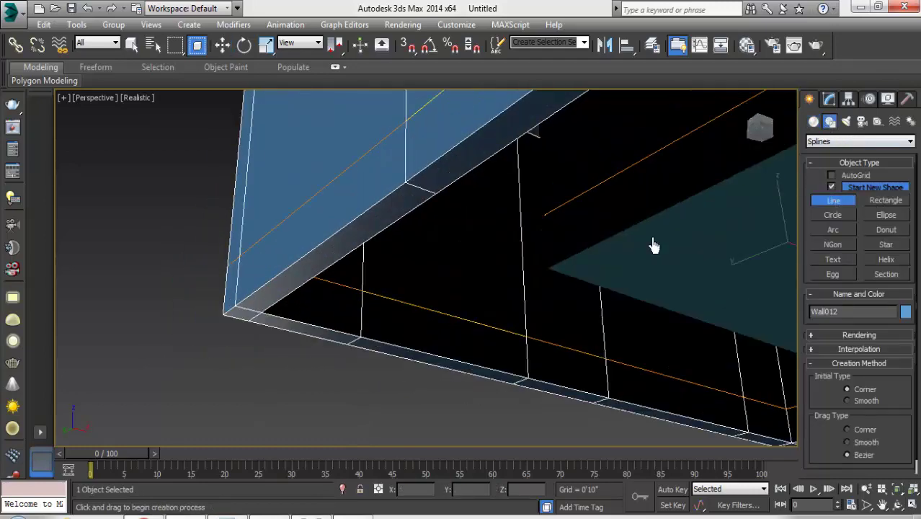
{"action": "left_click", "coordinate": [814, 121]}
{"action": "left_click", "coordinate": [860, 141]}
{"action": "left_click", "coordinate": [828, 152]}
{"action": "left_click", "coordinate": [886, 248]}
{"action": "middle_click_drag", "start_coordinate": [215, 319], "coordinate": [131, 303]}
{"action": "key", "text": "s"}
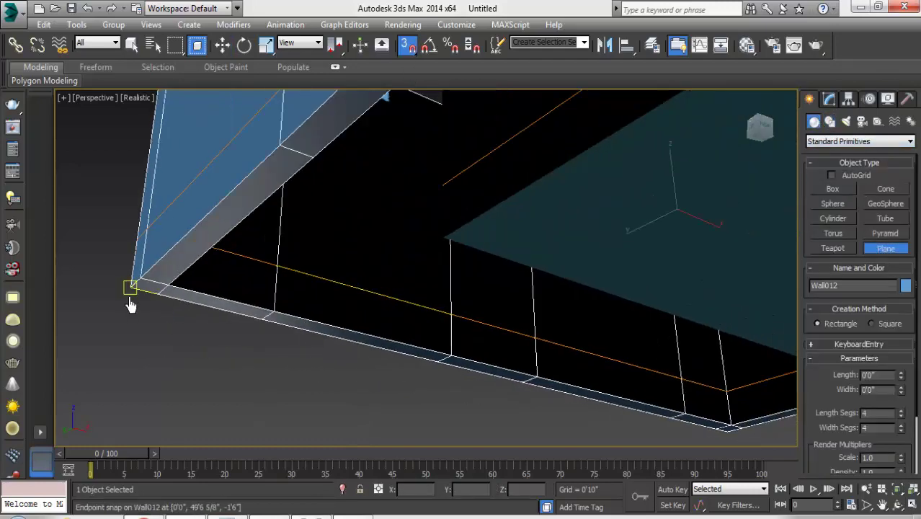
{"action": "scroll", "coordinate": [131, 303], "scroll_direction": "down", "scroll_amount": 4}
{"action": "left_click_drag", "start_coordinate": [130, 303], "coordinate": [443, 223]}
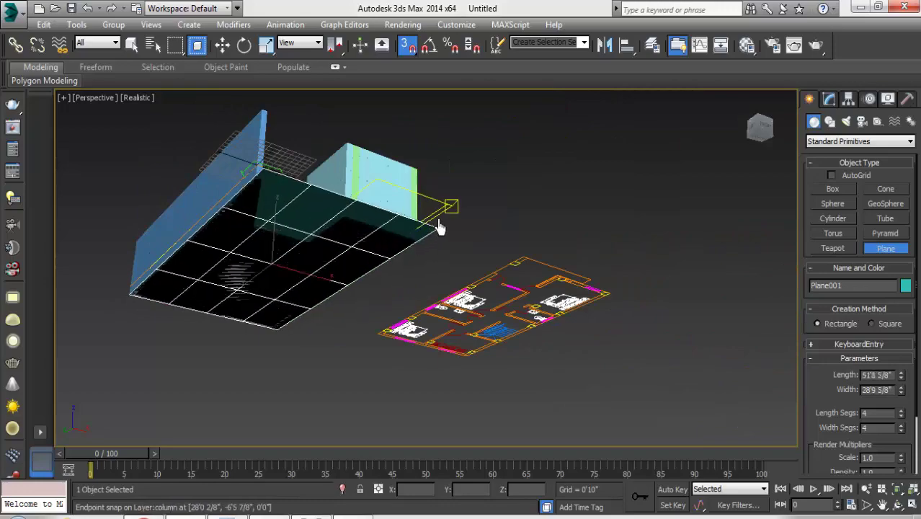
{"action": "key", "text": "w"}
Orbit around the whole building and select the ground-floor wall object.
{"action": "mouse_move", "coordinate": [496, 231]}
{"action": "middle_mouse_down", "text": "alt"}
{"action": "mouse_move", "coordinate": [422, 312]}
{"action": "mouse_move", "coordinate": [455, 377]}
{"action": "mouse_move", "coordinate": [339, 374]}
{"action": "mouse_move", "coordinate": [374, 366]}
{"action": "middle_mouse_up", "text": "alt"}
{"action": "scroll", "coordinate": [354, 263], "scroll_direction": "up", "scroll_amount": 3}
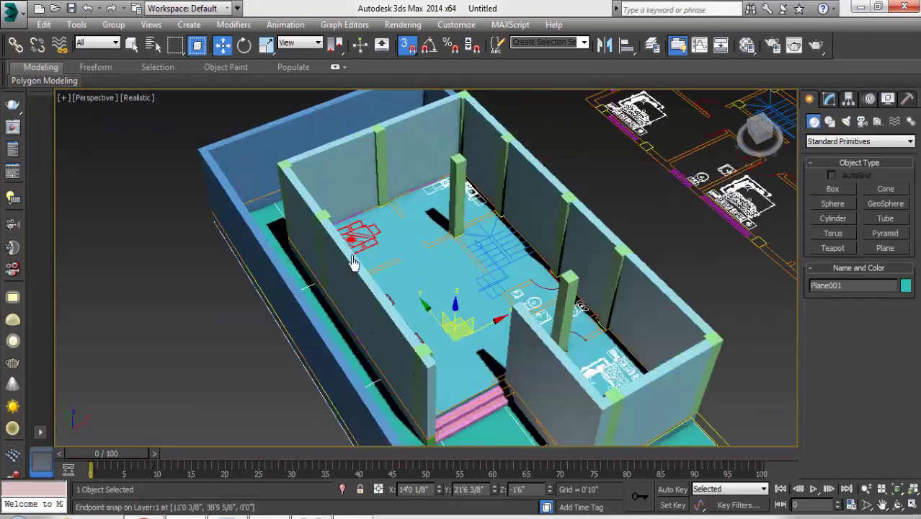
{"action": "scroll", "coordinate": [670, 397], "scroll_direction": "up", "scroll_amount": 2}
{"action": "middle_click_drag", "start_coordinate": [670, 397], "coordinate": [319, 288], "text": "alt"}
{"action": "scroll", "coordinate": [411, 293], "scroll_direction": "down", "scroll_amount": 5}
{"action": "middle_click_drag", "start_coordinate": [412, 293], "coordinate": [565, 334], "text": "alt"}
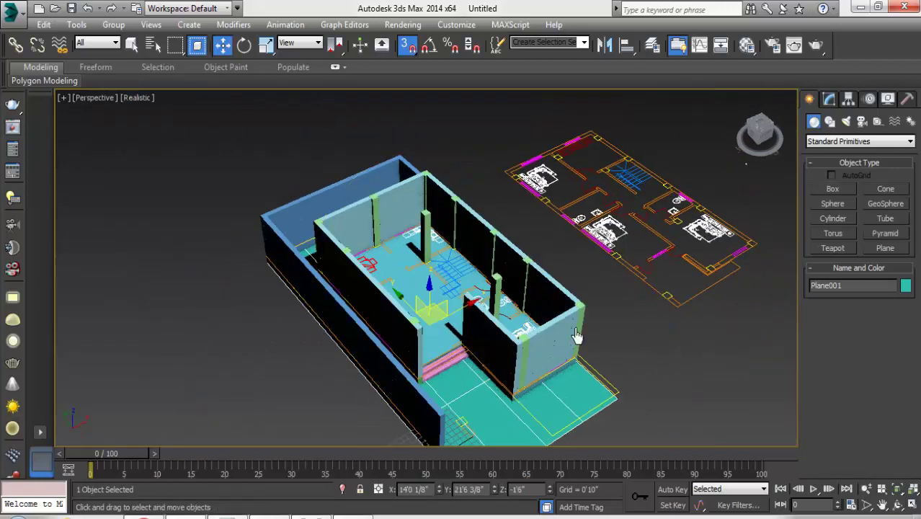
{"action": "left_click", "coordinate": [565, 333]}
Select several wall faces at polygon level in the wall's modifier settings.
{"action": "middle_click_drag", "start_coordinate": [645, 411], "coordinate": [487, 406], "text": "alt"}
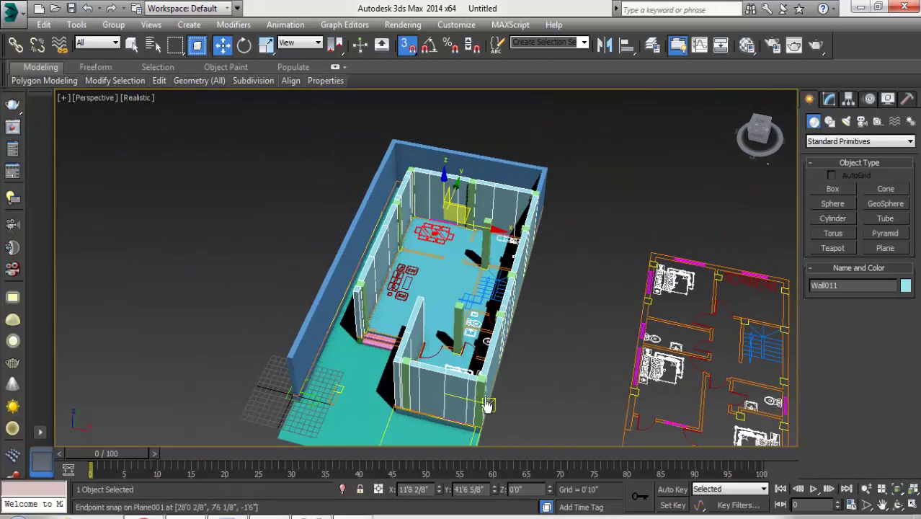
{"action": "left_click", "coordinate": [830, 100]}
{"action": "key", "text": "4"}
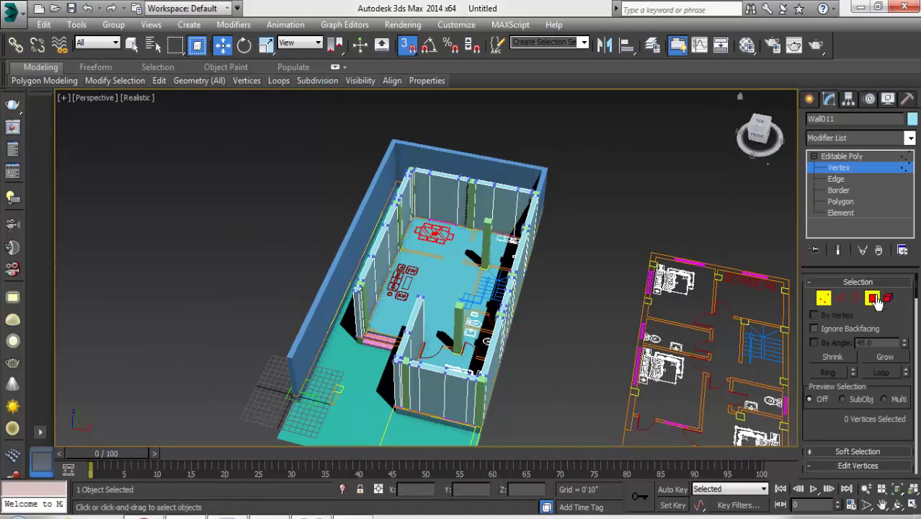
{"action": "scroll", "coordinate": [430, 211], "scroll_direction": "up", "scroll_amount": 2}
{"action": "left_click", "coordinate": [337, 285], "text": "ctrl"}
{"action": "middle_click_drag", "start_coordinate": [337, 284], "coordinate": [362, 357], "text": "alt"}
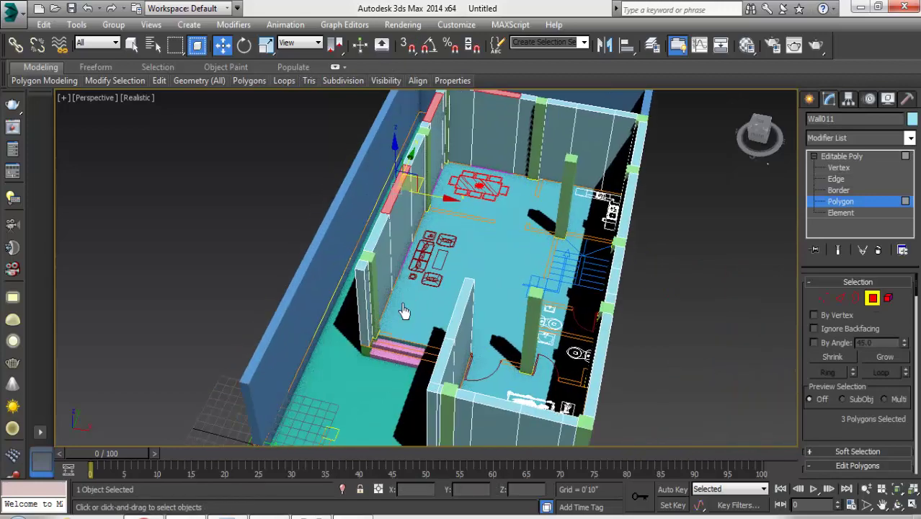
{"action": "left_click", "coordinate": [538, 188], "text": "ctrl"}
{"action": "middle_click_drag", "start_coordinate": [537, 188], "coordinate": [534, 268], "text": "alt"}
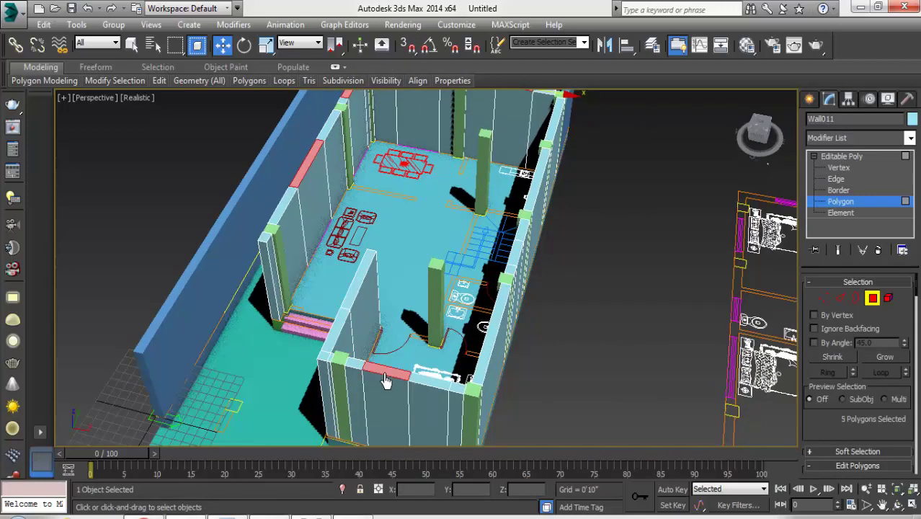
{"action": "mouse_move", "coordinate": [337, 338]}
{"action": "middle_mouse_down", "text": "alt"}
{"action": "mouse_move", "coordinate": [489, 395]}
{"action": "mouse_move", "coordinate": [421, 423]}
{"action": "mouse_move", "coordinate": [581, 428]}
{"action": "middle_mouse_up", "text": "alt"}
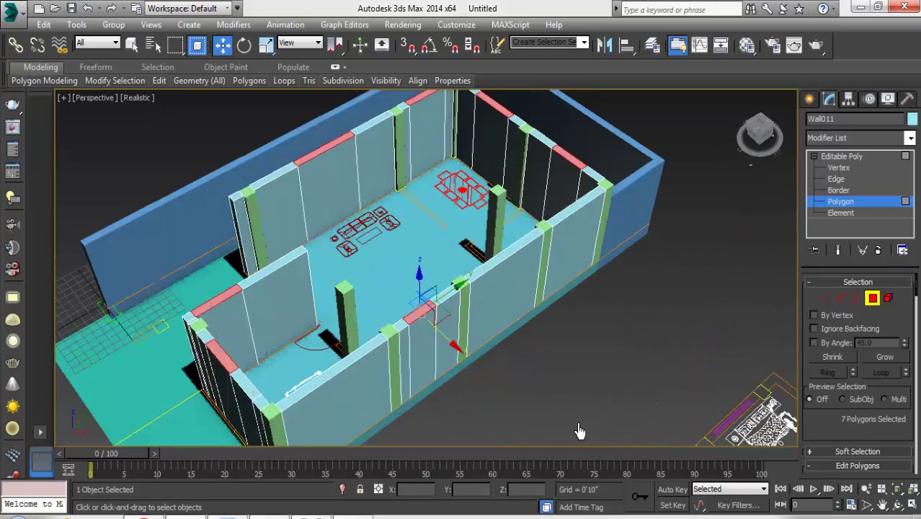
{"action": "left_click", "coordinate": [431, 335], "text": "ctrl"}
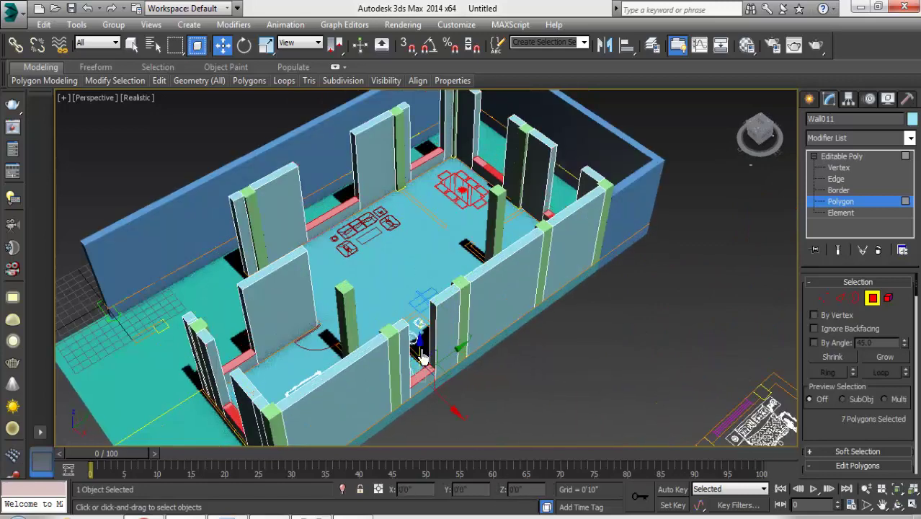
At element level, snap-move the red lintel blocks down into the window openings.
{"action": "key", "text": "5"}
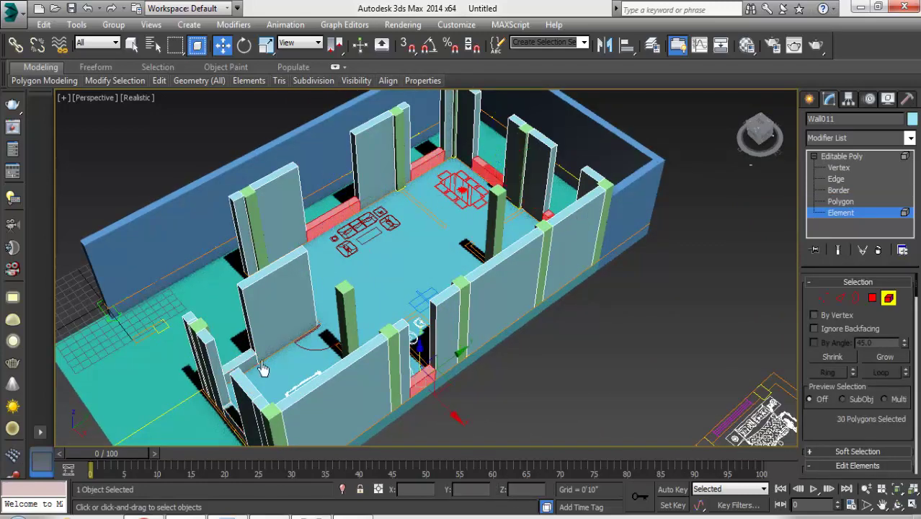
{"action": "left_click_drag", "start_coordinate": [229, 421], "coordinate": [432, 234]}
{"action": "scroll", "coordinate": [347, 194], "scroll_direction": "up", "scroll_amount": 5}
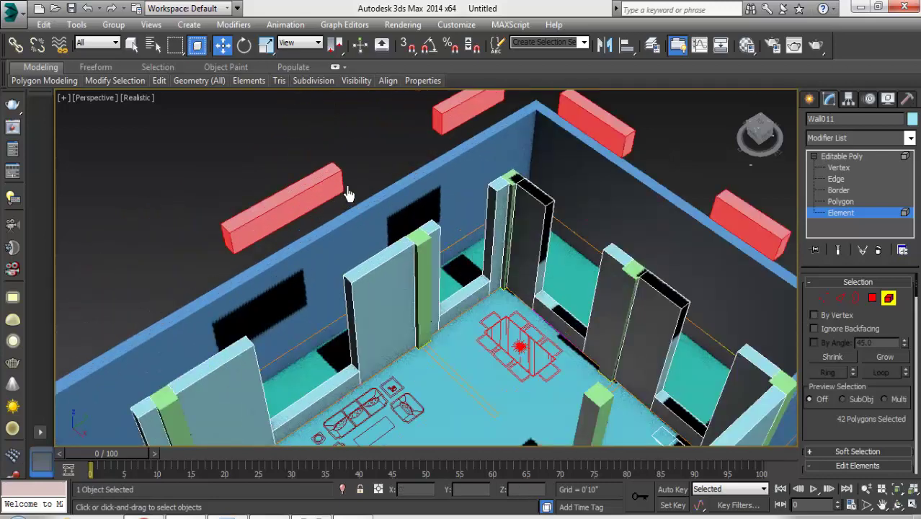
{"action": "left_click_drag", "start_coordinate": [342, 175], "coordinate": [352, 286]}
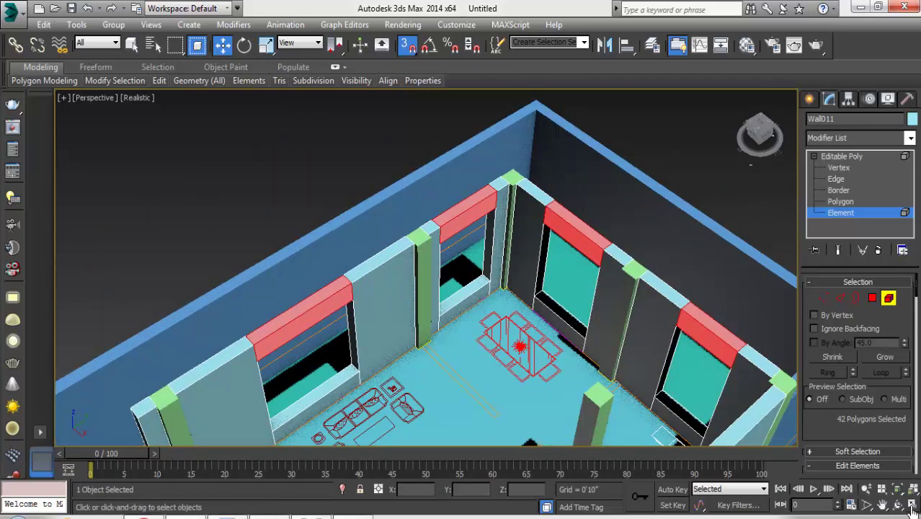
Set the selected wall vertices to a height of 2'0".
{"action": "left_click", "coordinate": [911, 508]}
{"action": "key", "text": "1"}
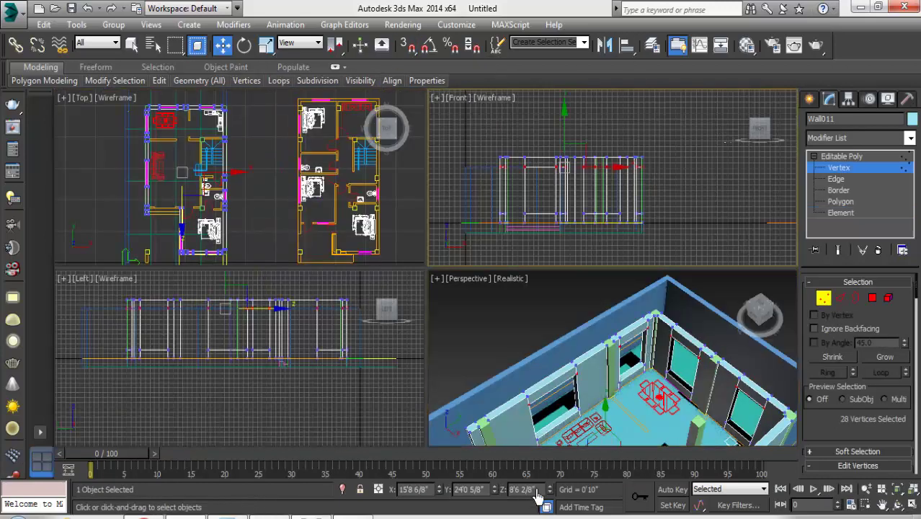
{"action": "left_click_drag", "start_coordinate": [537, 496], "coordinate": [473, 418]}
{"action": "type", "text": "2"}
{"action": "key", "text": "Return"}
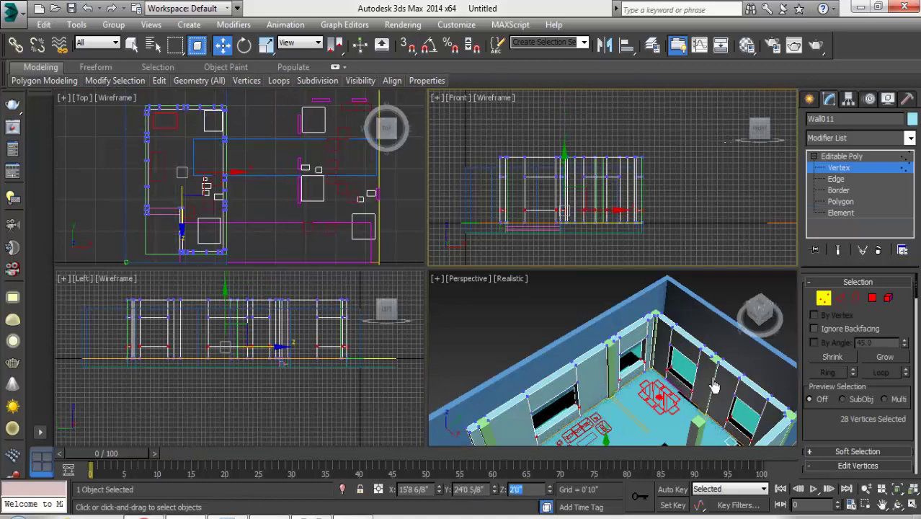
{"action": "middle_click_drag", "start_coordinate": [591, 374], "coordinate": [721, 339], "text": "alt"}
Clear the selection and maximize the perspective view looking down into the rooms.
{"action": "left_click", "coordinate": [504, 403]}
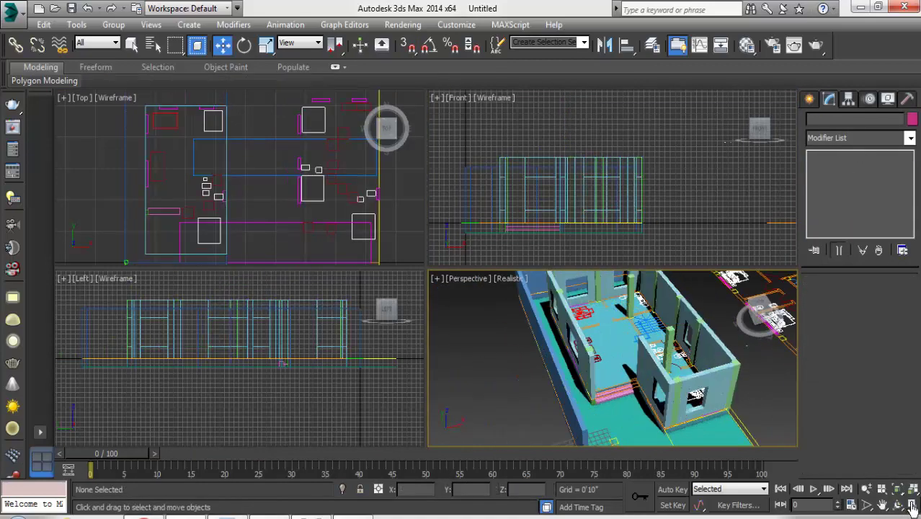
{"action": "key", "text": "alt+w"}
{"action": "mouse_move", "coordinate": [452, 315]}
{"action": "middle_mouse_down", "text": "alt"}
{"action": "mouse_move", "coordinate": [393, 207]}
{"action": "mouse_move", "coordinate": [374, 232]}
{"action": "mouse_move", "coordinate": [411, 247]}
{"action": "mouse_move", "coordinate": [380, 243]}
{"action": "mouse_move", "coordinate": [352, 219]}
{"action": "middle_mouse_up", "text": "alt"}
{"action": "scroll", "coordinate": [352, 218], "scroll_direction": "up", "scroll_amount": 5}
{"action": "key", "text": "w"}
With 3D snap on, draw the first partition walls between the column corners.
{"action": "left_click", "coordinate": [809, 99]}
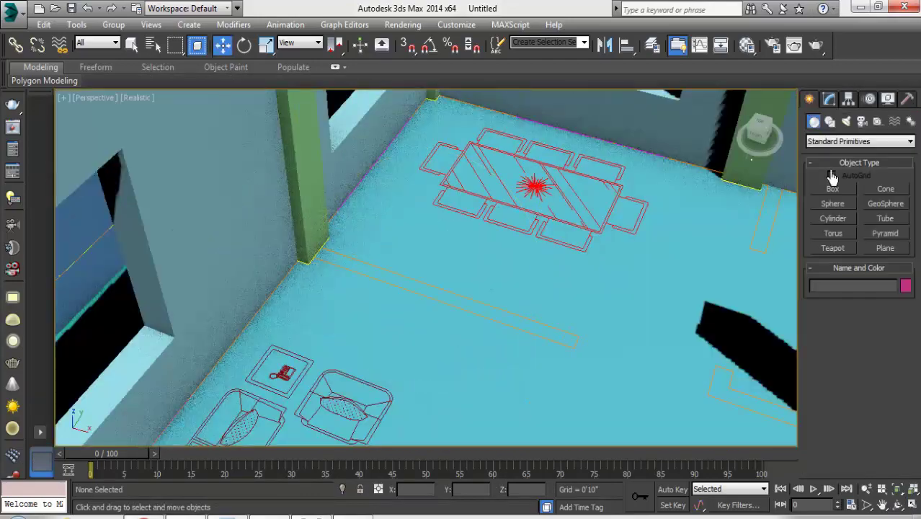
{"action": "left_click", "coordinate": [860, 141]}
{"action": "left_click", "coordinate": [835, 243]}
{"action": "left_click", "coordinate": [833, 204]}
{"action": "left_click", "coordinate": [407, 44]}
{"action": "left_click", "coordinate": [312, 259]}
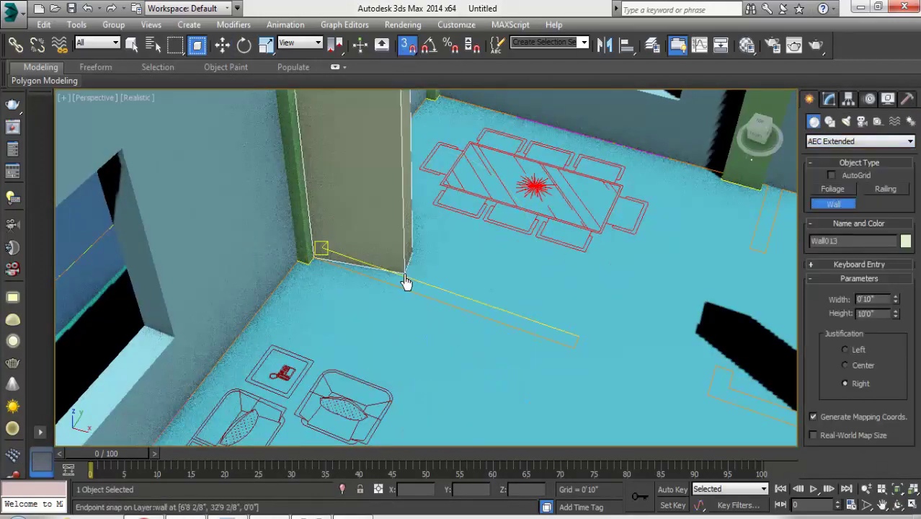
{"action": "right_click", "coordinate": [562, 340]}
{"action": "type", "text": "5"}
{"action": "left_click", "coordinate": [330, 272]}
{"action": "left_click", "coordinate": [561, 354]}
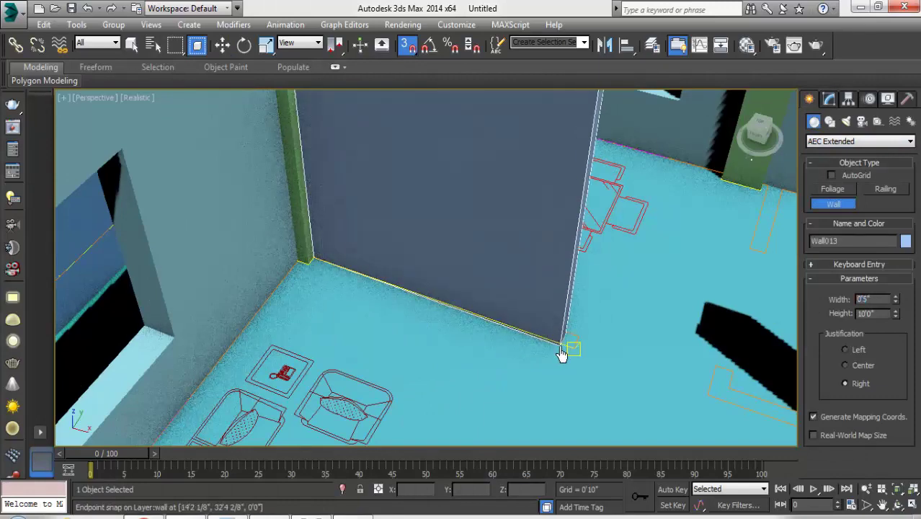
{"action": "middle_click_drag", "start_coordinate": [561, 354], "coordinate": [637, 273], "text": "alt"}
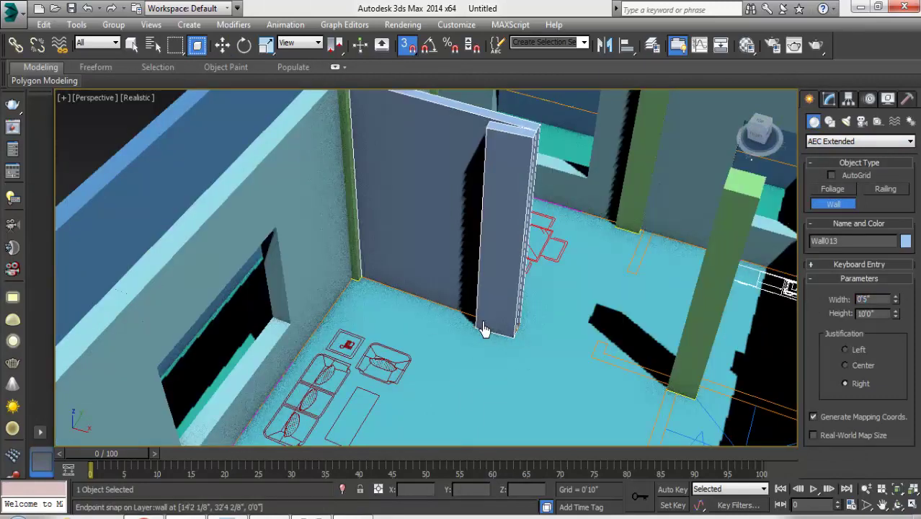
{"action": "left_click", "coordinate": [603, 354]}
{"action": "left_click", "coordinate": [672, 380]}
{"action": "right_click", "coordinate": [672, 381]}
Add a partition wall running along the green column.
{"action": "scroll", "coordinate": [473, 278], "scroll_direction": "down", "scroll_amount": 3}
{"action": "middle_click_drag", "start_coordinate": [472, 278], "coordinate": [530, 301], "text": "alt"}
{"action": "scroll", "coordinate": [530, 301], "scroll_direction": "up", "scroll_amount": 3}
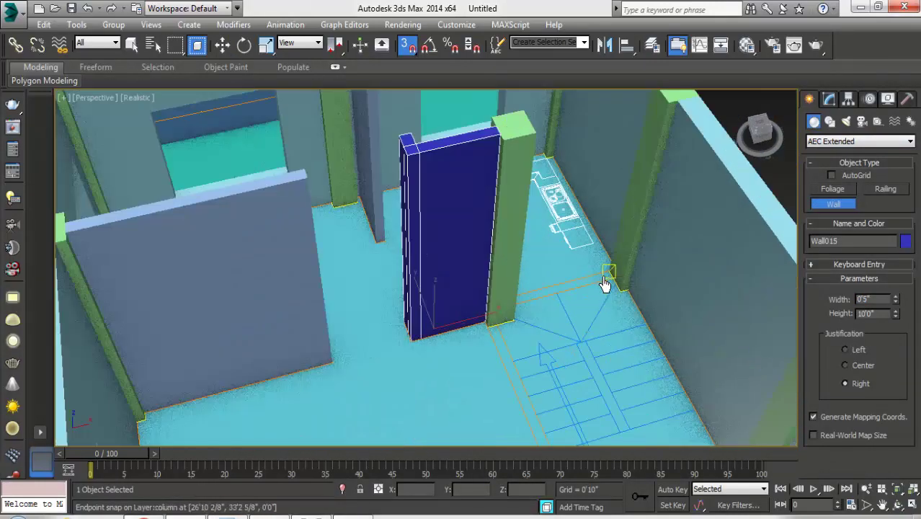
{"action": "middle_click_drag", "start_coordinate": [606, 281], "coordinate": [512, 303], "text": "alt"}
{"action": "left_click", "coordinate": [496, 326]}
{"action": "middle_click_drag", "start_coordinate": [499, 350], "coordinate": [507, 298], "text": "alt"}
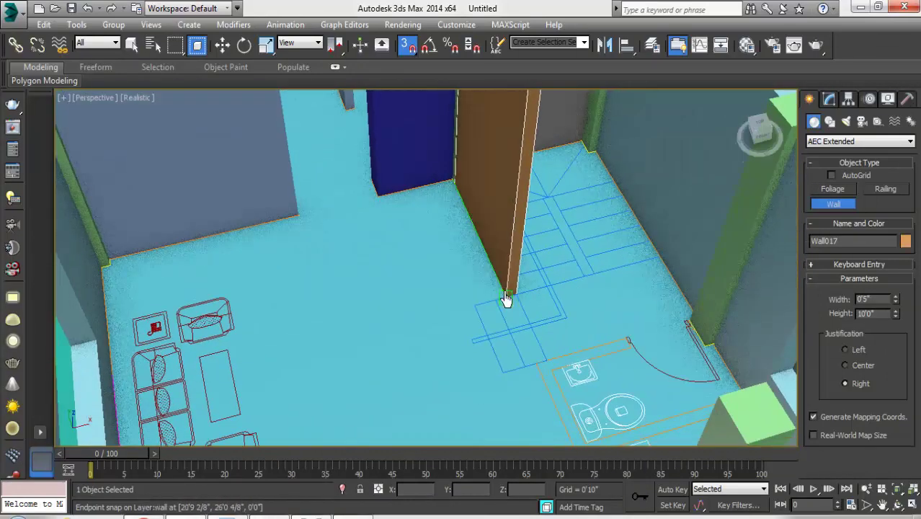
{"action": "left_click", "coordinate": [687, 326]}
{"action": "scroll", "coordinate": [665, 312], "scroll_direction": "up", "scroll_amount": 5}
{"action": "mouse_move", "coordinate": [592, 320]}
{"action": "middle_mouse_down", "text": "alt"}
{"action": "mouse_move", "coordinate": [543, 257]}
{"action": "mouse_move", "coordinate": [292, 329]}
{"action": "middle_mouse_up", "text": "alt"}
{"action": "scroll", "coordinate": [397, 290], "scroll_direction": "down", "scroll_amount": 3}
{"action": "mouse_move", "coordinate": [397, 290]}
{"action": "middle_mouse_down", "text": "alt"}
{"action": "mouse_move", "coordinate": [564, 281]}
{"action": "mouse_move", "coordinate": [391, 319]}
{"action": "mouse_move", "coordinate": [391, 282]}
{"action": "middle_mouse_up", "text": "alt"}
{"action": "scroll", "coordinate": [391, 281], "scroll_direction": "down", "scroll_amount": 5}
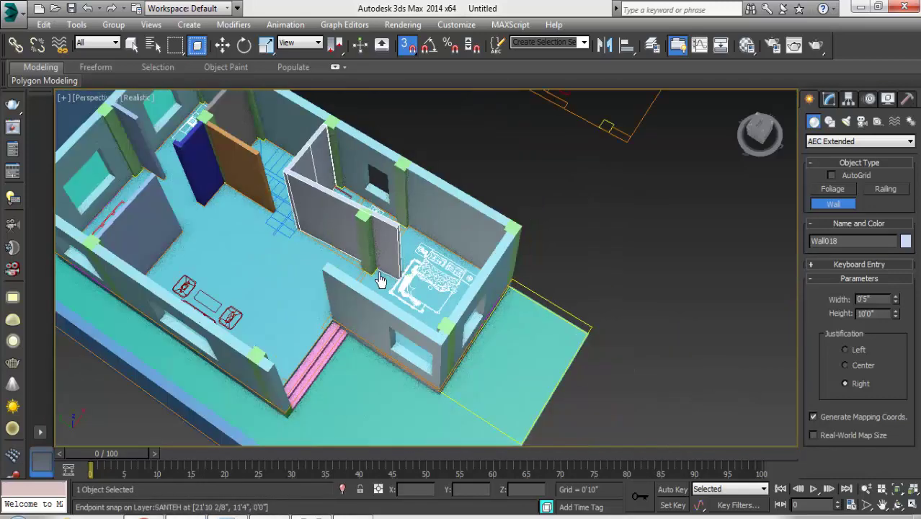
{"action": "scroll", "coordinate": [395, 286], "scroll_direction": "up", "scroll_amount": 3}
Draw Wall019 near the column and start another partition wall from the snap point.
{"action": "left_click", "coordinate": [395, 286]}
{"action": "scroll", "coordinate": [395, 286], "scroll_direction": "up", "scroll_amount": 5}
{"action": "scroll", "coordinate": [446, 212], "scroll_direction": "up", "scroll_amount": 2}
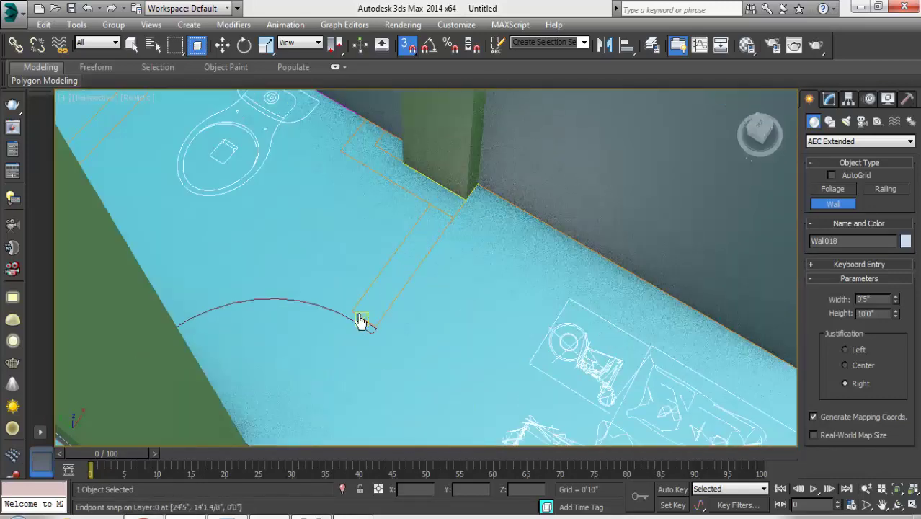
{"action": "left_click", "coordinate": [376, 331]}
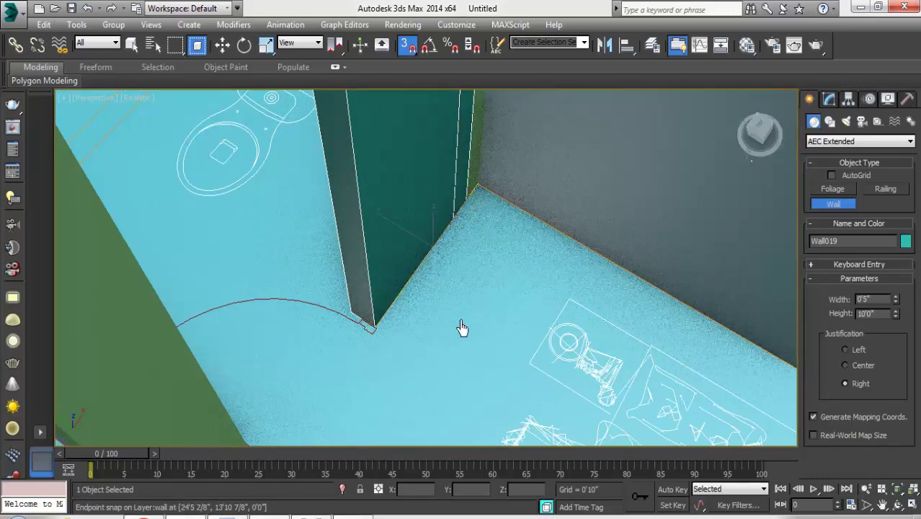
{"action": "scroll", "coordinate": [462, 328], "scroll_direction": "down", "scroll_amount": 5}
{"action": "mouse_move", "coordinate": [380, 353]}
{"action": "middle_mouse_down", "text": "alt"}
{"action": "mouse_move", "coordinate": [319, 135]}
{"action": "mouse_move", "coordinate": [300, 203]}
{"action": "mouse_move", "coordinate": [200, 354]}
{"action": "mouse_move", "coordinate": [308, 389]}
{"action": "middle_mouse_up", "text": "alt"}
{"action": "scroll", "coordinate": [330, 172], "scroll_direction": "down", "scroll_amount": 2}
{"action": "left_click", "coordinate": [330, 173]}
{"action": "scroll", "coordinate": [330, 173], "scroll_direction": "up", "scroll_amount": 3}
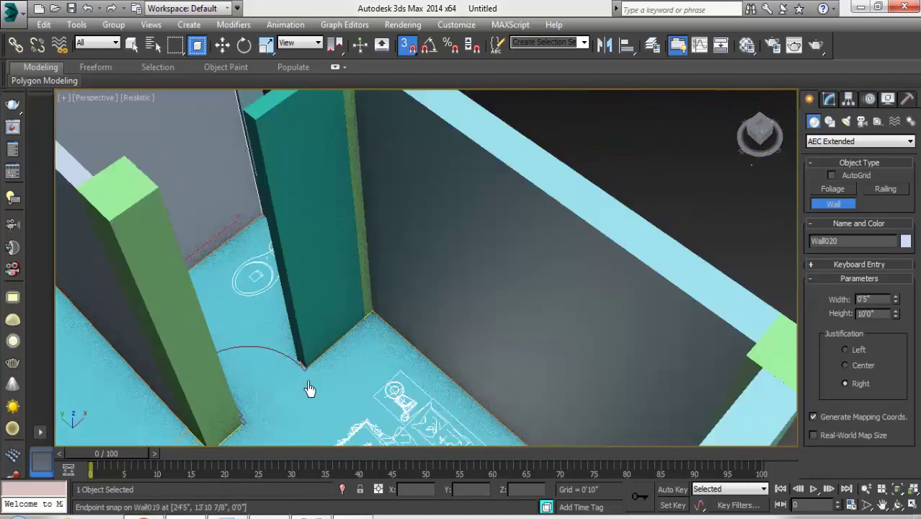
{"action": "left_click", "coordinate": [241, 431]}
{"action": "left_click", "coordinate": [304, 366]}
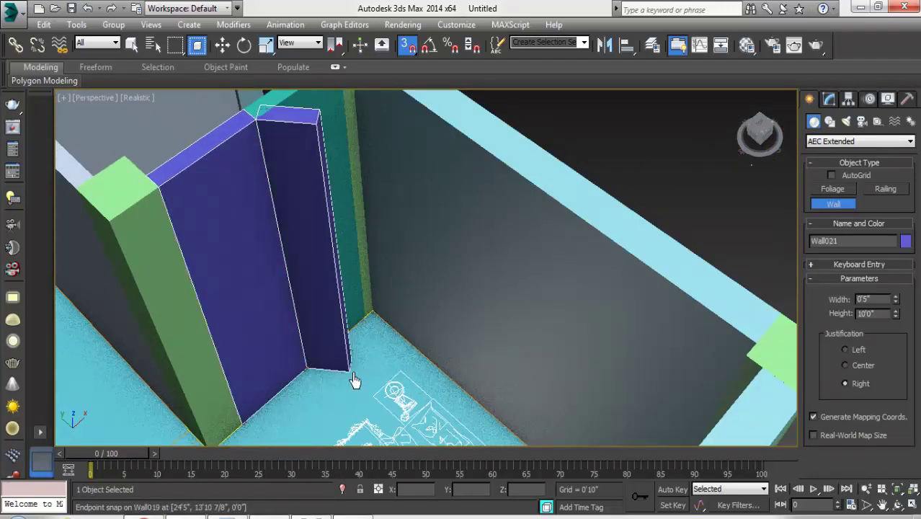
{"action": "scroll", "coordinate": [353, 379], "scroll_direction": "down", "scroll_amount": 4}
{"action": "scroll", "coordinate": [339, 324], "scroll_direction": "down", "scroll_amount": 2}
{"action": "scroll", "coordinate": [254, 340], "scroll_direction": "up", "scroll_amount": 2}
Turn off snapping and convert partition wall Wall018 to an Editable Poly.
{"action": "scroll", "coordinate": [242, 231], "scroll_direction": "up", "scroll_amount": 3}
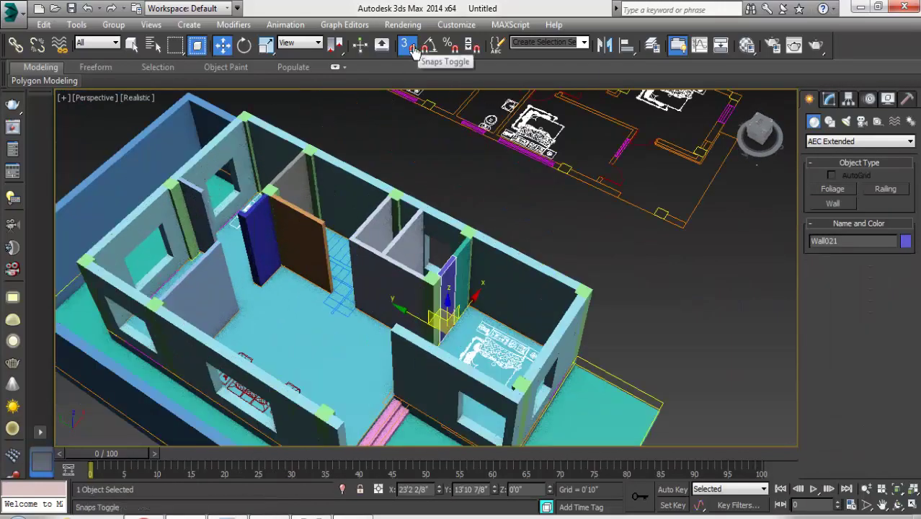
{"action": "left_click", "coordinate": [408, 45]}
{"action": "key", "text": "w"}
{"action": "scroll", "coordinate": [482, 250], "scroll_direction": "up", "scroll_amount": 2}
{"action": "scroll", "coordinate": [481, 250], "scroll_direction": "up", "scroll_amount": 3}
{"action": "right_click", "coordinate": [454, 183]}
{"action": "left_click", "coordinate": [648, 325]}
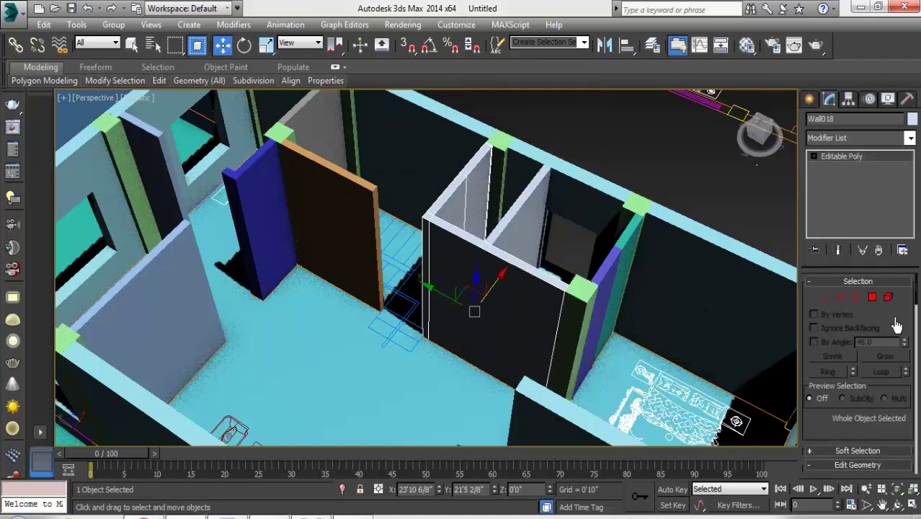
Hide the cyan floor slab and view the house from the top.
{"action": "mouse_move", "coordinate": [452, 218]}
{"action": "middle_mouse_down", "text": "alt"}
{"action": "mouse_move", "coordinate": [449, 274]}
{"action": "mouse_move", "coordinate": [596, 288]}
{"action": "mouse_move", "coordinate": [472, 258]}
{"action": "middle_mouse_up", "text": "alt"}
{"action": "mouse_move", "coordinate": [368, 171]}
{"action": "middle_mouse_down", "text": "alt"}
{"action": "mouse_move", "coordinate": [376, 248]}
{"action": "mouse_move", "coordinate": [418, 312]}
{"action": "mouse_move", "coordinate": [421, 282]}
{"action": "mouse_move", "coordinate": [294, 348]}
{"action": "mouse_move", "coordinate": [340, 290]}
{"action": "mouse_move", "coordinate": [373, 303]}
{"action": "middle_mouse_up", "text": "alt"}
{"action": "left_click", "coordinate": [373, 302]}
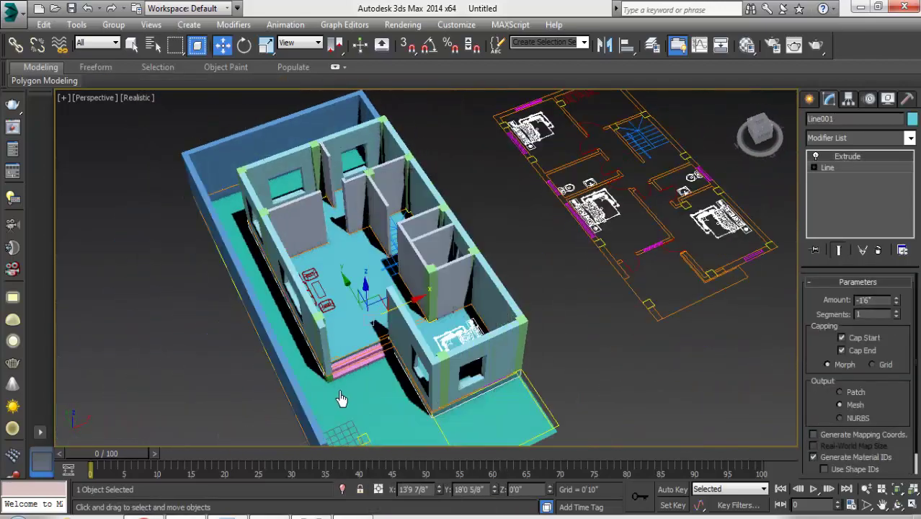
{"action": "right_click", "coordinate": [384, 303]}
{"action": "left_click", "coordinate": [403, 292]}
{"action": "left_click", "coordinate": [895, 506]}
{"action": "left_click_drag", "start_coordinate": [427, 282], "coordinate": [446, 184]}
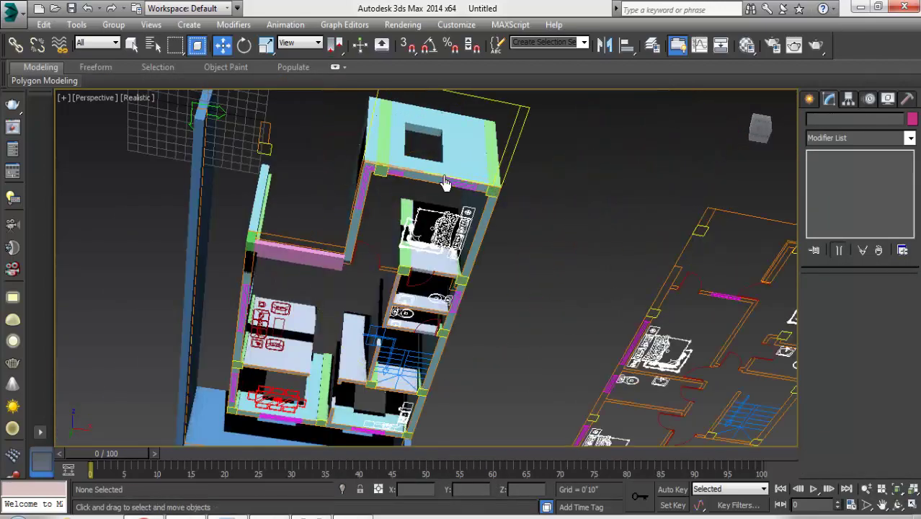
Select Wall018 and enter Polygon level to edit its faces.
{"action": "left_click", "coordinate": [349, 248]}
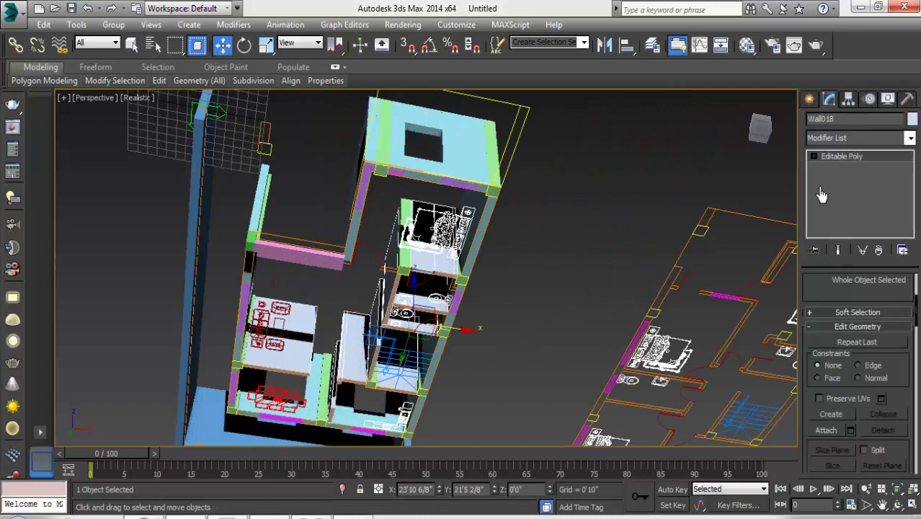
{"action": "key", "text": "4"}
{"action": "scroll", "coordinate": [497, 369], "scroll_direction": "up", "scroll_amount": 3}
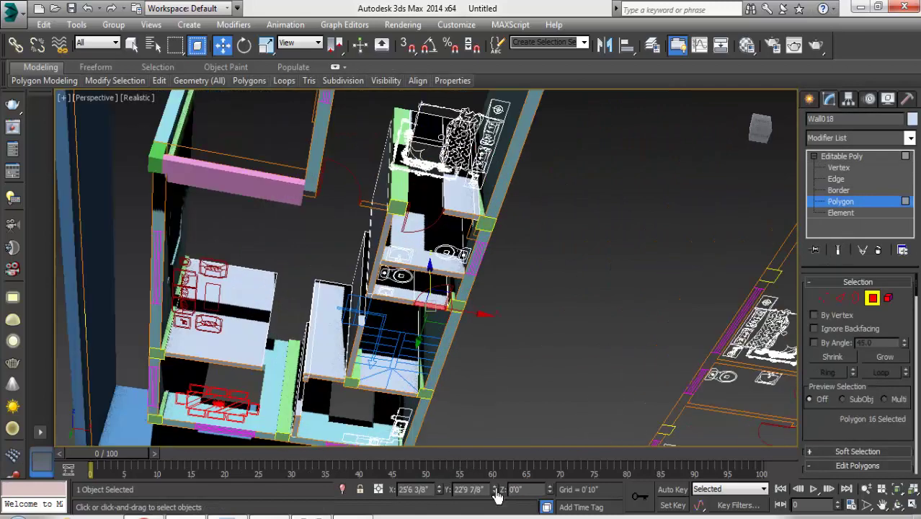
{"action": "mouse_move", "coordinate": [482, 440]}
{"action": "middle_mouse_down", "text": "alt"}
{"action": "mouse_move", "coordinate": [494, 370]}
{"action": "mouse_move", "coordinate": [452, 420]}
{"action": "mouse_move", "coordinate": [510, 435]}
{"action": "mouse_move", "coordinate": [465, 442]}
{"action": "mouse_move", "coordinate": [503, 469]}
{"action": "middle_mouse_up", "text": "alt"}
{"action": "scroll", "coordinate": [356, 403], "scroll_direction": "down", "scroll_amount": 3}
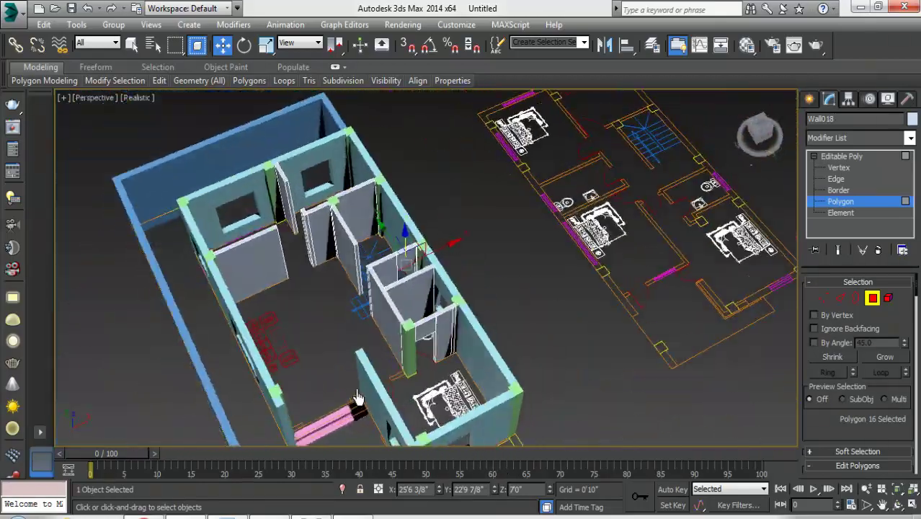
{"action": "middle_click_drag", "start_coordinate": [356, 403], "coordinate": [369, 377], "text": "alt"}
{"action": "scroll", "coordinate": [369, 378], "scroll_direction": "up", "scroll_amount": 5}
Return to AEC Extended wall creation.
{"action": "right_click", "coordinate": [329, 309]}
{"action": "left_click", "coordinate": [366, 257]}
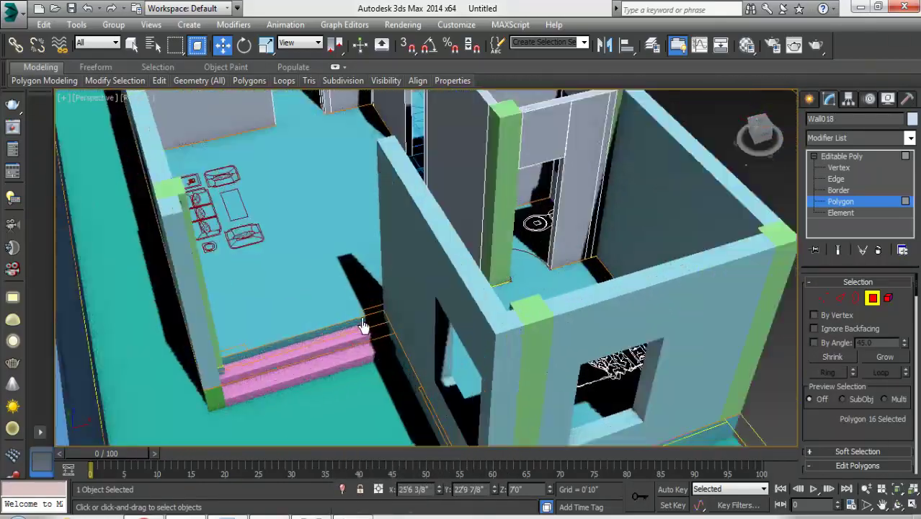
{"action": "left_click", "coordinate": [809, 99]}
{"action": "left_click", "coordinate": [898, 505]}
{"action": "left_click_drag", "start_coordinate": [505, 317], "coordinate": [461, 337]}
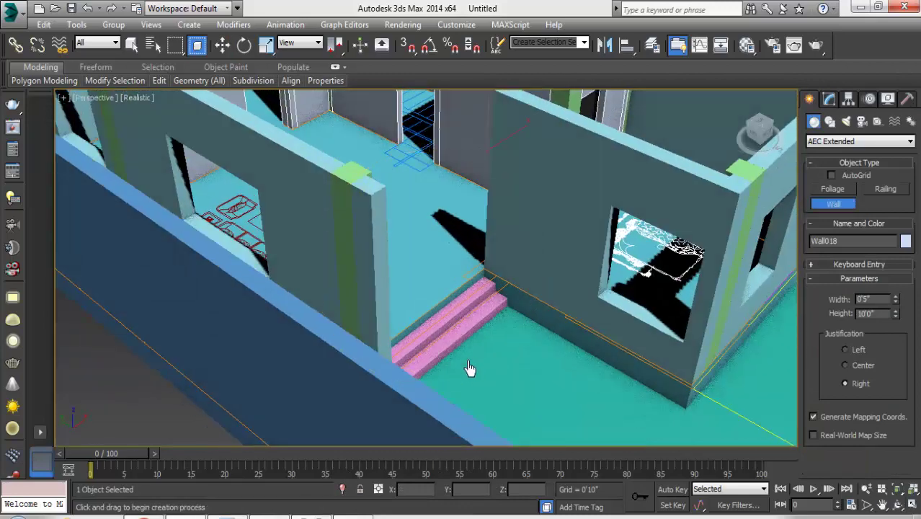
Convert partition wall Wall019, above the pink steps, to an Editable Poly.
{"action": "middle_click_drag", "start_coordinate": [468, 367], "coordinate": [461, 339], "text": "alt"}
{"action": "scroll", "coordinate": [461, 338], "scroll_direction": "up", "scroll_amount": 4}
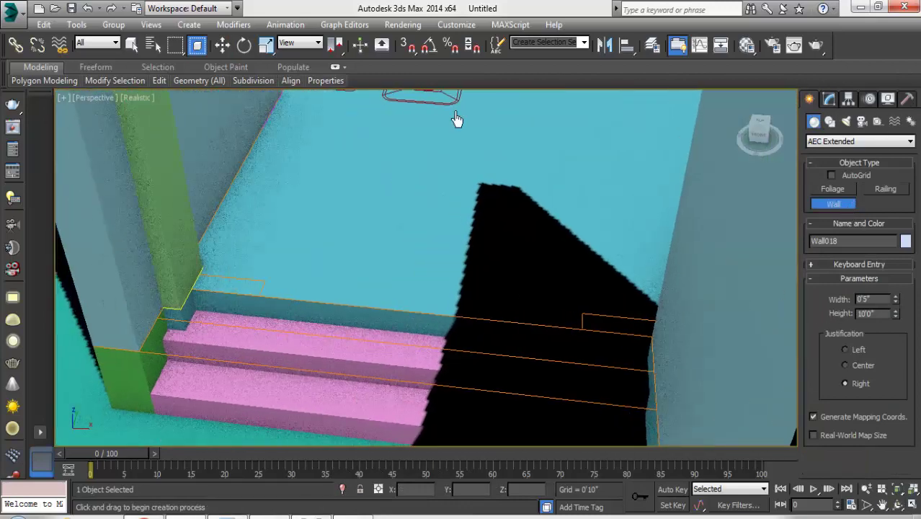
{"action": "right_click", "coordinate": [206, 298]}
{"action": "mouse_move", "coordinate": [206, 298]}
{"action": "middle_mouse_down", "text": "alt"}
{"action": "mouse_move", "coordinate": [606, 329]}
{"action": "mouse_move", "coordinate": [654, 343]}
{"action": "mouse_move", "coordinate": [525, 388]}
{"action": "mouse_move", "coordinate": [267, 312]}
{"action": "middle_mouse_up", "text": "alt"}
{"action": "scroll", "coordinate": [524, 387], "scroll_direction": "down", "scroll_amount": 5}
{"action": "scroll", "coordinate": [429, 382], "scroll_direction": "up", "scroll_amount": 5}
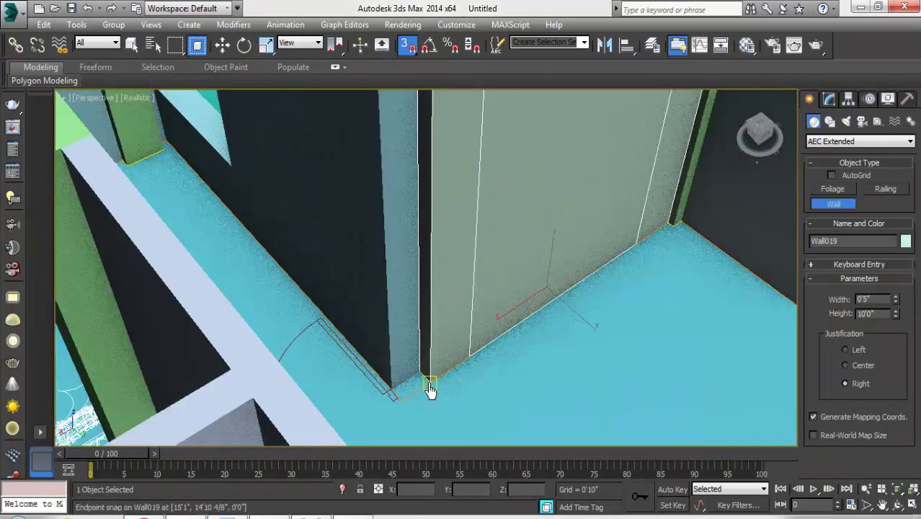
{"action": "left_click", "coordinate": [404, 402]}
{"action": "scroll", "coordinate": [405, 407], "scroll_direction": "down", "scroll_amount": 3}
{"action": "middle_click_drag", "start_coordinate": [433, 390], "coordinate": [432, 74], "text": "alt"}
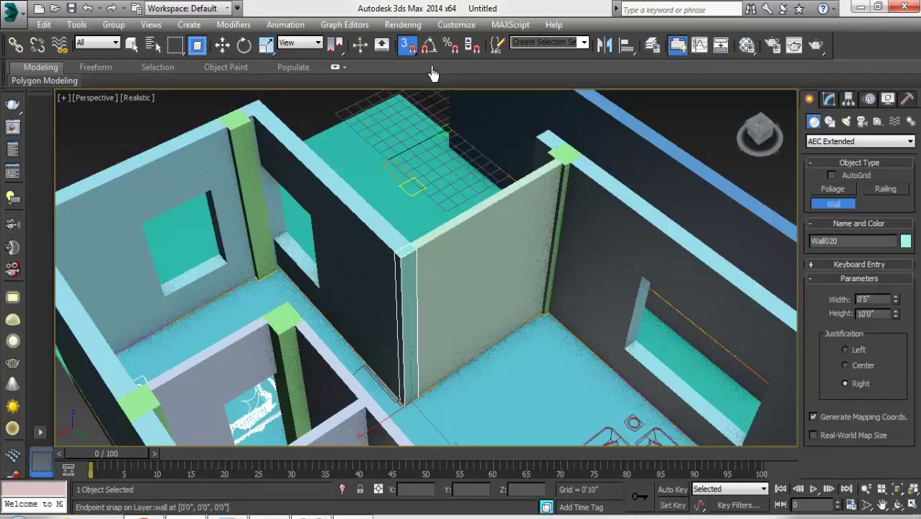
{"action": "right_click", "coordinate": [461, 243]}
{"action": "left_click", "coordinate": [645, 372]}
Hide the extruded line object and the pink entrance steps to clear the doorway.
{"action": "scroll", "coordinate": [830, 427], "scroll_direction": "down", "scroll_amount": 2}
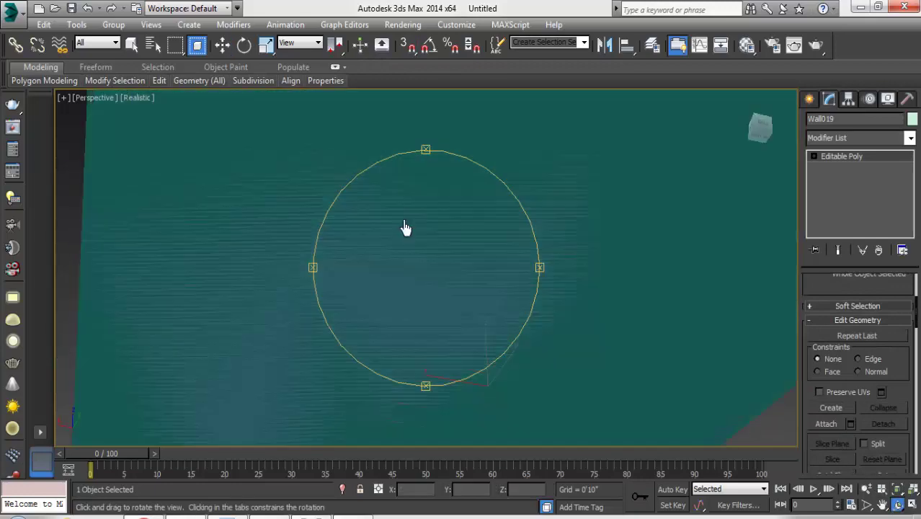
{"action": "left_click_drag", "start_coordinate": [405, 224], "coordinate": [606, 304]}
{"action": "right_click", "coordinate": [618, 335]}
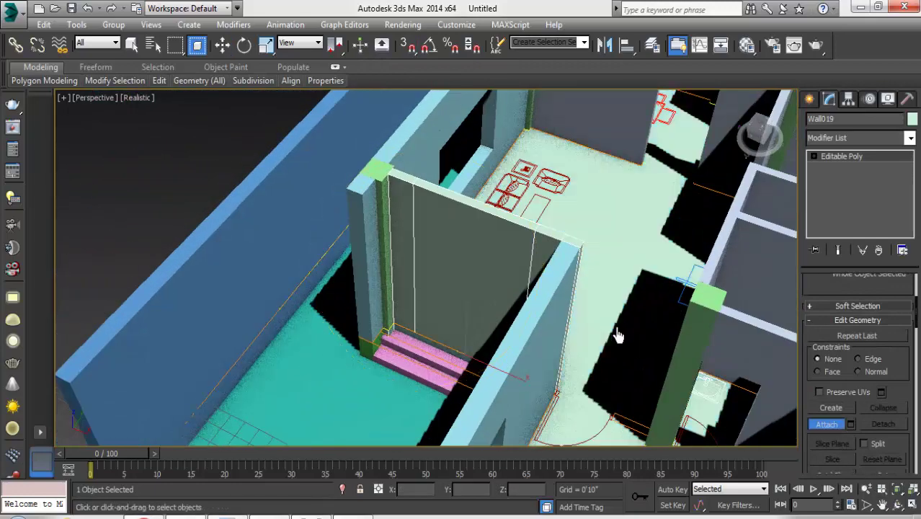
{"action": "key", "text": "w"}
{"action": "left_click", "coordinate": [438, 325]}
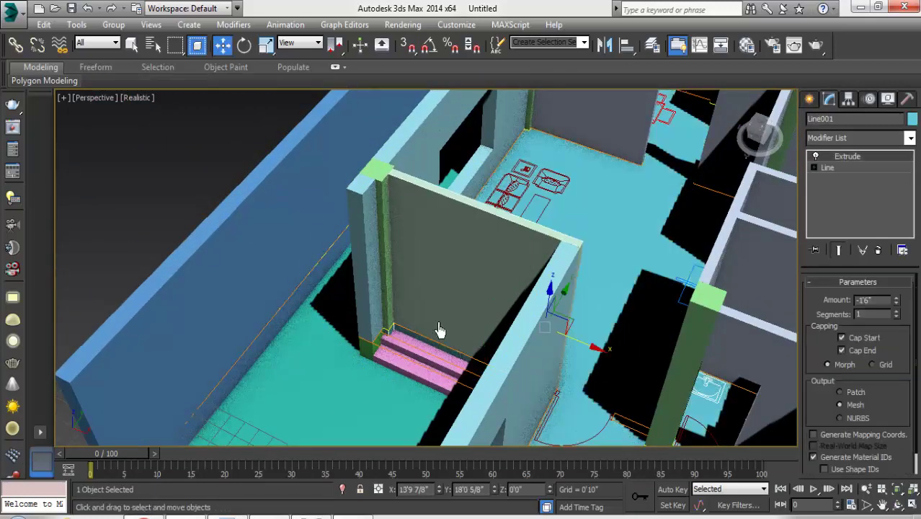
{"action": "right_click", "coordinate": [490, 297]}
{"action": "left_click", "coordinate": [421, 281]}
{"action": "mouse_move", "coordinate": [422, 281]}
{"action": "middle_mouse_down", "text": "alt"}
{"action": "mouse_move", "coordinate": [449, 201]}
{"action": "mouse_move", "coordinate": [432, 310]}
{"action": "middle_mouse_up", "text": "alt"}
{"action": "left_click", "coordinate": [438, 323]}
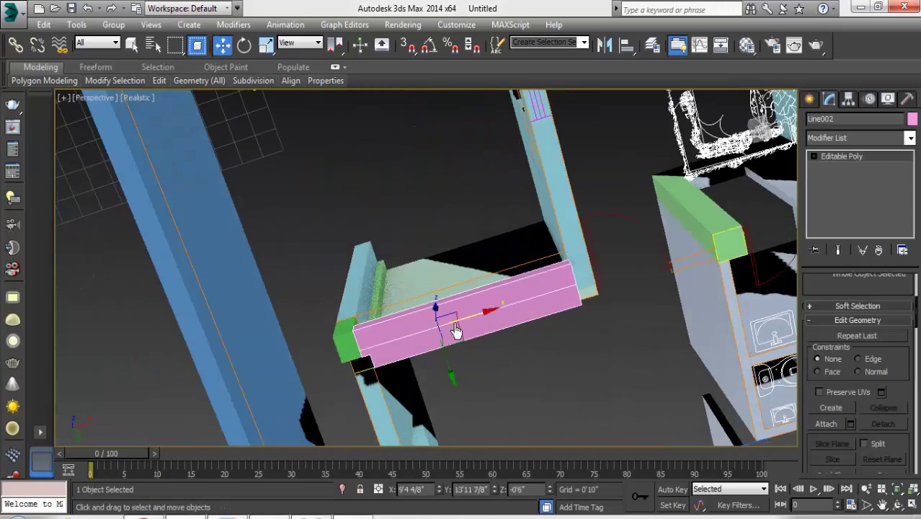
{"action": "right_click", "coordinate": [452, 311]}
{"action": "left_click", "coordinate": [504, 260]}
Toggle the wall's Polygon mode, orbit out to the whole floor, and list the Create categories.
{"action": "key", "text": "4"}
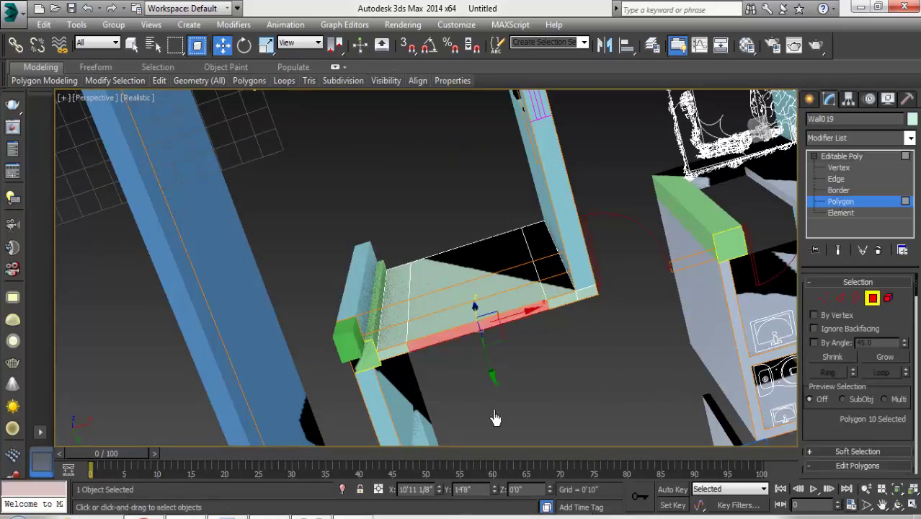
{"action": "left_click", "coordinate": [898, 507]}
{"action": "scroll", "coordinate": [461, 339], "scroll_direction": "down", "scroll_amount": 5}
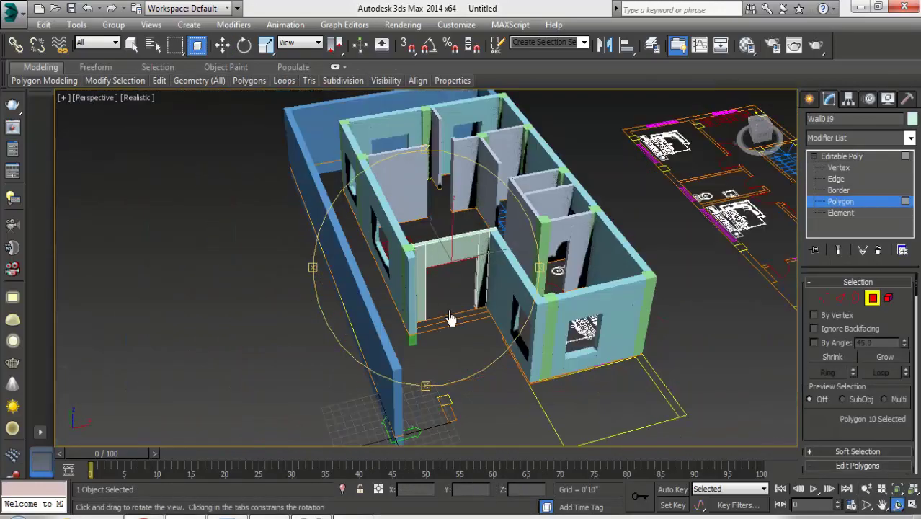
{"action": "left_click_drag", "start_coordinate": [441, 319], "coordinate": [443, 320]}
{"action": "scroll", "coordinate": [443, 321], "scroll_direction": "up", "scroll_amount": 5}
{"action": "key", "text": "4"}
{"action": "left_click", "coordinate": [810, 99]}
{"action": "left_click", "coordinate": [860, 141]}
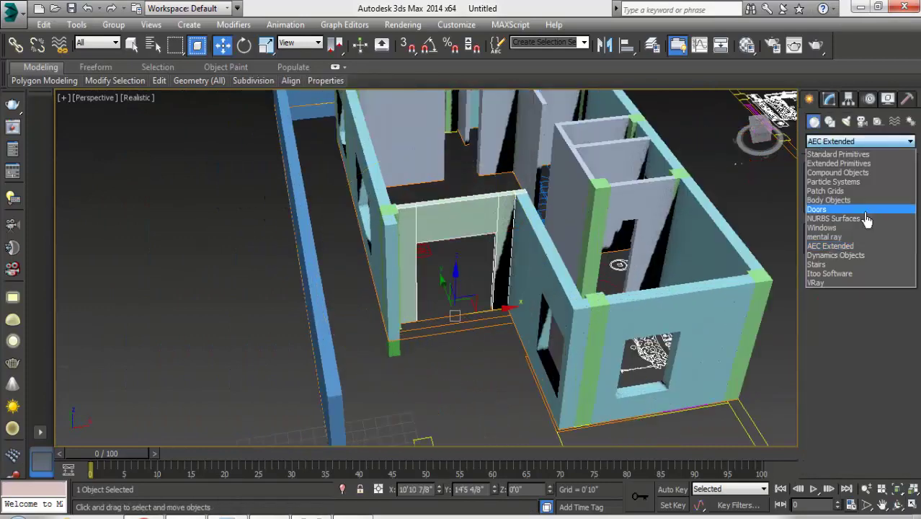
Place a full-height sliding door in the wide front doorway.
{"action": "left_click", "coordinate": [817, 209]}
{"action": "left_click", "coordinate": [885, 189]}
{"action": "scroll", "coordinate": [461, 238], "scroll_direction": "up", "scroll_amount": 3}
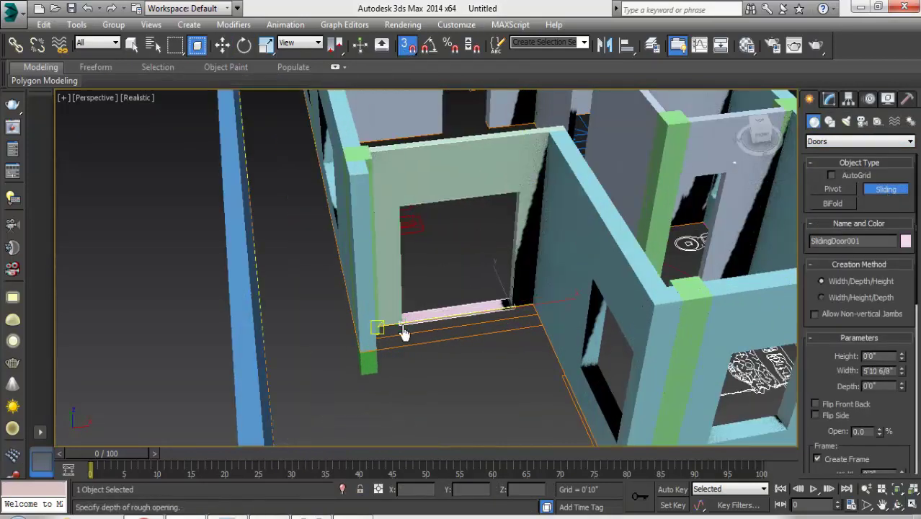
{"action": "left_click", "coordinate": [404, 332]}
{"action": "scroll", "coordinate": [411, 326], "scroll_direction": "up", "scroll_amount": 2}
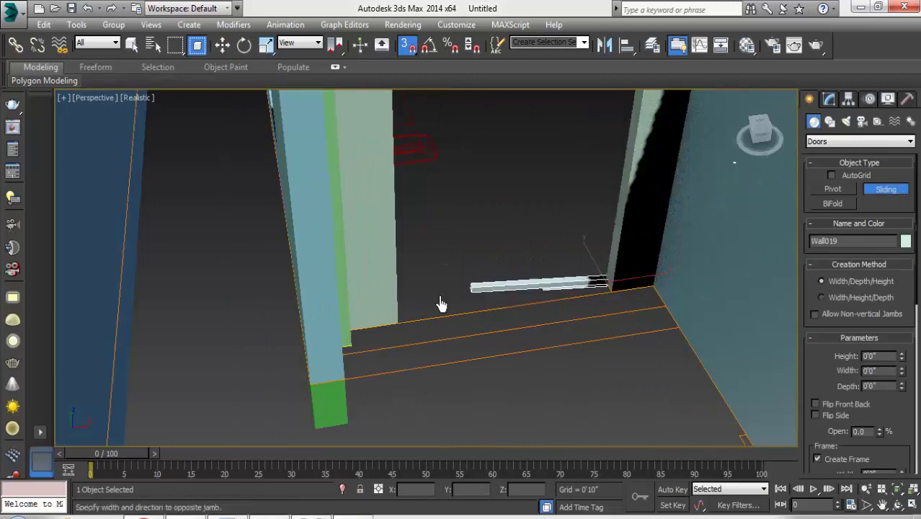
{"action": "left_click", "coordinate": [406, 327]}
{"action": "scroll", "coordinate": [407, 212], "scroll_direction": "down", "scroll_amount": 3}
{"action": "scroll", "coordinate": [411, 261], "scroll_direction": "down", "scroll_amount": 2}
{"action": "scroll", "coordinate": [549, 322], "scroll_direction": "down", "scroll_amount": 2}
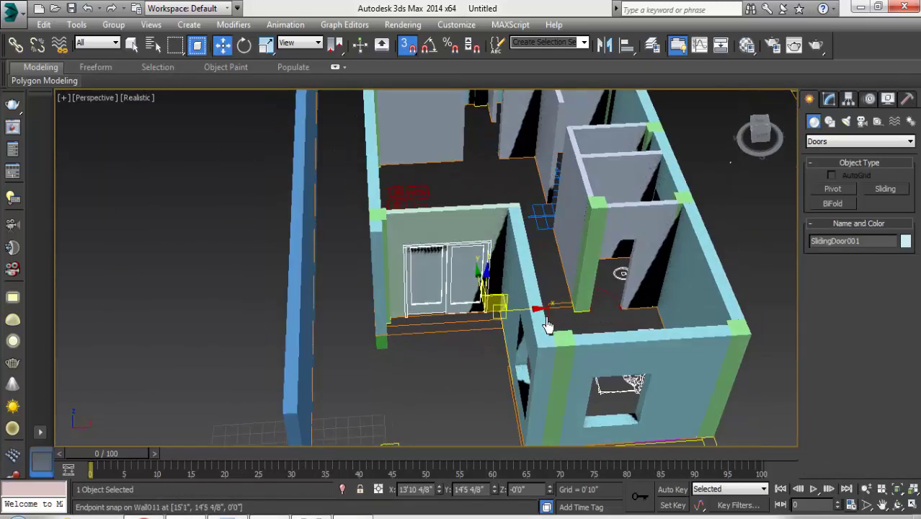
{"action": "right_click", "coordinate": [747, 203]}
{"action": "left_click", "coordinate": [754, 195]}
Create two pivot doors, PivotDoor001 and PivotDoor002, in the inner doorways.
{"action": "scroll", "coordinate": [618, 319], "scroll_direction": "up", "scroll_amount": 3}
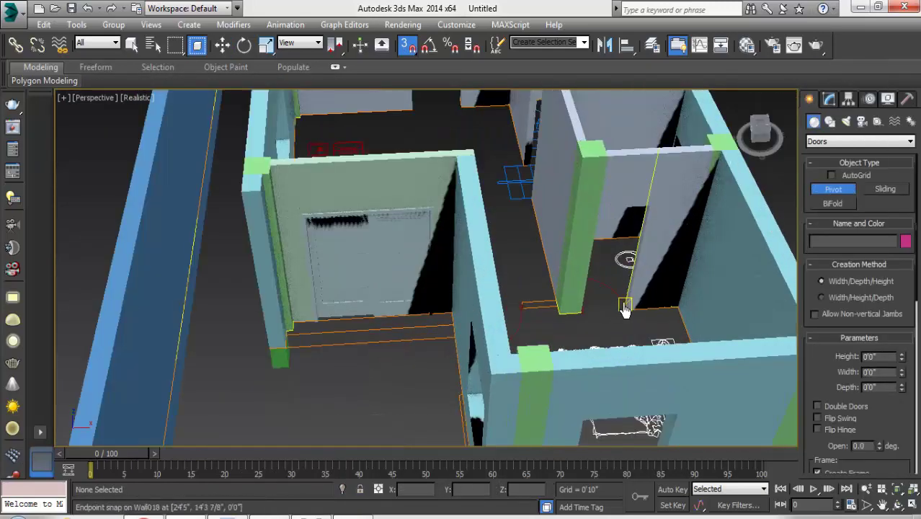
{"action": "right_click", "coordinate": [603, 211]}
{"action": "scroll", "coordinate": [627, 323], "scroll_direction": "up", "scroll_amount": 2}
{"action": "scroll", "coordinate": [634, 322], "scroll_direction": "up", "scroll_amount": 2}
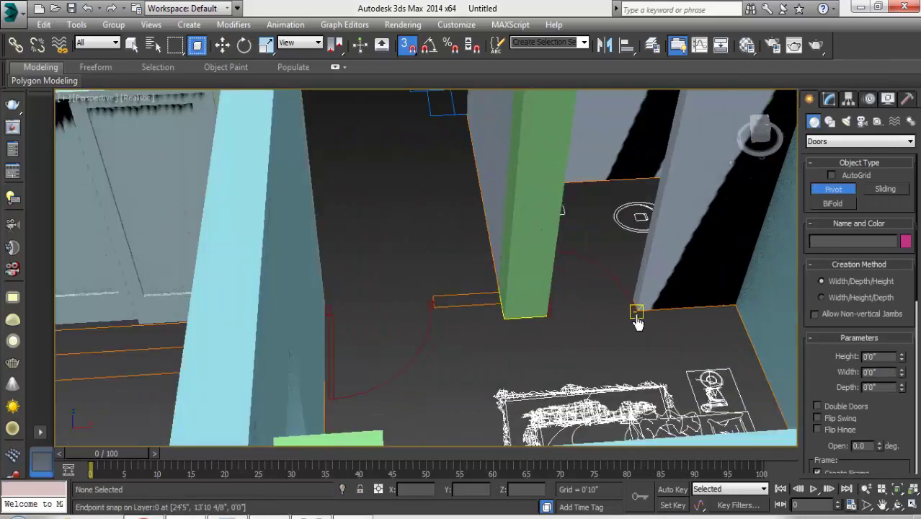
{"action": "scroll", "coordinate": [582, 216], "scroll_direction": "down", "scroll_amount": 2}
{"action": "left_click", "coordinate": [581, 164]}
{"action": "right_click", "coordinate": [505, 288]}
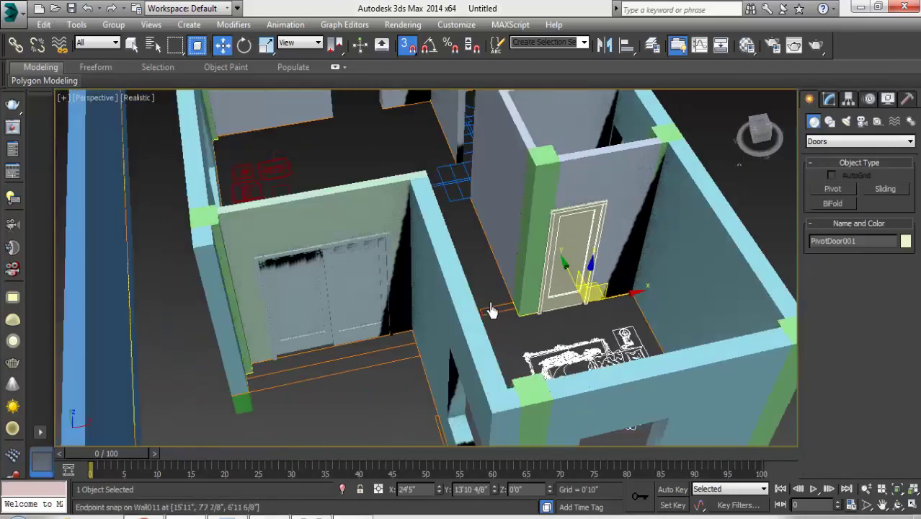
{"action": "scroll", "coordinate": [524, 294], "scroll_direction": "down", "scroll_amount": 3}
{"action": "scroll", "coordinate": [592, 322], "scroll_direction": "up", "scroll_amount": 3}
{"action": "scroll", "coordinate": [469, 363], "scroll_direction": "up", "scroll_amount": 4}
{"action": "left_click", "coordinate": [470, 363]}
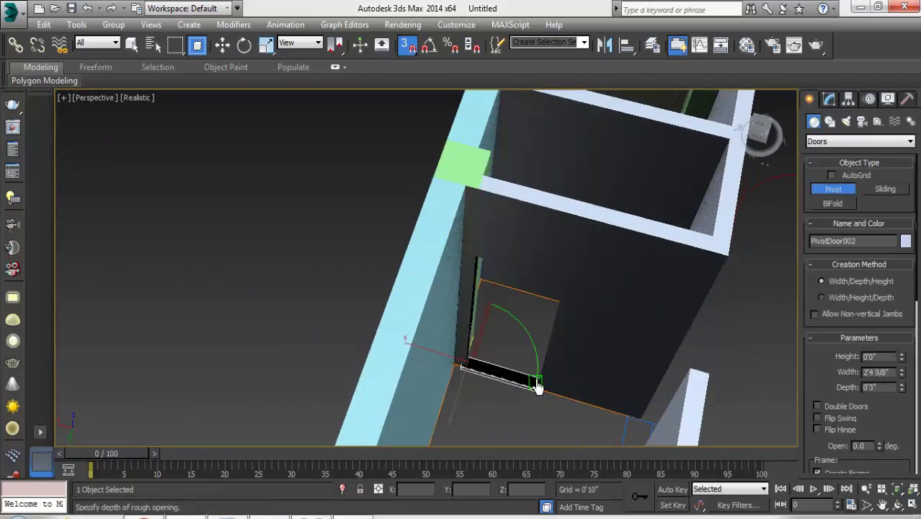
{"action": "key", "text": "w"}
Open the first pivot door to 24 degrees as a single door with swing and hinge flipped.
{"action": "scroll", "coordinate": [448, 361], "scroll_direction": "down", "scroll_amount": 4}
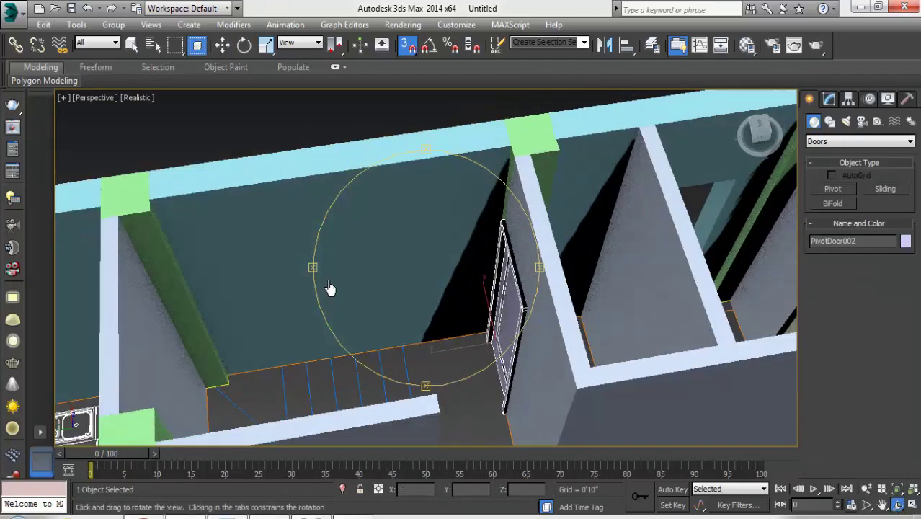
{"action": "mouse_move", "coordinate": [329, 288]}
{"action": "middle_mouse_down", "text": "alt"}
{"action": "mouse_move", "coordinate": [423, 304]}
{"action": "mouse_move", "coordinate": [432, 274]}
{"action": "middle_mouse_up", "text": "alt"}
{"action": "scroll", "coordinate": [469, 363], "scroll_direction": "up", "scroll_amount": 4}
{"action": "left_click", "coordinate": [469, 353]}
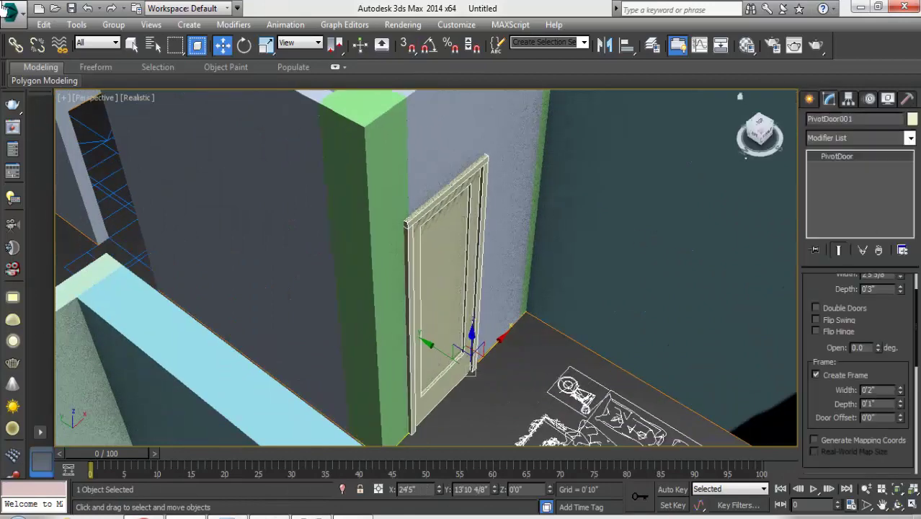
{"action": "left_click_drag", "start_coordinate": [878, 348], "coordinate": [880, 321]}
{"action": "left_click", "coordinate": [815, 308]}
{"action": "left_click", "coordinate": [831, 309]}
{"action": "left_click", "coordinate": [831, 320]}
{"action": "left_click", "coordinate": [830, 331]}
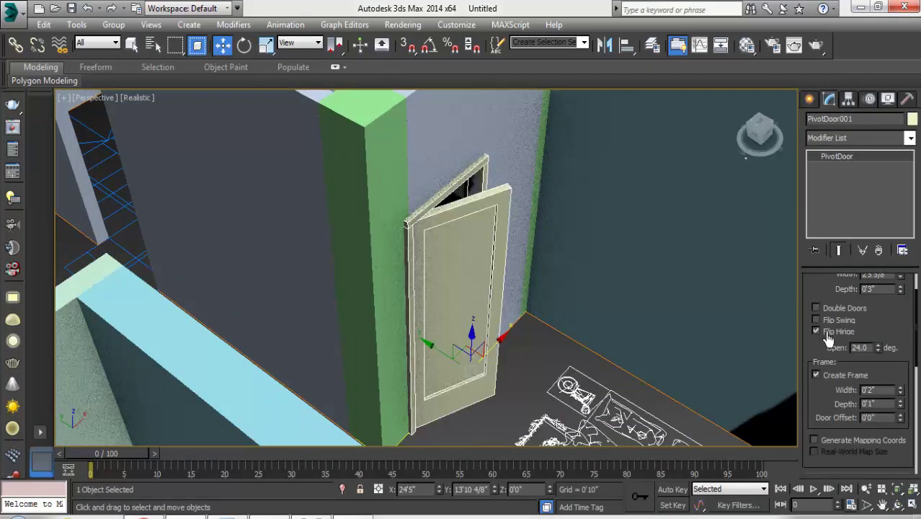
Select the second pivot door and orbit out to view the whole apartment.
{"action": "scroll", "coordinate": [427, 305], "scroll_direction": "down", "scroll_amount": 5}
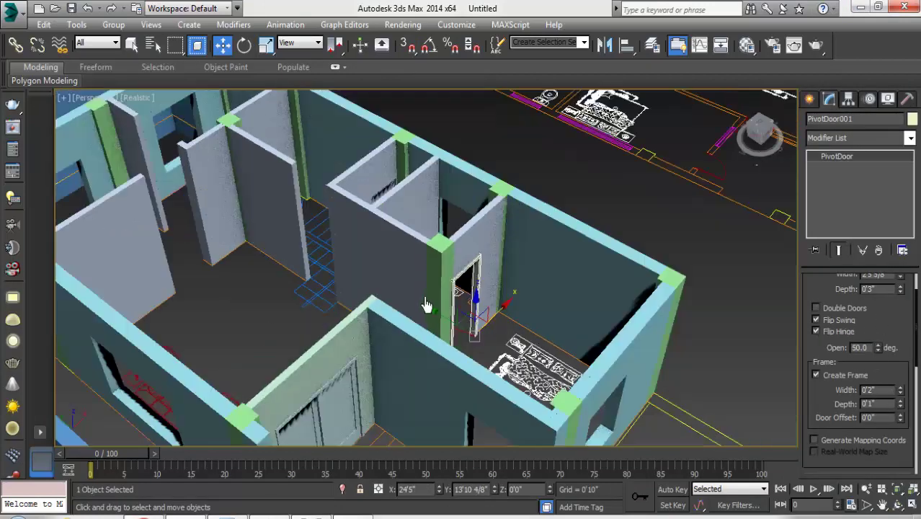
{"action": "middle_click_drag", "start_coordinate": [427, 305], "coordinate": [449, 268], "text": "alt"}
{"action": "left_click", "coordinate": [441, 326]}
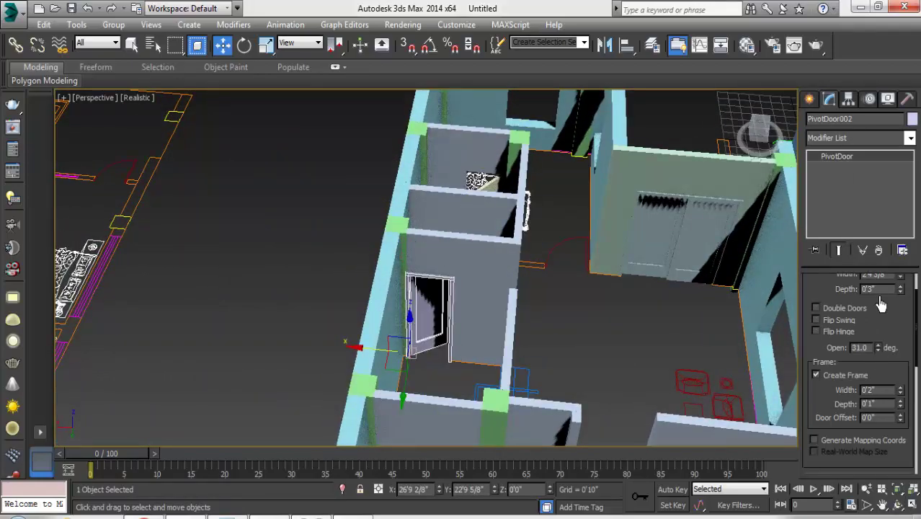
{"action": "left_click", "coordinate": [897, 504]}
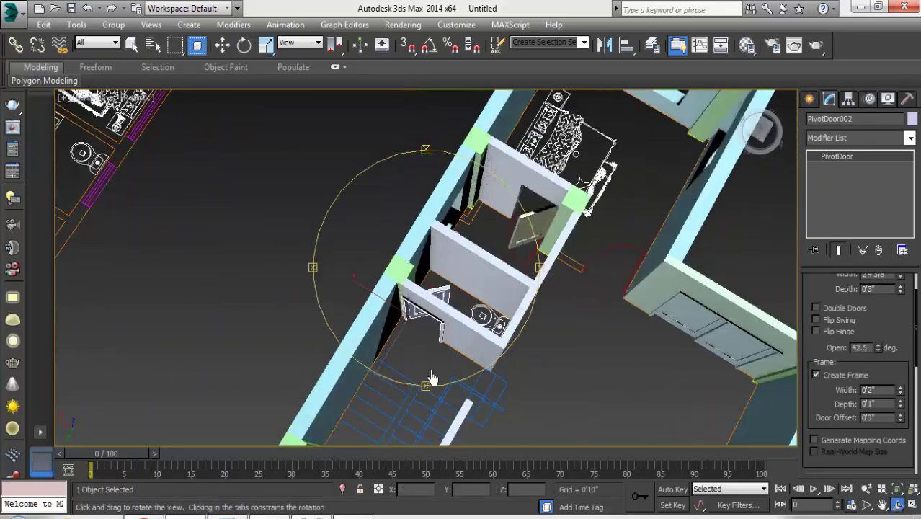
{"action": "left_click_drag", "start_coordinate": [404, 346], "coordinate": [428, 324]}
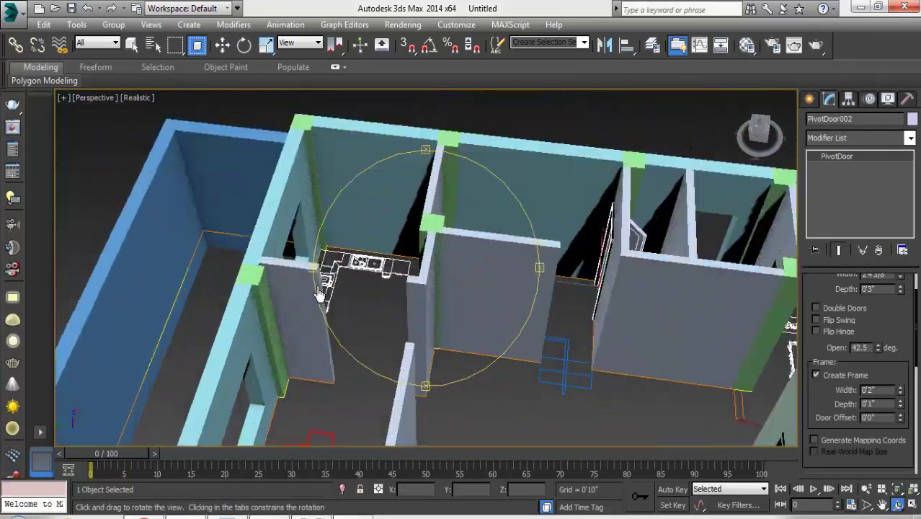
{"action": "scroll", "coordinate": [427, 324], "scroll_direction": "up", "scroll_amount": 5}
{"action": "left_click", "coordinate": [810, 98]}
Start a 10-foot AEC Extended wall with snapping on, from the existing wall end by the kitchen.
{"action": "left_click", "coordinate": [858, 141]}
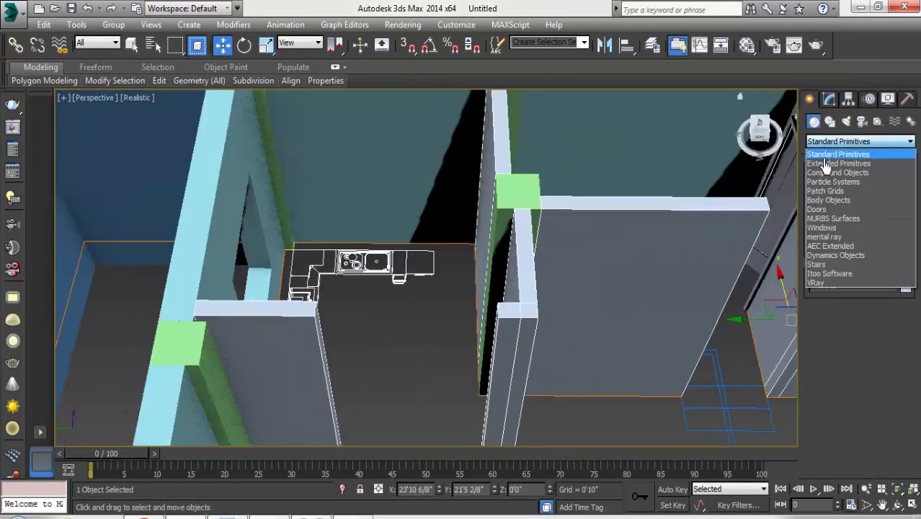
{"action": "left_click", "coordinate": [836, 236]}
{"action": "left_click", "coordinate": [834, 204]}
{"action": "middle_click_drag", "start_coordinate": [493, 268], "coordinate": [364, 338], "text": "alt"}
{"action": "key", "text": "s"}
{"action": "scroll", "coordinate": [363, 339], "scroll_direction": "up", "scroll_amount": 3}
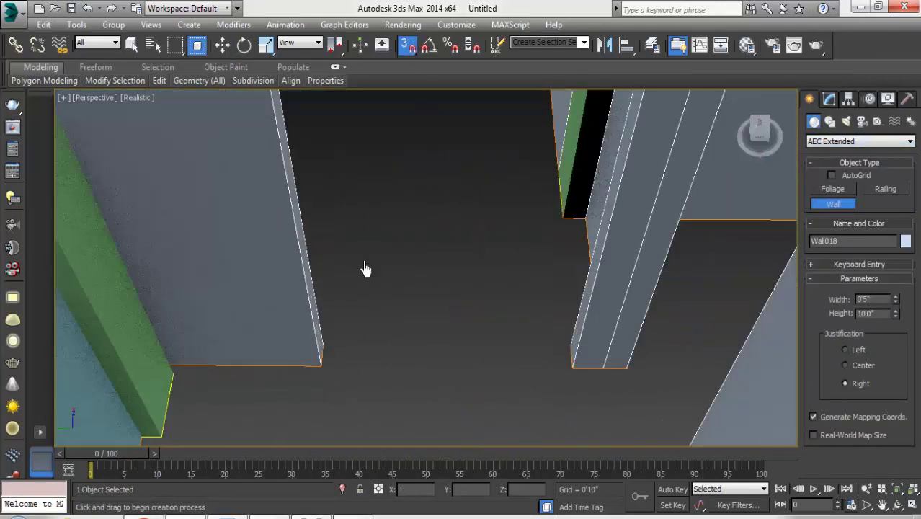
{"action": "left_click", "coordinate": [454, 379]}
{"action": "scroll", "coordinate": [354, 397], "scroll_direction": "down", "scroll_amount": 3}
{"action": "scroll", "coordinate": [526, 422], "scroll_direction": "down", "scroll_amount": 2}
{"action": "scroll", "coordinate": [525, 422], "scroll_direction": "down", "scroll_amount": 3}
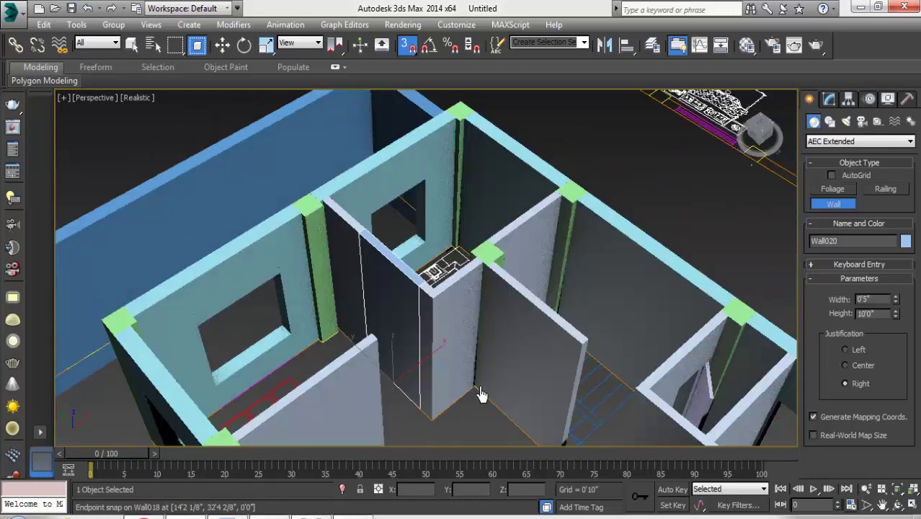
{"action": "scroll", "coordinate": [477, 387], "scroll_direction": "down", "scroll_amount": 3}
{"action": "scroll", "coordinate": [417, 329], "scroll_direction": "up", "scroll_amount": 6}
{"action": "scroll", "coordinate": [467, 294], "scroll_direction": "down", "scroll_amount": 5}
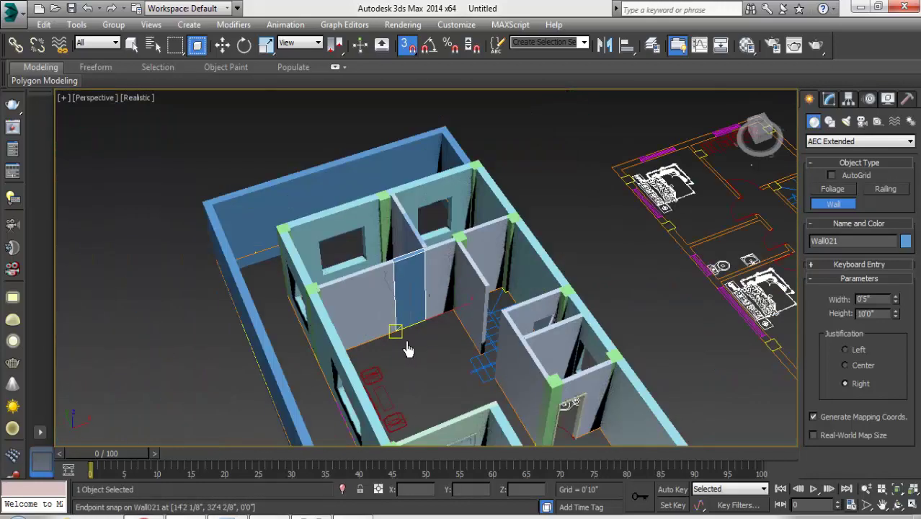
Fix the kitchen wall's corner at the snapped end, finish drawing, and view the room layout.
{"action": "mouse_move", "coordinate": [407, 350]}
{"action": "middle_mouse_down", "text": "alt"}
{"action": "mouse_move", "coordinate": [549, 351]}
{"action": "mouse_move", "coordinate": [614, 329]}
{"action": "middle_mouse_up", "text": "alt"}
{"action": "scroll", "coordinate": [415, 207], "scroll_direction": "up", "scroll_amount": 6}
{"action": "scroll", "coordinate": [416, 207], "scroll_direction": "up", "scroll_amount": 4}
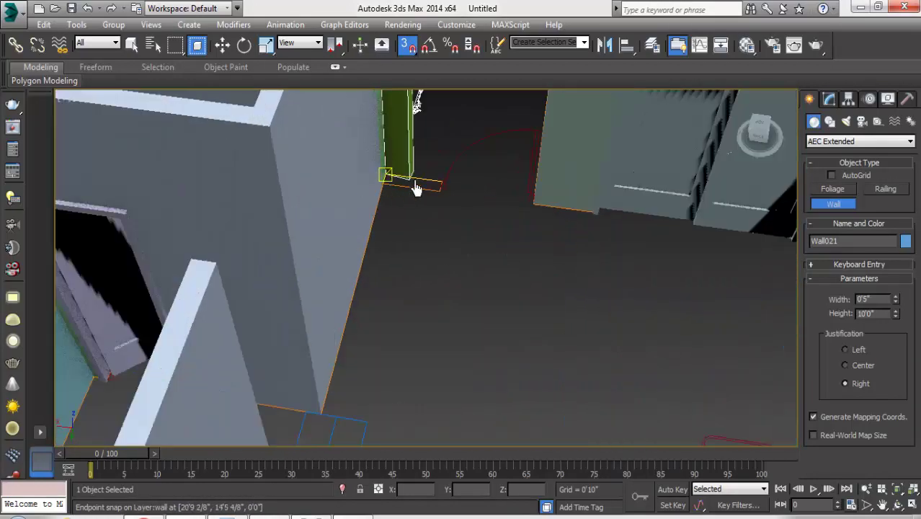
{"action": "scroll", "coordinate": [417, 190], "scroll_direction": "up", "scroll_amount": 2}
{"action": "left_click", "coordinate": [497, 197]}
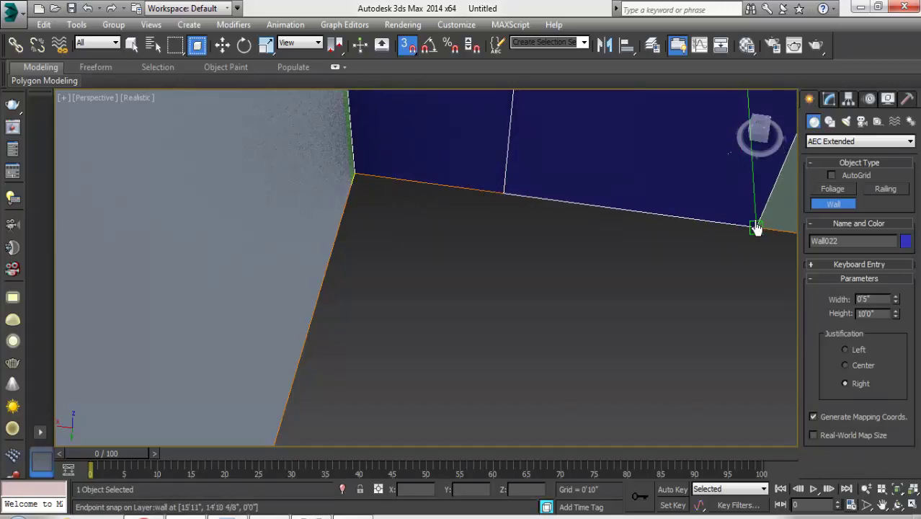
{"action": "right_click", "coordinate": [755, 229]}
{"action": "scroll", "coordinate": [467, 341], "scroll_direction": "down", "scroll_amount": 4}
{"action": "middle_click_drag", "start_coordinate": [467, 342], "coordinate": [333, 359], "text": "alt"}
{"action": "scroll", "coordinate": [394, 320], "scroll_direction": "down", "scroll_amount": 3}
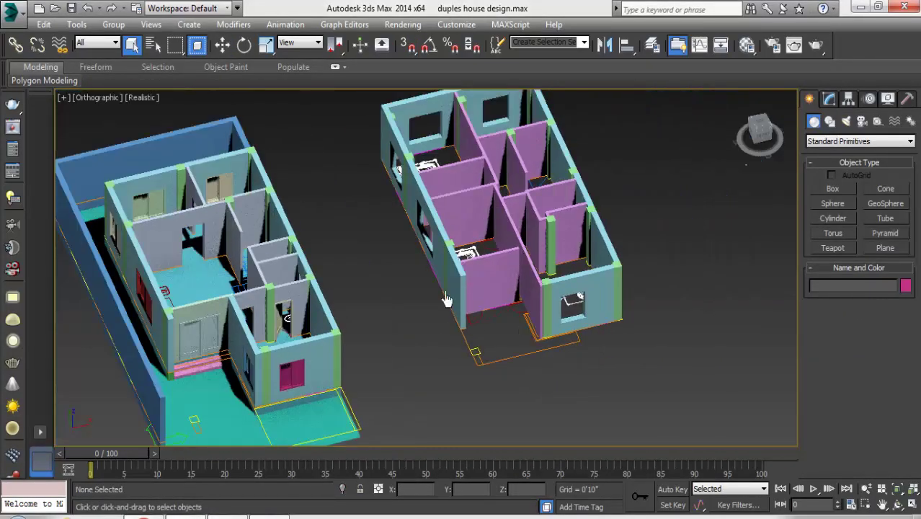
Orbit the view to show both the ground-floor house and the upper-floor block.
{"action": "scroll", "coordinate": [497, 339], "scroll_direction": "up", "scroll_amount": 3}
{"action": "scroll", "coordinate": [477, 341], "scroll_direction": "down", "scroll_amount": 3}
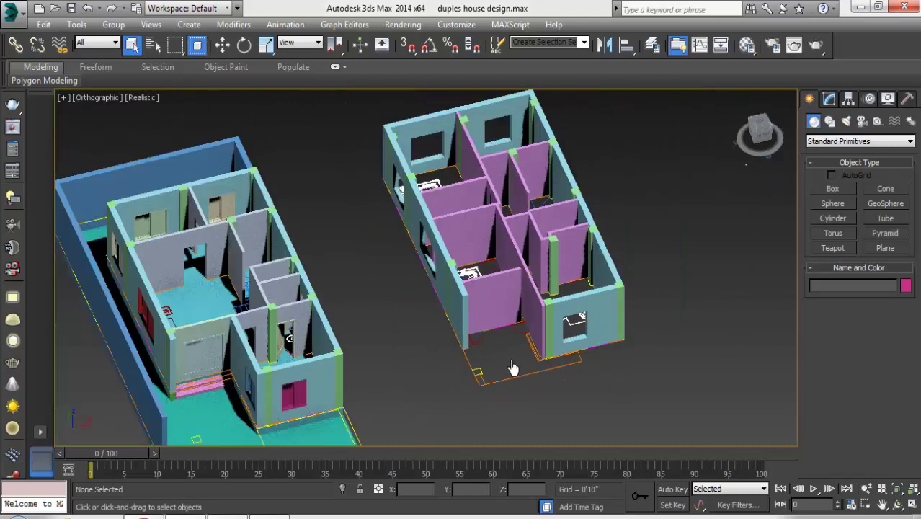
{"action": "scroll", "coordinate": [498, 367], "scroll_direction": "down", "scroll_amount": 2}
{"action": "scroll", "coordinate": [499, 322], "scroll_direction": "up", "scroll_amount": 4}
{"action": "scroll", "coordinate": [556, 311], "scroll_direction": "up", "scroll_amount": 3}
{"action": "scroll", "coordinate": [556, 312], "scroll_direction": "down", "scroll_amount": 2}
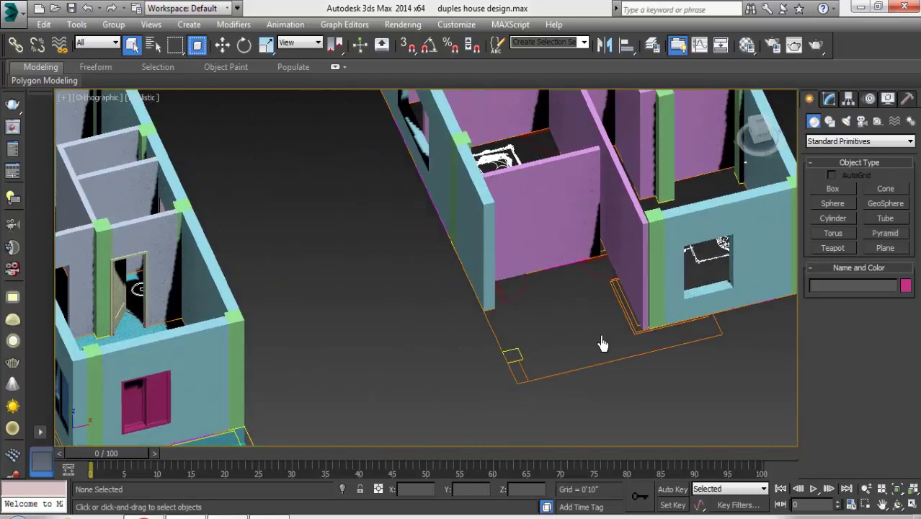
{"action": "scroll", "coordinate": [600, 344], "scroll_direction": "down", "scroll_amount": 3}
{"action": "key", "text": "ctrl+r"}
{"action": "mouse_move", "coordinate": [480, 266]}
{"action": "left_mouse_down"}
{"action": "mouse_move", "coordinate": [566, 270]}
{"action": "mouse_move", "coordinate": [425, 230]}
{"action": "left_mouse_up"}
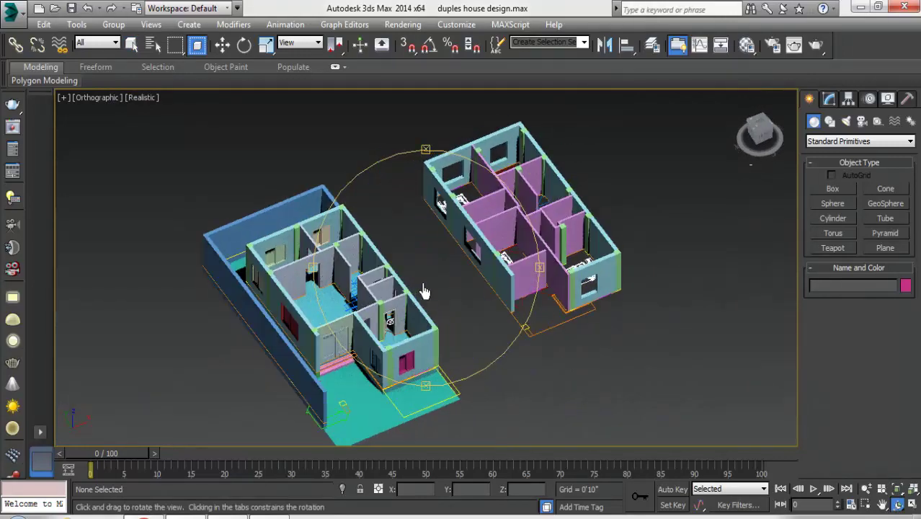
{"action": "right_click", "coordinate": [425, 230]}
Clone the seven ground-floor sliding windows as copies beside the upper-floor block.
{"action": "scroll", "coordinate": [311, 317], "scroll_direction": "up", "scroll_amount": 5}
{"action": "left_click", "coordinate": [311, 317]}
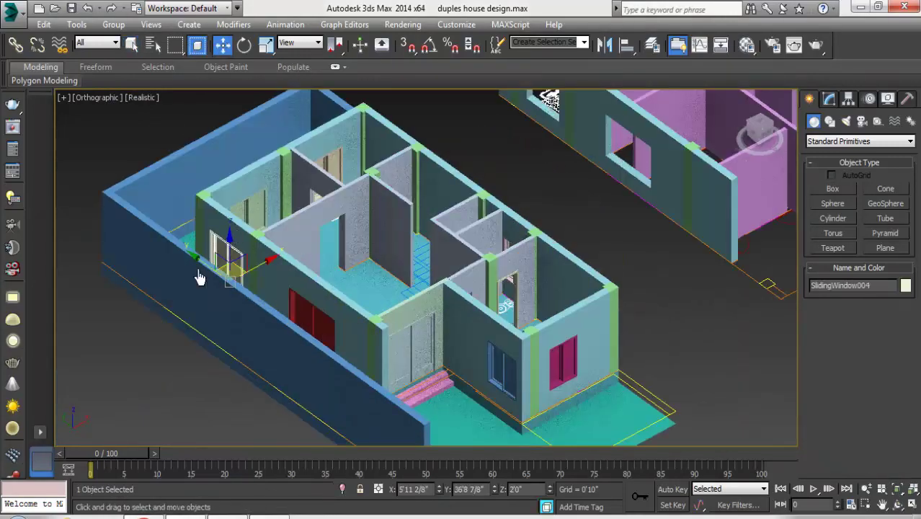
{"action": "scroll", "coordinate": [199, 277], "scroll_direction": "up", "scroll_amount": 3}
{"action": "left_click", "coordinate": [289, 187], "text": "ctrl"}
{"action": "scroll", "coordinate": [403, 288], "scroll_direction": "down", "scroll_amount": 3}
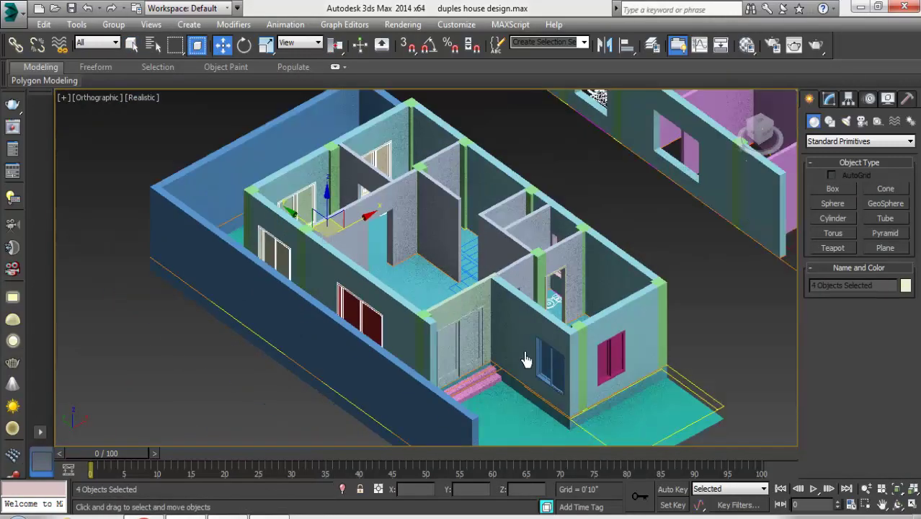
{"action": "scroll", "coordinate": [556, 248], "scroll_direction": "down", "scroll_amount": 3}
{"action": "left_click_drag", "start_coordinate": [338, 238], "coordinate": [728, 180], "text": "shift"}
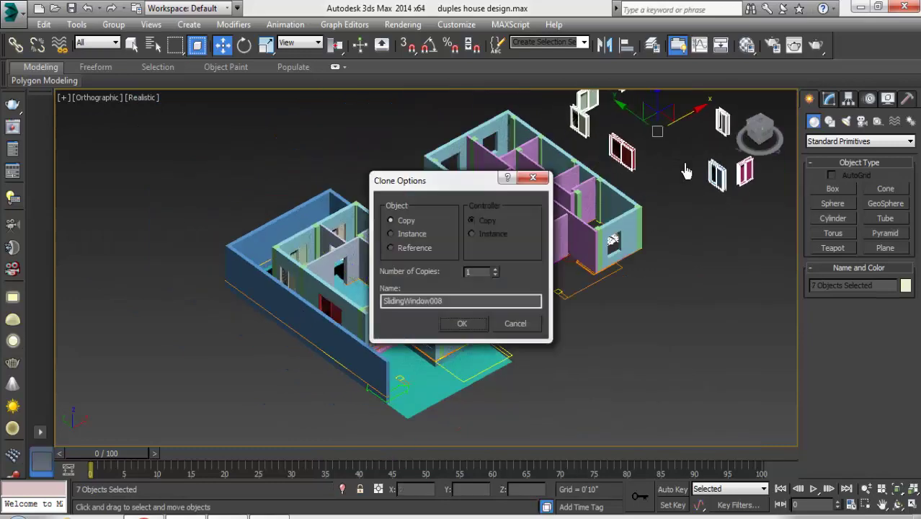
{"action": "left_click", "coordinate": [465, 322]}
{"action": "scroll", "coordinate": [496, 345], "scroll_direction": "up", "scroll_amount": 3}
{"action": "left_click", "coordinate": [516, 294]}
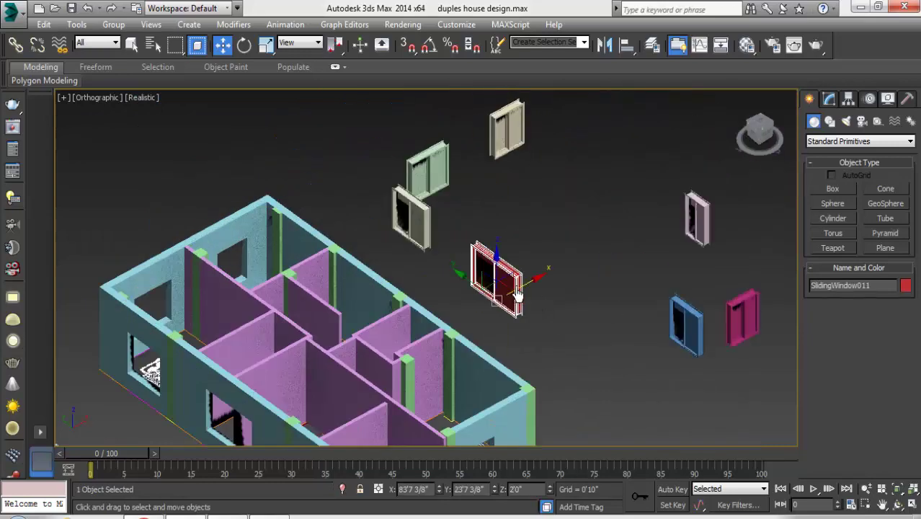
{"action": "right_click", "coordinate": [686, 329]}
Convert a copied window to Editable Poly and attach the other copied windows to it.
{"action": "left_click", "coordinate": [649, 453]}
{"action": "left_click", "coordinate": [826, 366]}
{"action": "left_click", "coordinate": [742, 317]}
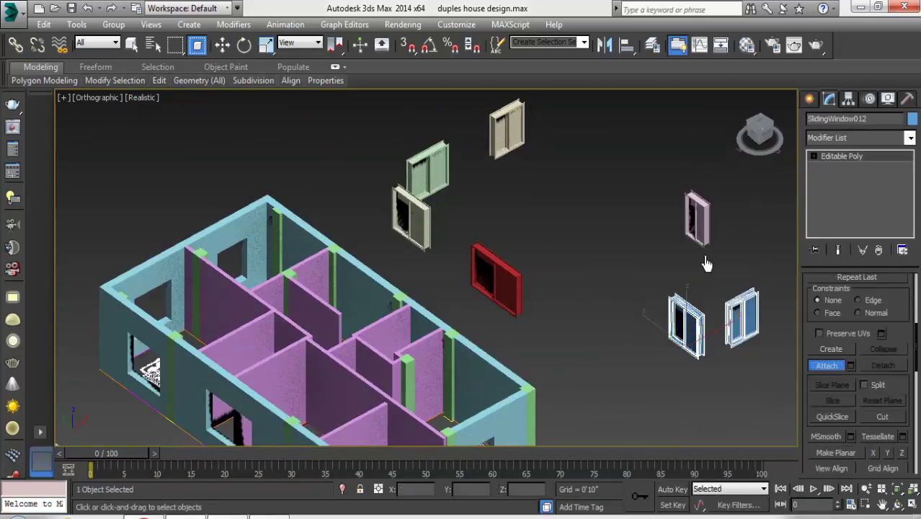
{"action": "left_click", "coordinate": [405, 229]}
{"action": "left_click", "coordinate": [495, 281]}
{"action": "scroll", "coordinate": [596, 288], "scroll_direction": "down", "scroll_amount": 2}
Move the combined window into an upper-floor wall opening.
{"action": "key", "text": "w"}
{"action": "scroll", "coordinate": [516, 395], "scroll_direction": "up", "scroll_amount": 5}
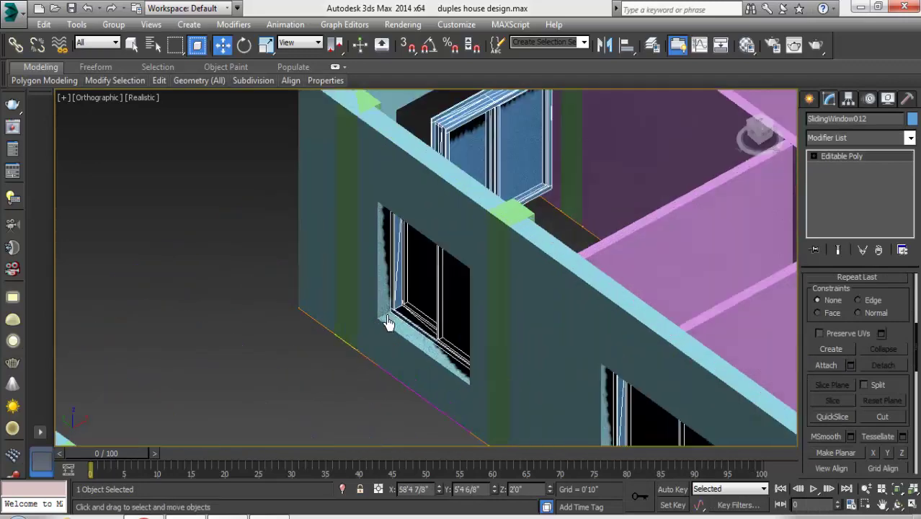
{"action": "scroll", "coordinate": [387, 319], "scroll_direction": "up", "scroll_amount": 3}
{"action": "mouse_move", "coordinate": [399, 319]}
{"action": "left_mouse_down"}
{"action": "mouse_move", "coordinate": [237, 382]}
{"action": "mouse_move", "coordinate": [370, 325]}
{"action": "left_mouse_up"}
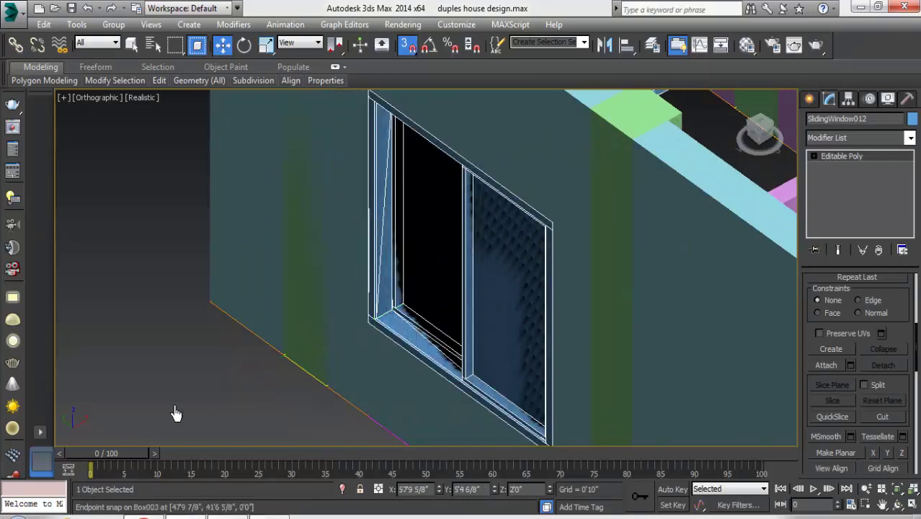
{"action": "left_click", "coordinate": [174, 411]}
{"action": "scroll", "coordinate": [277, 338], "scroll_direction": "down", "scroll_amount": 3}
{"action": "scroll", "coordinate": [278, 339], "scroll_direction": "down", "scroll_amount": 2}
Snap a single window element into the end wall's opening.
{"action": "left_click", "coordinate": [557, 324]}
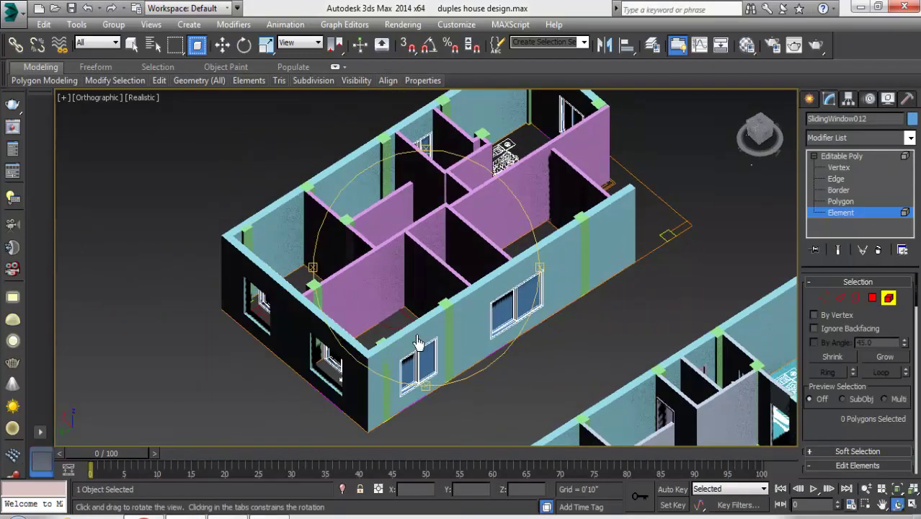
{"action": "left_click_drag", "start_coordinate": [502, 312], "coordinate": [438, 319]}
{"action": "key", "text": "w"}
{"action": "left_click", "coordinate": [287, 314]}
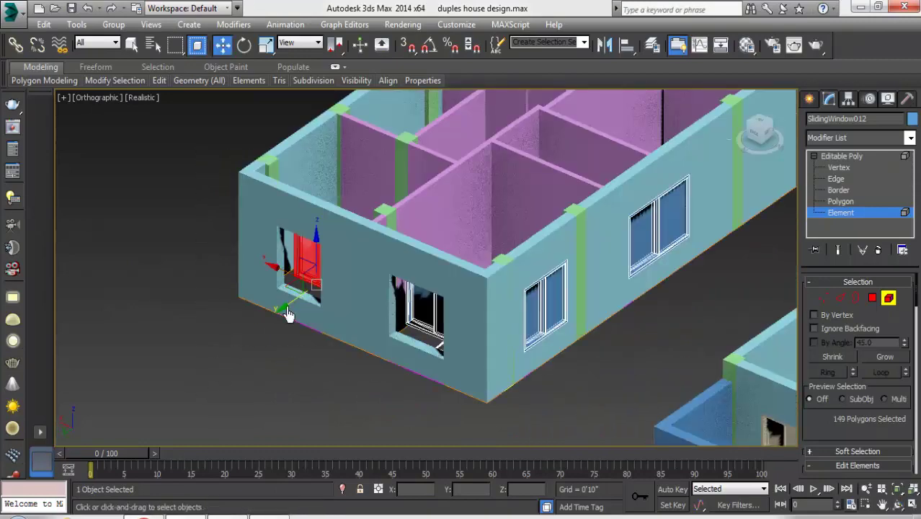
{"action": "scroll", "coordinate": [282, 330], "scroll_direction": "up", "scroll_amount": 5}
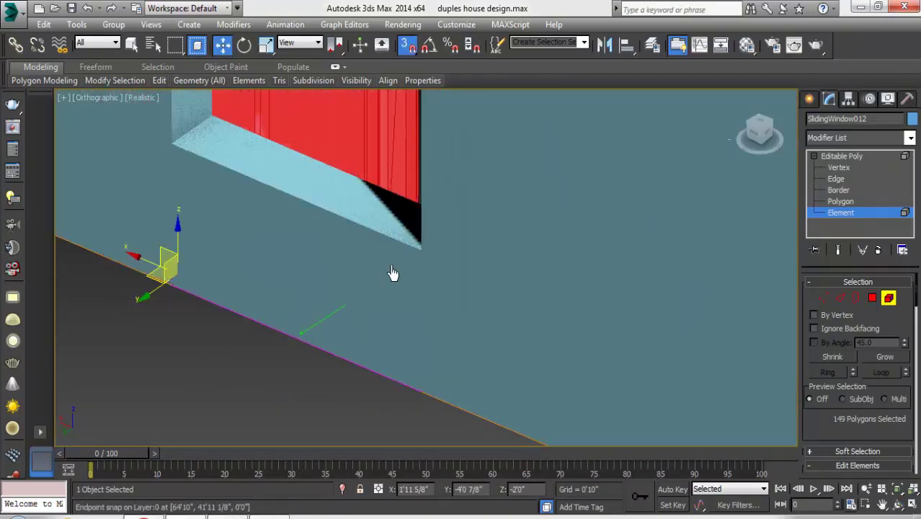
{"action": "left_click_drag", "start_coordinate": [301, 336], "coordinate": [422, 258]}
{"action": "scroll", "coordinate": [422, 257], "scroll_direction": "down", "scroll_amount": 5}
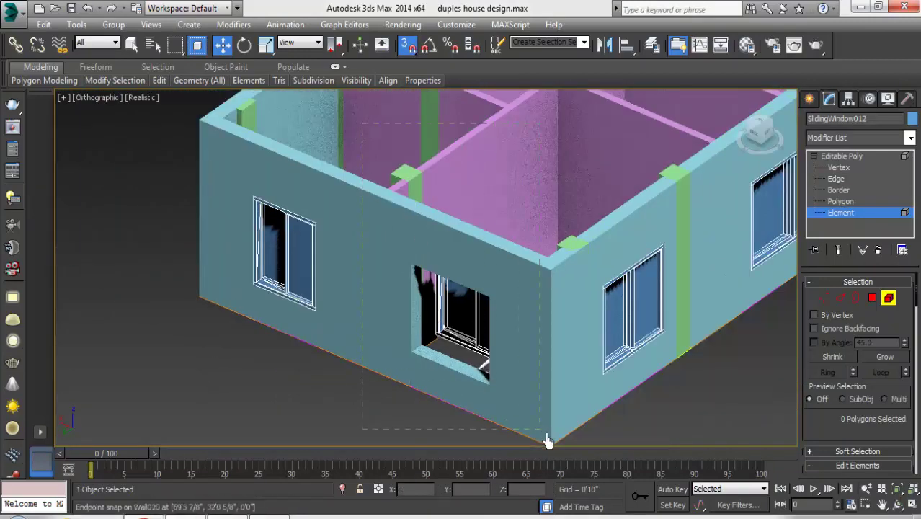
{"action": "left_click_drag", "start_coordinate": [450, 375], "coordinate": [397, 410]}
{"action": "scroll", "coordinate": [397, 409], "scroll_direction": "up", "scroll_amount": 5}
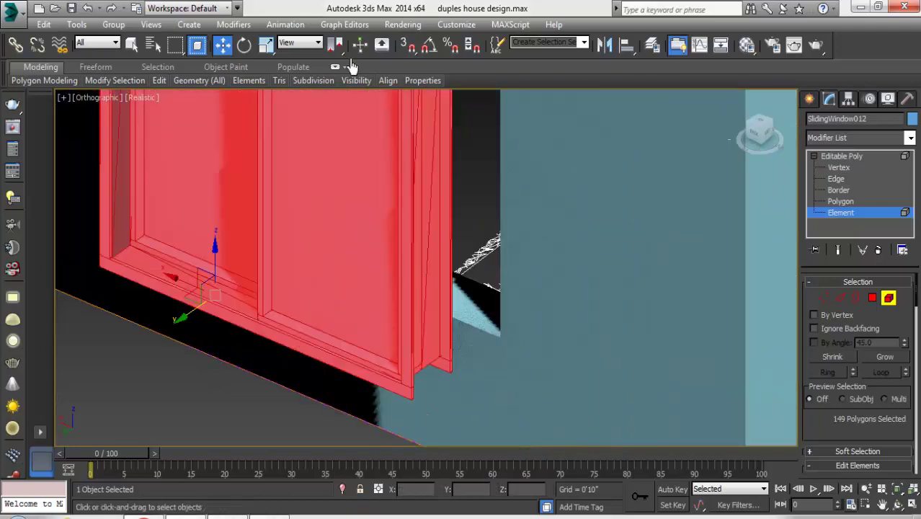
{"action": "scroll", "coordinate": [255, 341], "scroll_direction": "down", "scroll_amount": 5}
Clear the selection, orbit to see both blocks, and select an upper-block wall.
{"action": "left_click", "coordinate": [322, 366]}
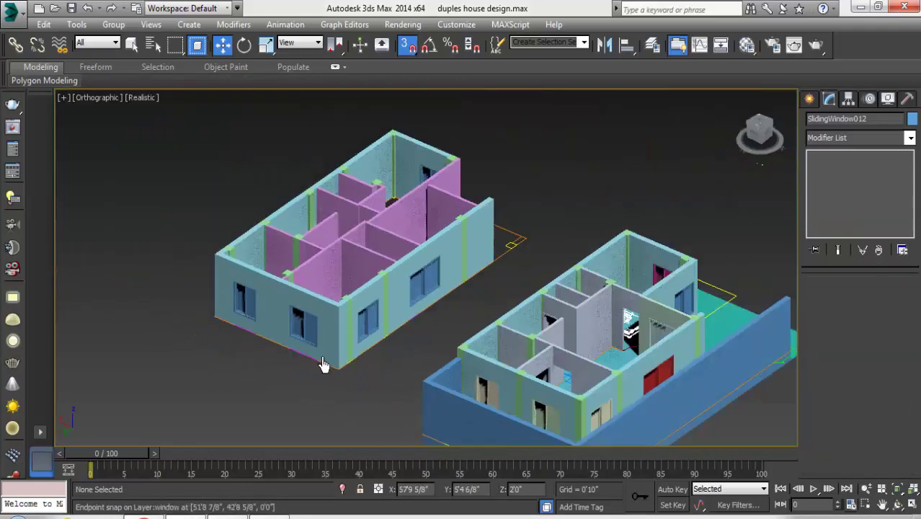
{"action": "mouse_move", "coordinate": [322, 366]}
{"action": "middle_mouse_down", "text": "alt"}
{"action": "mouse_move", "coordinate": [388, 358]}
{"action": "mouse_move", "coordinate": [313, 325]}
{"action": "mouse_move", "coordinate": [359, 302]}
{"action": "mouse_move", "coordinate": [506, 325]}
{"action": "mouse_move", "coordinate": [485, 305]}
{"action": "middle_mouse_up", "text": "alt"}
{"action": "scroll", "coordinate": [458, 266], "scroll_direction": "up", "scroll_amount": 3}
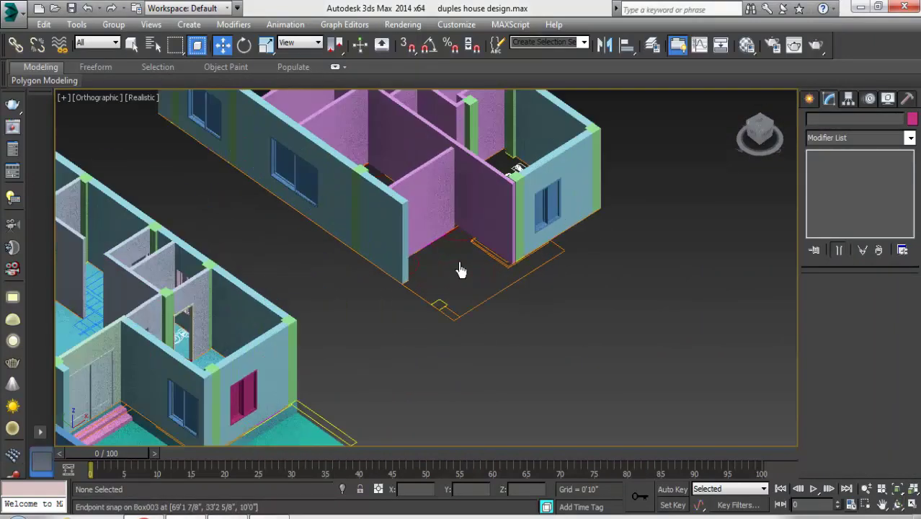
{"action": "left_click", "coordinate": [360, 298]}
{"action": "scroll", "coordinate": [360, 298], "scroll_direction": "up", "scroll_amount": 2}
Check the 7x15m reference house image, then return to 3ds Max with Standard Primitives shown.
{"action": "left_click", "coordinate": [809, 98]}
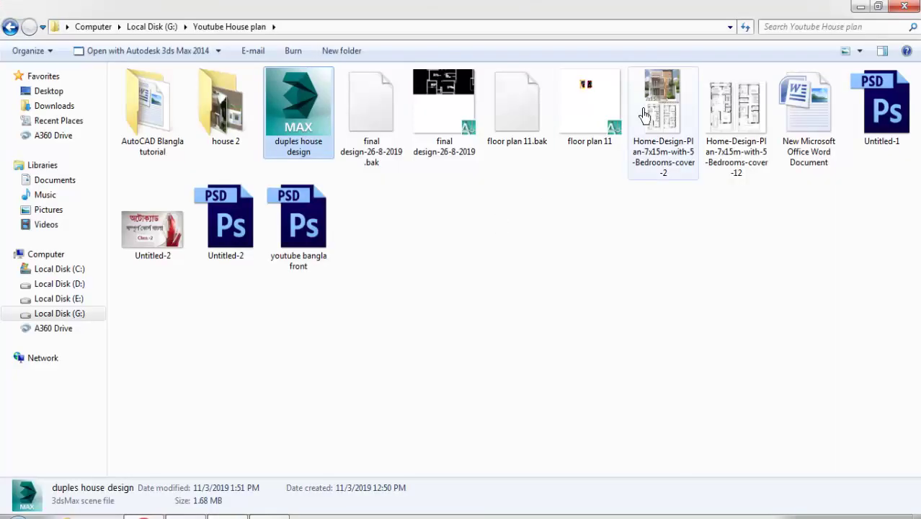
{"action": "double_click", "coordinate": [646, 112]}
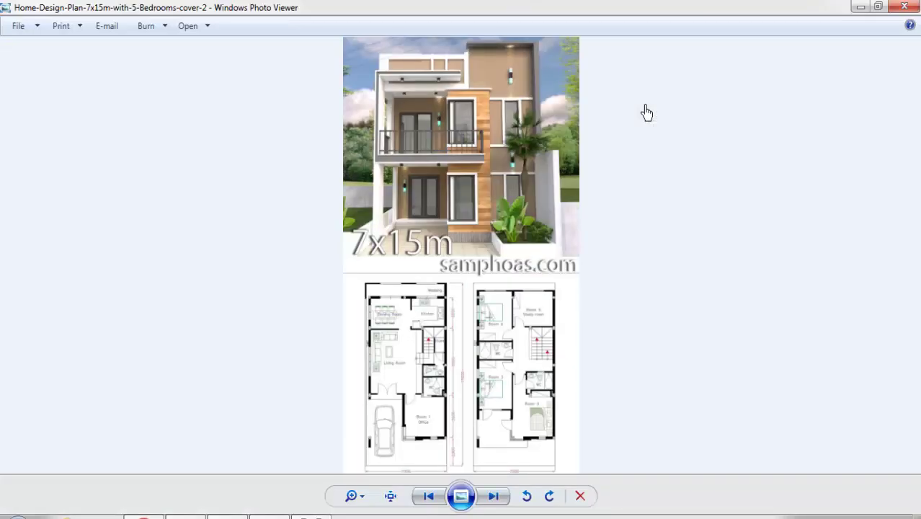
{"action": "left_click", "coordinate": [886, 16]}
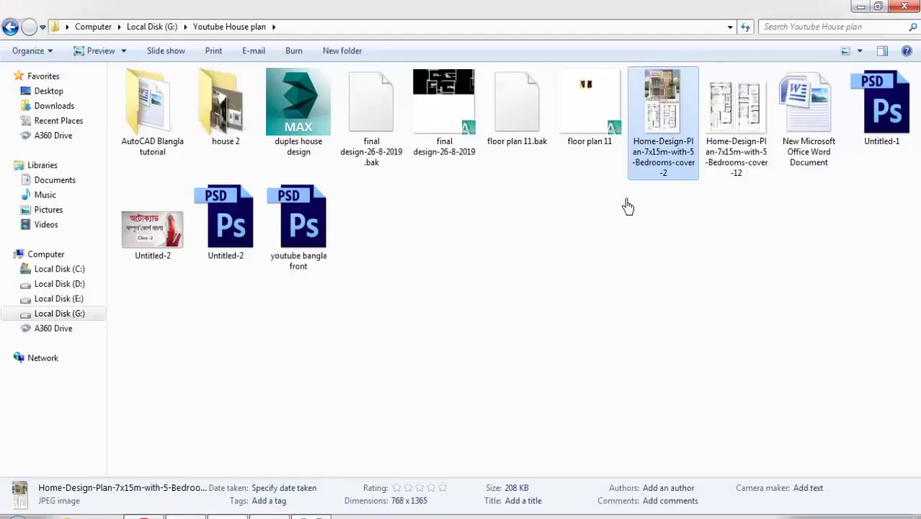
{"action": "key", "text": "alt+Tab"}
{"action": "scroll", "coordinate": [406, 331], "scroll_direction": "up", "scroll_amount": 3}
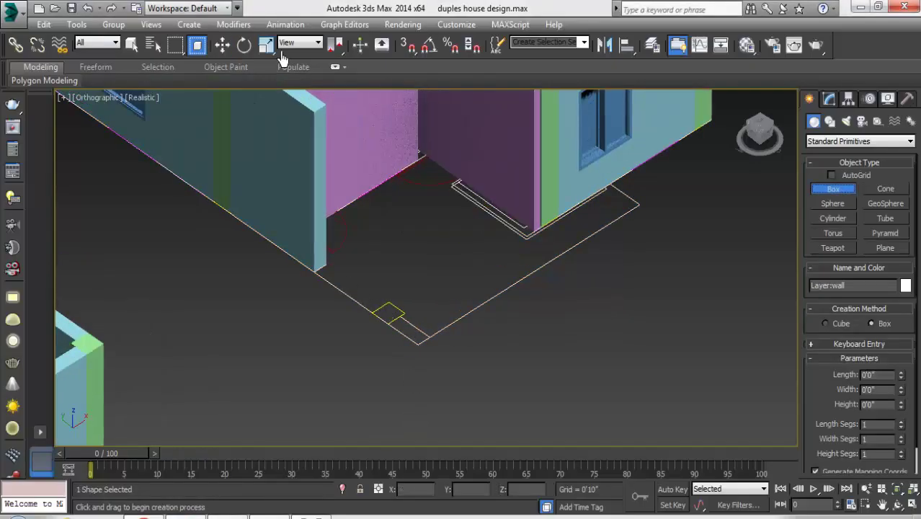
Create two 10'0"-tall Box columns at the upper-floor slab corner.
{"action": "left_click", "coordinate": [388, 237]}
{"action": "left_click", "coordinate": [829, 99]}
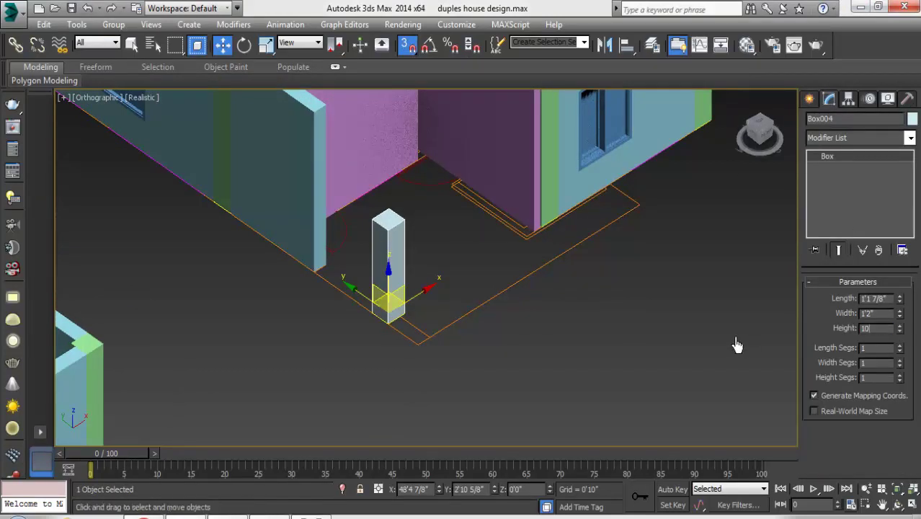
{"action": "scroll", "coordinate": [389, 317], "scroll_direction": "up", "scroll_amount": 2}
{"action": "key", "text": "semicolon"}
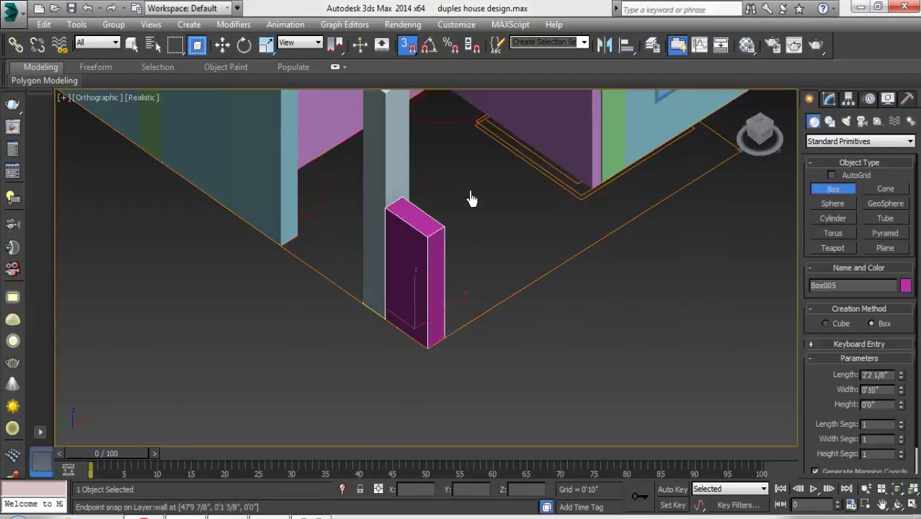
{"action": "left_click", "coordinate": [470, 195]}
{"action": "left_click", "coordinate": [828, 99]}
{"action": "scroll", "coordinate": [647, 289], "scroll_direction": "down", "scroll_amount": 2}
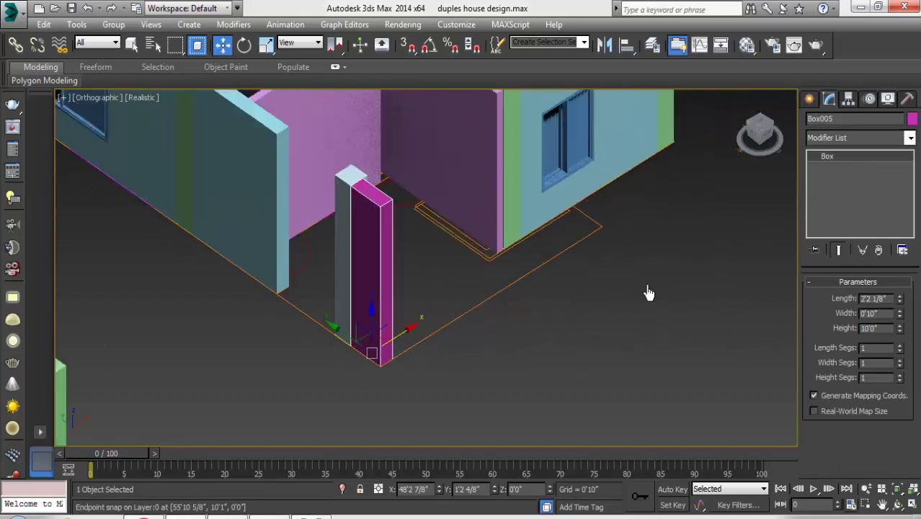
Trace lines along the slab edge and select both slab-edge lines for isolation.
{"action": "left_click", "coordinate": [809, 99]}
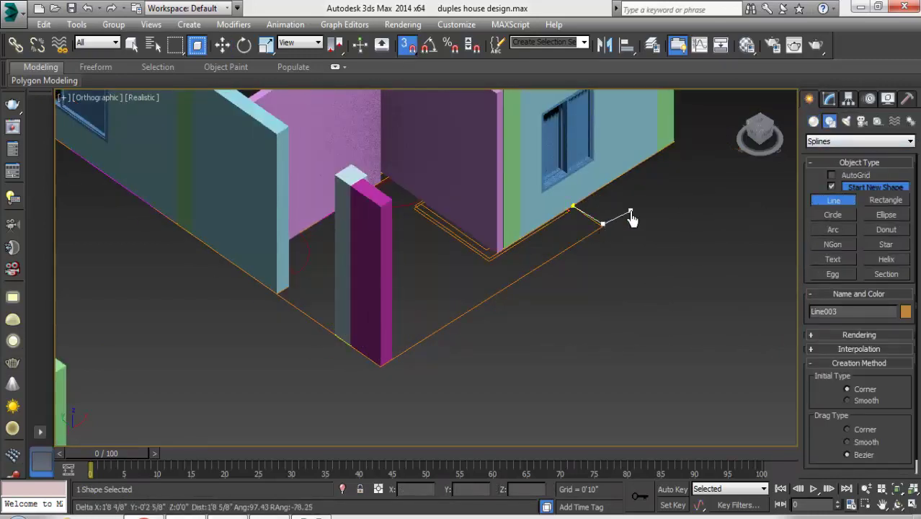
{"action": "scroll", "coordinate": [601, 227], "scroll_direction": "up", "scroll_amount": 2}
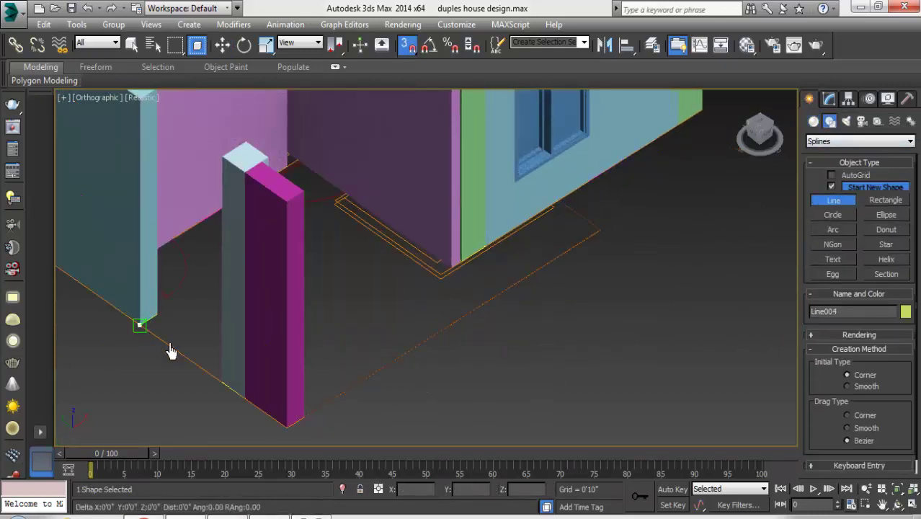
{"action": "left_click", "coordinate": [829, 98]}
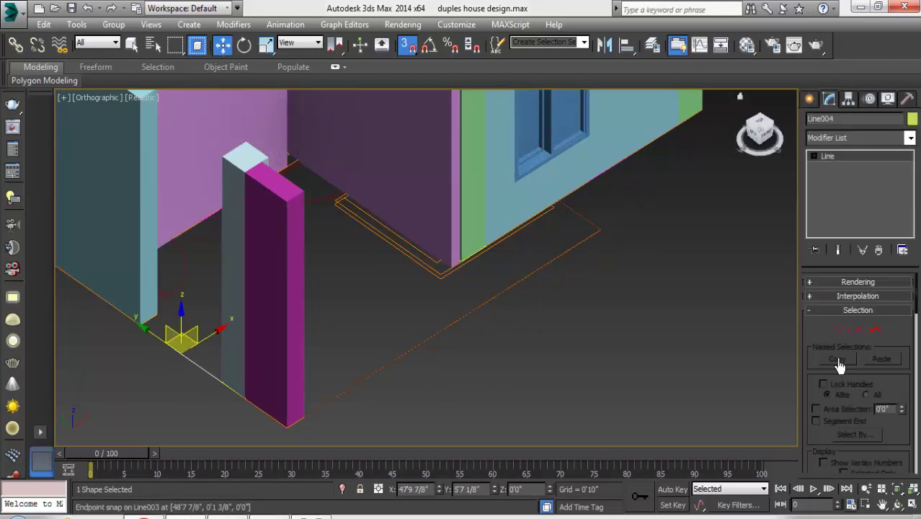
{"action": "scroll", "coordinate": [835, 391], "scroll_direction": "down", "scroll_amount": 3}
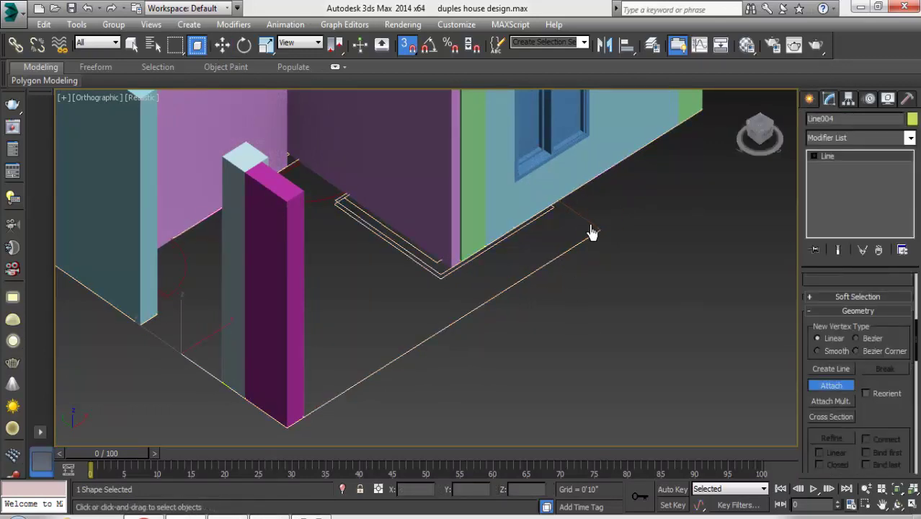
{"action": "left_click", "coordinate": [513, 296]}
{"action": "left_click", "coordinate": [183, 358], "text": "ctrl"}
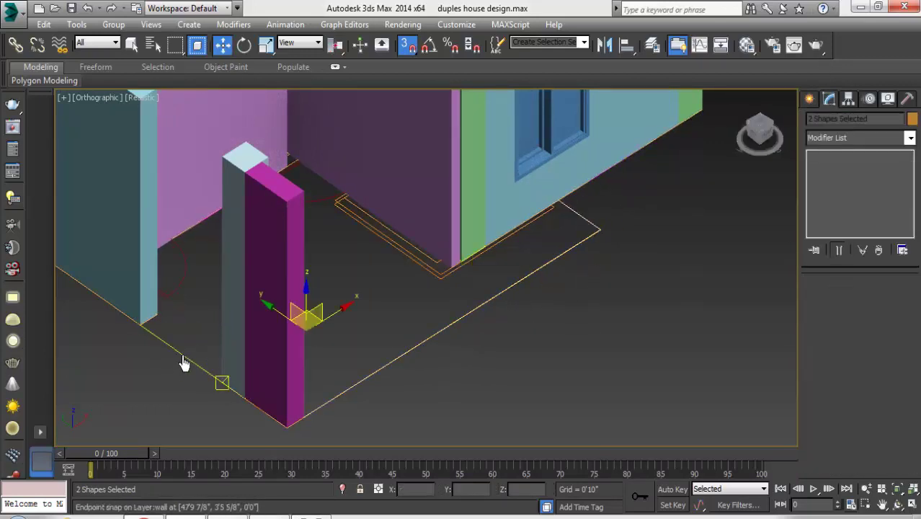
{"action": "left_click", "coordinate": [509, 296]}
{"action": "right_click", "coordinate": [511, 294]}
Isolate the edge lines and build an AEC Extended Railing along the edge line.
{"action": "left_click", "coordinate": [555, 223]}
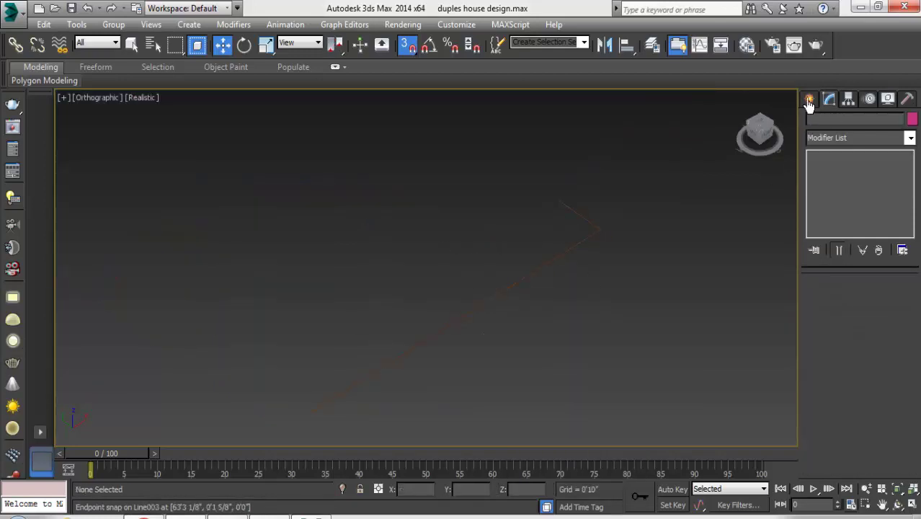
{"action": "left_click", "coordinate": [809, 99]}
{"action": "left_click", "coordinate": [817, 141]}
{"action": "left_click", "coordinate": [893, 244]}
{"action": "left_click", "coordinate": [885, 188]}
{"action": "left_click", "coordinate": [858, 280]}
{"action": "left_click", "coordinate": [580, 242]}
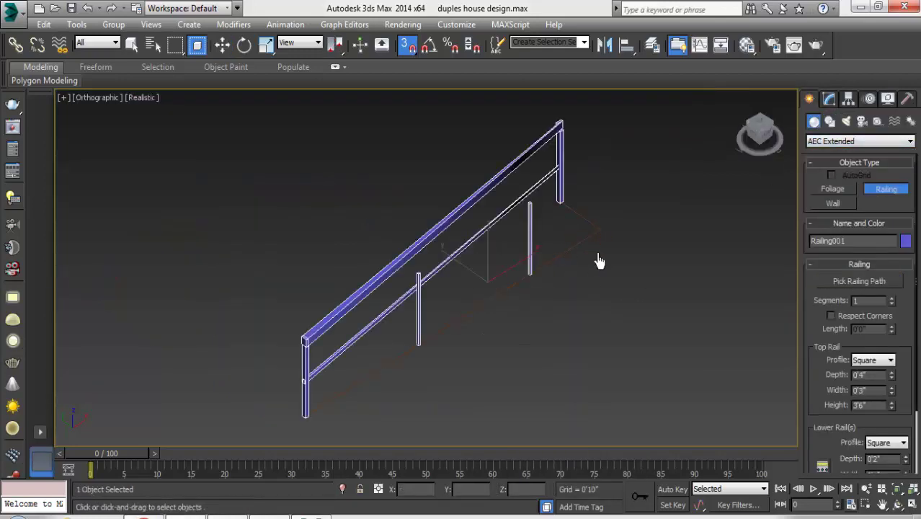
{"action": "left_click", "coordinate": [829, 99]}
{"action": "right_click", "coordinate": [714, 287]}
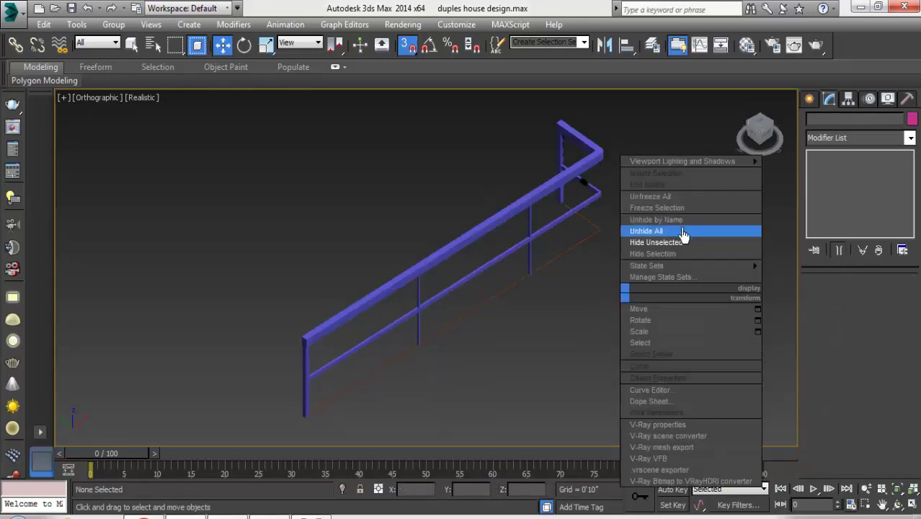
{"action": "left_click", "coordinate": [684, 234]}
{"action": "right_click", "coordinate": [201, 375]}
{"action": "left_click", "coordinate": [231, 272]}
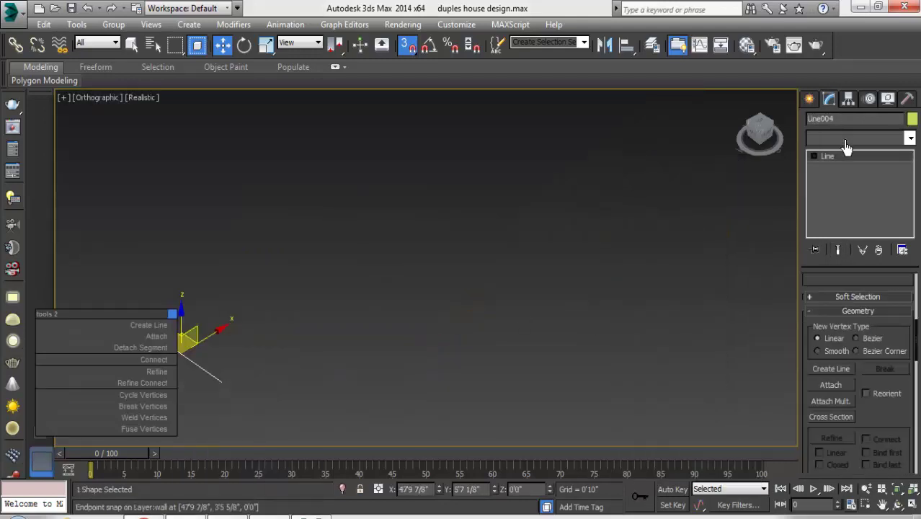
Recreate the railing by picking the path line, then unhide all house geometry.
{"action": "left_click", "coordinate": [877, 139]}
{"action": "left_click", "coordinate": [812, 104]}
{"action": "left_click", "coordinate": [885, 188]}
{"action": "left_click", "coordinate": [853, 277]}
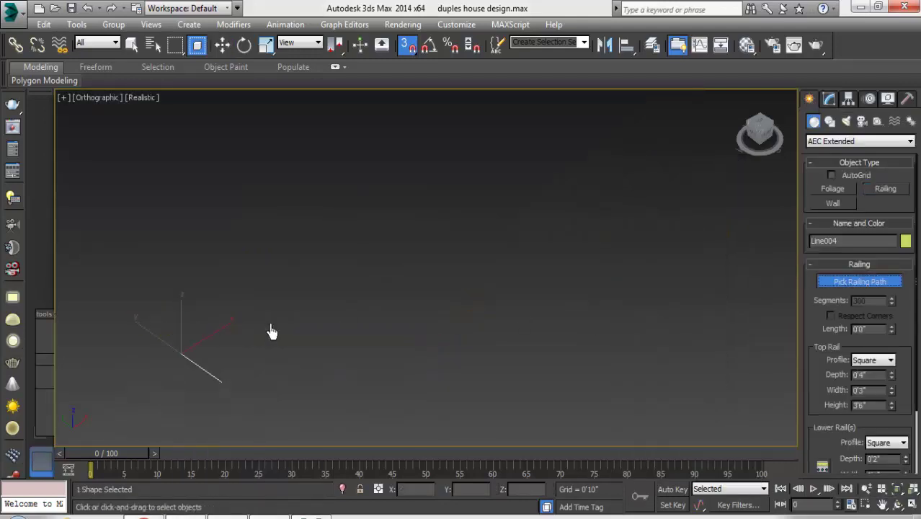
{"action": "left_click", "coordinate": [212, 378]}
{"action": "right_click", "coordinate": [329, 280]}
{"action": "left_click", "coordinate": [361, 189]}
{"action": "left_click", "coordinate": [360, 317]}
{"action": "left_click", "coordinate": [829, 99]}
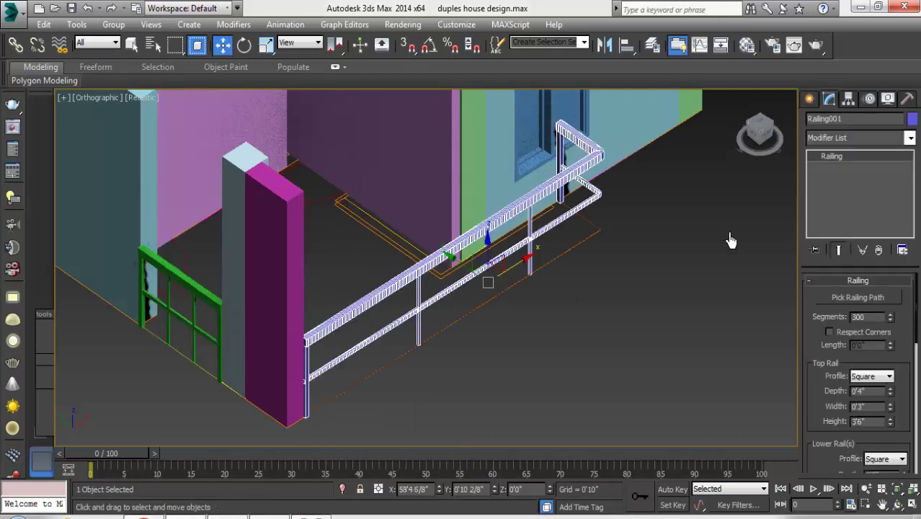
{"action": "scroll", "coordinate": [816, 415], "scroll_direction": "down", "scroll_amount": 5}
Set the railing's Lower Rail Spacing count to 3 and review post and picket spacing.
{"action": "left_click", "coordinate": [820, 331]}
{"action": "type", "text": "3"}
{"action": "key", "text": "Return"}
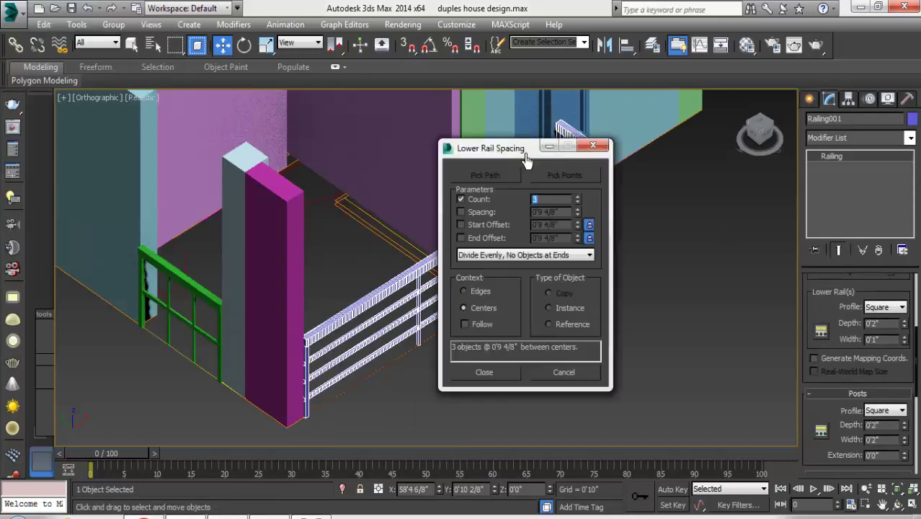
{"action": "left_click", "coordinate": [485, 372]}
{"action": "left_click", "coordinate": [821, 430]}
{"action": "left_click", "coordinate": [485, 373]}
{"action": "scroll", "coordinate": [832, 425], "scroll_direction": "down", "scroll_amount": 5}
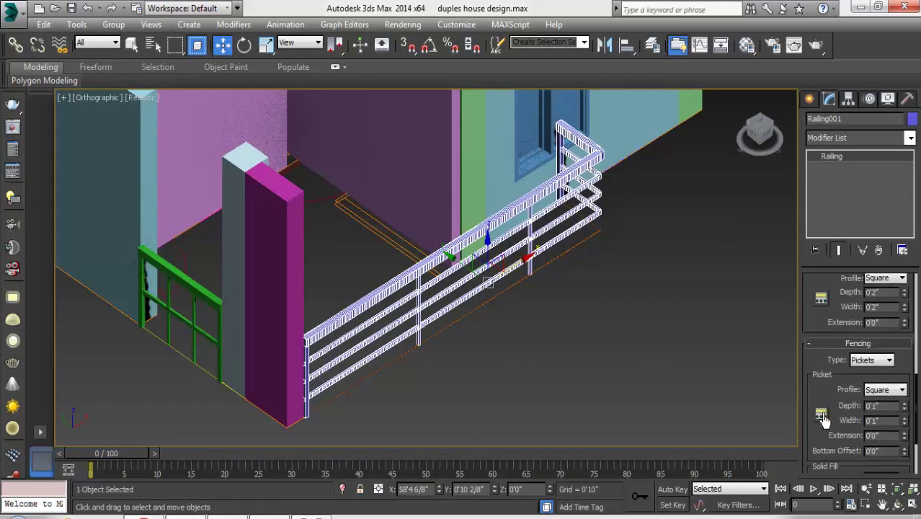
{"action": "left_click", "coordinate": [820, 413]}
{"action": "left_click", "coordinate": [485, 373]}
{"action": "left_click", "coordinate": [821, 413]}
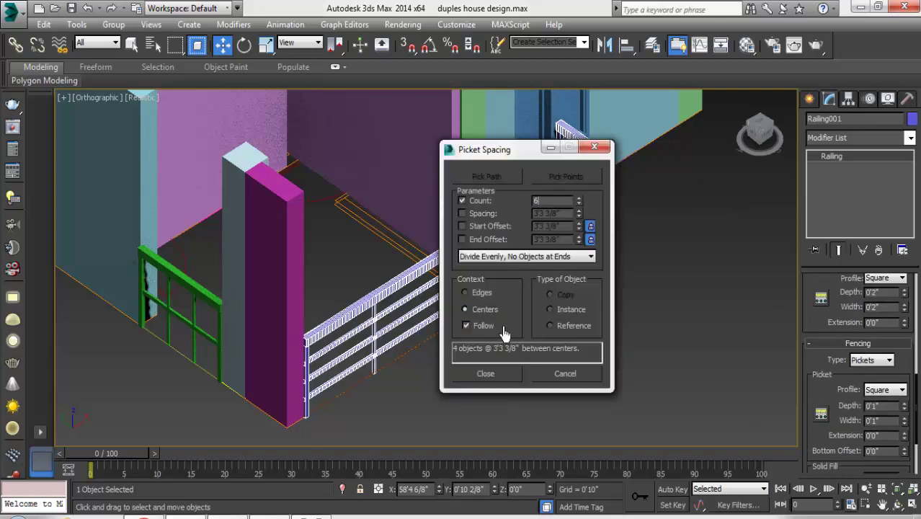
{"action": "left_click", "coordinate": [485, 372]}
Pan and zoom around the finished railing, then clear the selection.
{"action": "left_click", "coordinate": [582, 353]}
{"action": "middle_click_drag", "start_coordinate": [581, 354], "coordinate": [495, 253]}
{"action": "left_click", "coordinate": [495, 252]}
{"action": "left_click", "coordinate": [350, 329]}
{"action": "scroll", "coordinate": [534, 333], "scroll_direction": "down", "scroll_amount": 3}
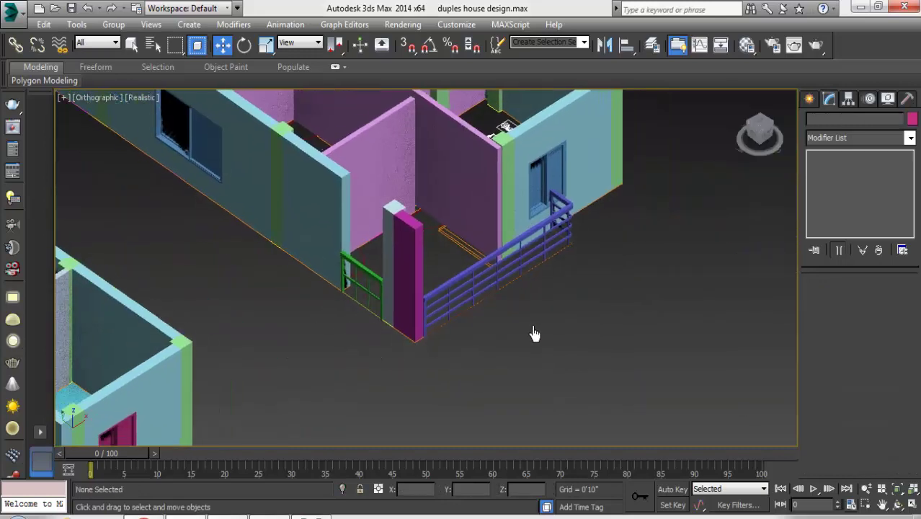
{"action": "scroll", "coordinate": [533, 333], "scroll_direction": "down", "scroll_amount": 1}
{"action": "scroll", "coordinate": [533, 331], "scroll_direction": "down", "scroll_amount": 3}
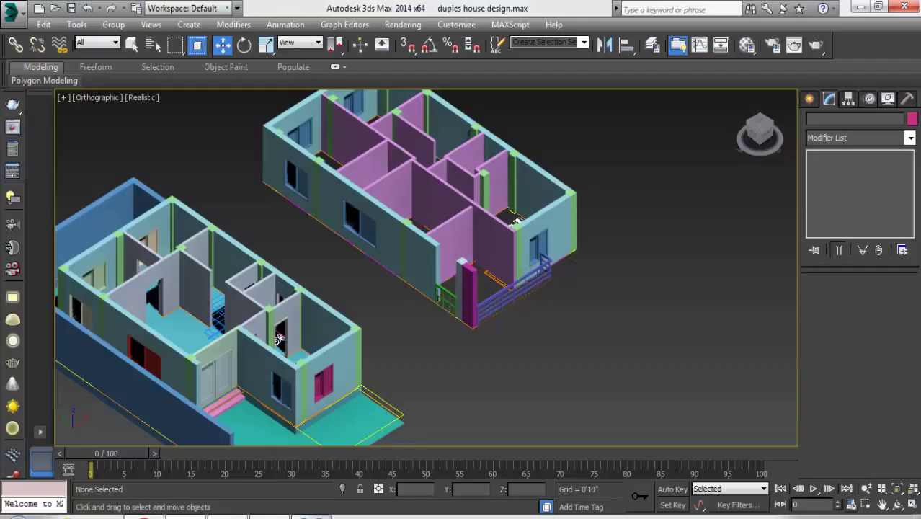
{"action": "scroll", "coordinate": [485, 294], "scroll_direction": "up", "scroll_amount": 2}
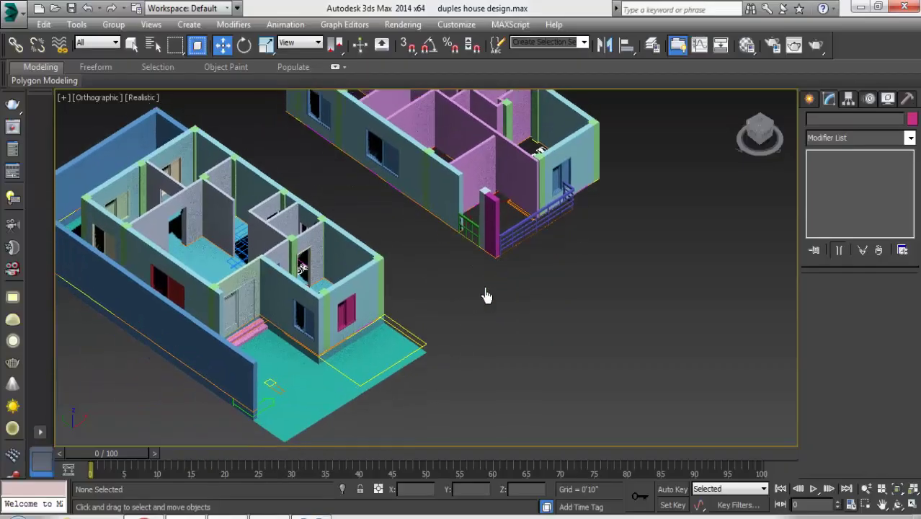
{"action": "scroll", "coordinate": [473, 333], "scroll_direction": "down", "scroll_amount": 1}
{"action": "scroll", "coordinate": [488, 260], "scroll_direction": "up", "scroll_amount": 5}
Select the interior wall, orbit so its door faces forward, and pick the balcony path line.
{"action": "left_click", "coordinate": [488, 261]}
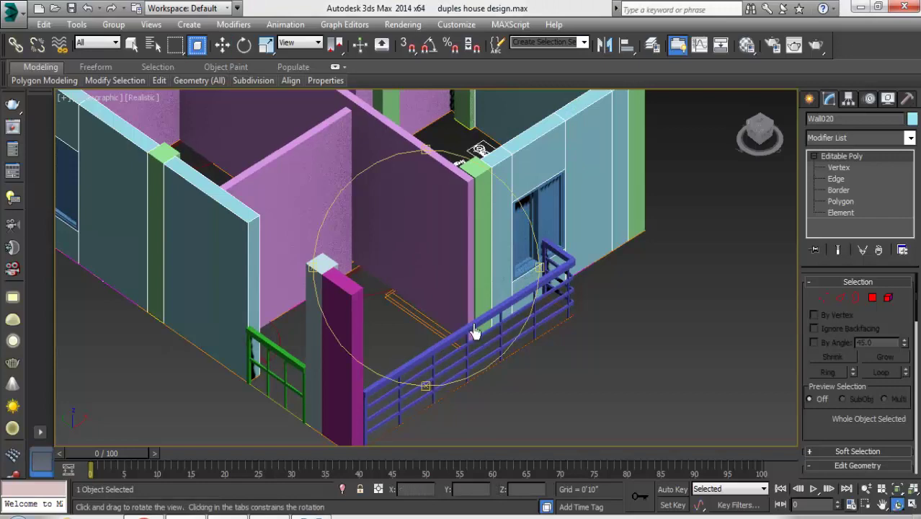
{"action": "mouse_move", "coordinate": [474, 332]}
{"action": "left_mouse_down"}
{"action": "mouse_move", "coordinate": [462, 340]}
{"action": "mouse_move", "coordinate": [421, 317]}
{"action": "left_mouse_up"}
{"action": "key", "text": "w"}
{"action": "left_click", "coordinate": [379, 363]}
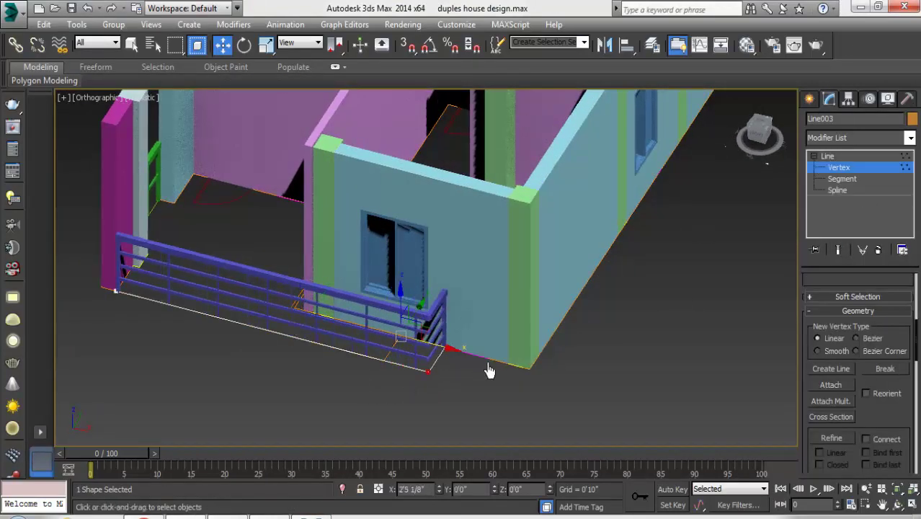
Select the pink interior wall Wall032 and open its editing settings.
{"action": "left_click", "coordinate": [810, 98]}
{"action": "scroll", "coordinate": [479, 336], "scroll_direction": "down", "scroll_amount": 5}
{"action": "mouse_move", "coordinate": [479, 335]}
{"action": "left_mouse_down"}
{"action": "mouse_move", "coordinate": [428, 317]}
{"action": "mouse_move", "coordinate": [436, 322]}
{"action": "left_mouse_up"}
{"action": "right_click", "coordinate": [435, 322]}
{"action": "scroll", "coordinate": [504, 268], "scroll_direction": "up", "scroll_amount": 2}
{"action": "left_click", "coordinate": [504, 268]}
{"action": "scroll", "coordinate": [498, 322], "scroll_direction": "up", "scroll_amount": 2}
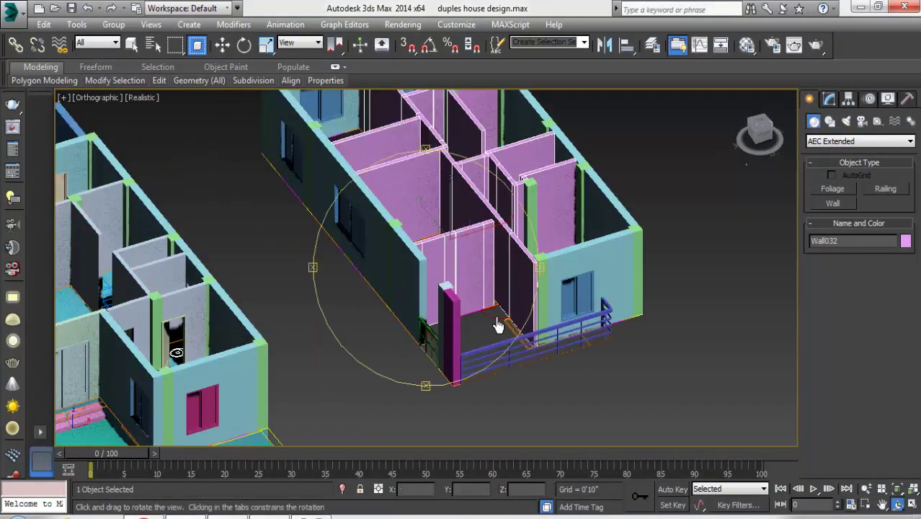
{"action": "middle_click_drag", "start_coordinate": [497, 323], "coordinate": [745, 144], "text": "alt"}
{"action": "scroll", "coordinate": [744, 144], "scroll_direction": "up", "scroll_amount": 3}
{"action": "left_click", "coordinate": [829, 98]}
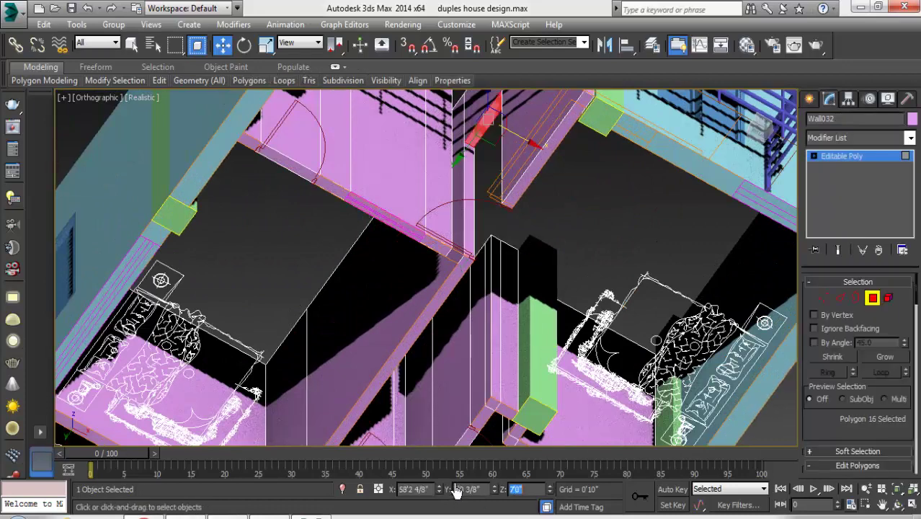
Raise the red wall piece to Z 8'3 5/8" to form the lintel.
{"action": "key", "text": "ctrl+r"}
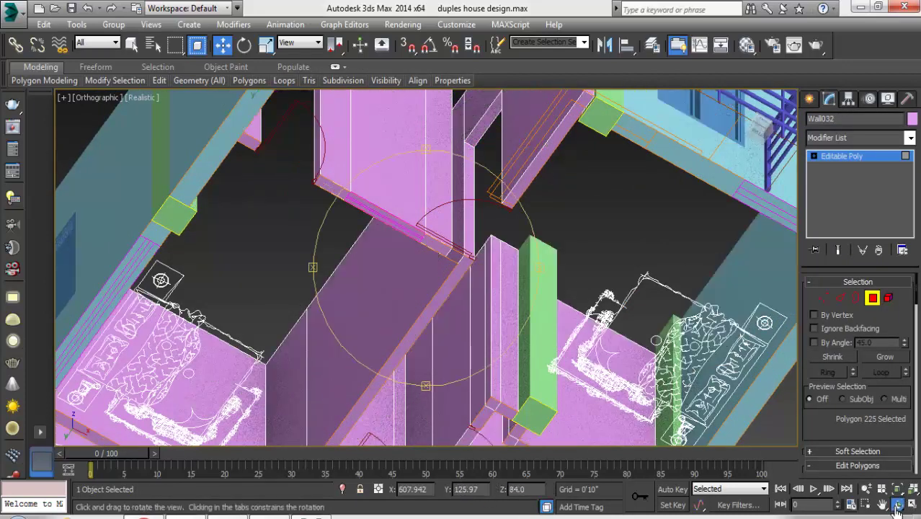
{"action": "mouse_move", "coordinate": [432, 324]}
{"action": "left_mouse_down"}
{"action": "mouse_move", "coordinate": [448, 354]}
{"action": "mouse_move", "coordinate": [416, 281]}
{"action": "mouse_move", "coordinate": [403, 128]}
{"action": "left_mouse_up"}
{"action": "key", "text": "w"}
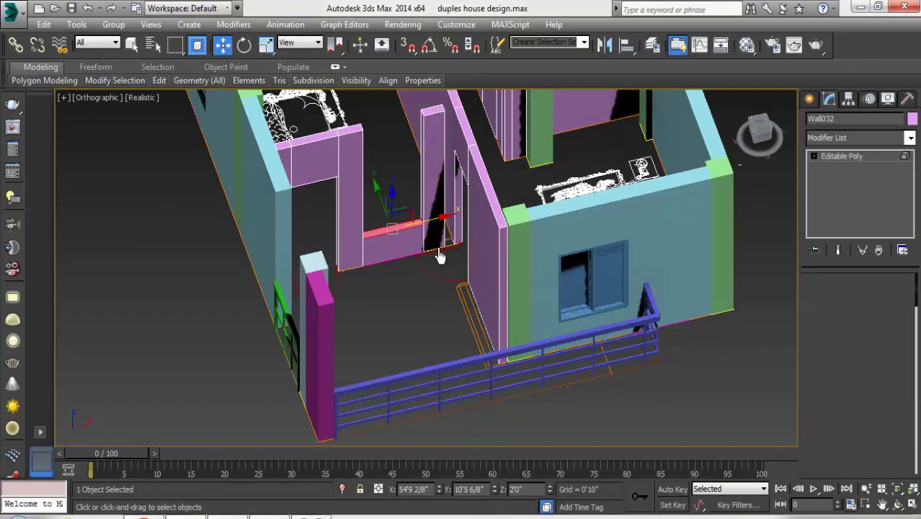
{"action": "middle_click_drag", "start_coordinate": [391, 129], "coordinate": [380, 239]}
{"action": "left_click_drag", "start_coordinate": [379, 256], "coordinate": [382, 172]}
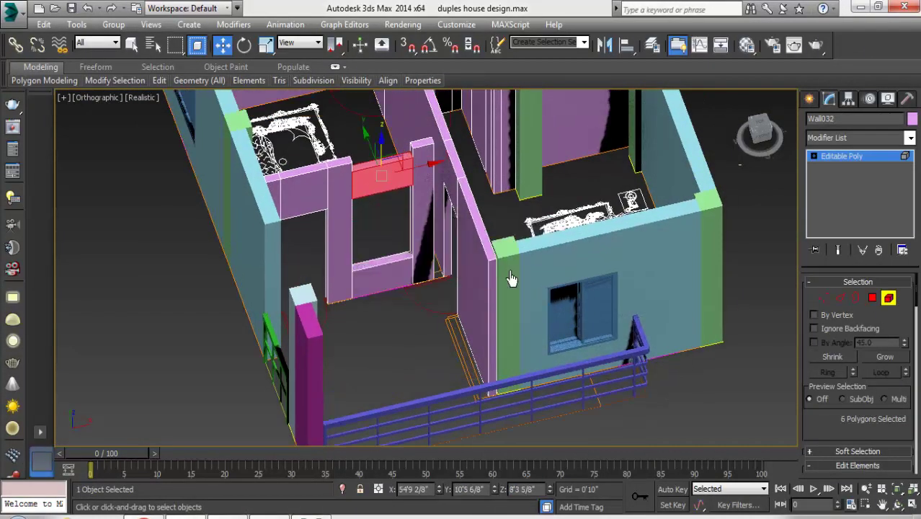
{"action": "scroll", "coordinate": [395, 159], "scroll_direction": "up", "scroll_amount": 5}
{"action": "scroll", "coordinate": [353, 204], "scroll_direction": "up", "scroll_amount": 3}
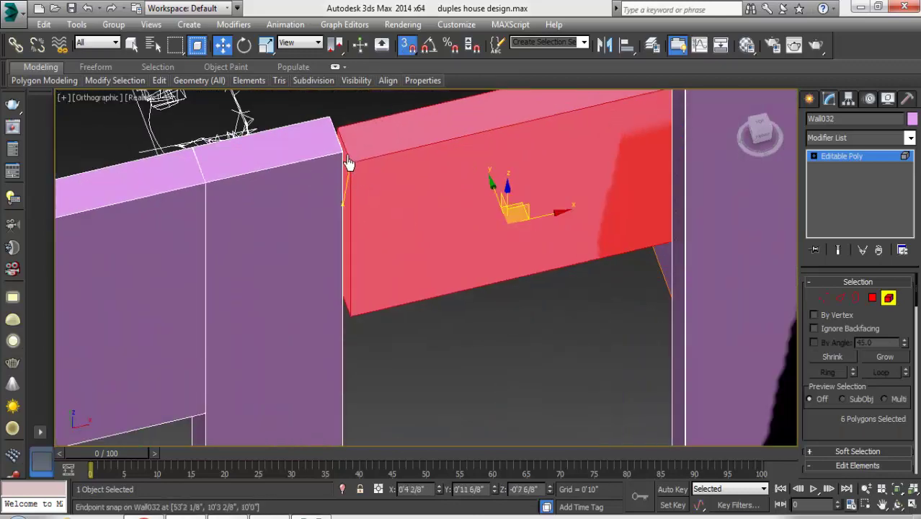
Review the new opening from a high view and deselect the wall.
{"action": "mouse_move", "coordinate": [378, 247]}
{"action": "middle_mouse_down", "text": "alt"}
{"action": "mouse_move", "coordinate": [416, 311]}
{"action": "mouse_move", "coordinate": [414, 250]}
{"action": "middle_mouse_up", "text": "alt"}
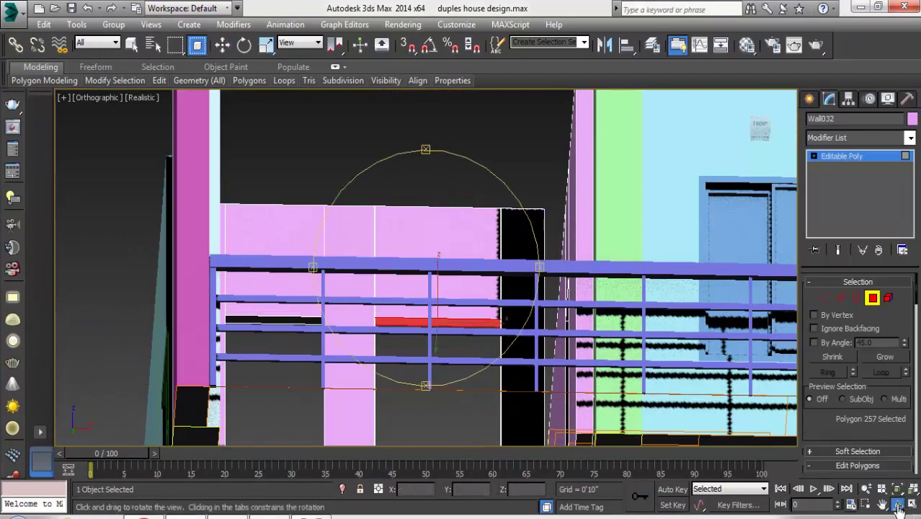
{"action": "mouse_move", "coordinate": [627, 436]}
{"action": "left_mouse_down"}
{"action": "mouse_move", "coordinate": [494, 411]}
{"action": "mouse_move", "coordinate": [428, 304]}
{"action": "mouse_move", "coordinate": [452, 304]}
{"action": "mouse_move", "coordinate": [397, 316]}
{"action": "mouse_move", "coordinate": [433, 288]}
{"action": "left_mouse_up"}
{"action": "scroll", "coordinate": [492, 409], "scroll_direction": "up", "scroll_amount": 4}
{"action": "key", "text": "w"}
{"action": "left_click", "coordinate": [492, 409]}
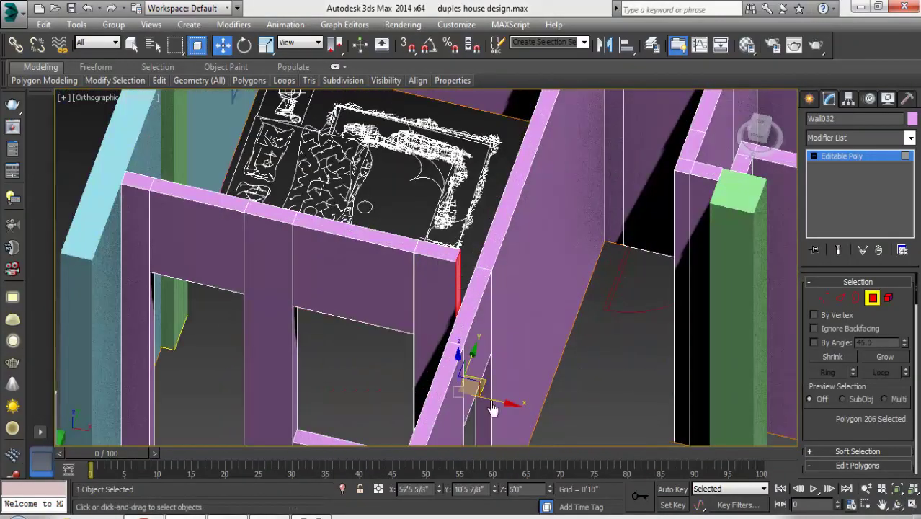
{"action": "left_click", "coordinate": [665, 367]}
{"action": "mouse_move", "coordinate": [664, 367]}
{"action": "middle_mouse_down", "text": "alt"}
{"action": "mouse_move", "coordinate": [477, 323]}
{"action": "mouse_move", "coordinate": [469, 274]}
{"action": "mouse_move", "coordinate": [426, 289]}
{"action": "mouse_move", "coordinate": [533, 280]}
{"action": "middle_mouse_up", "text": "alt"}
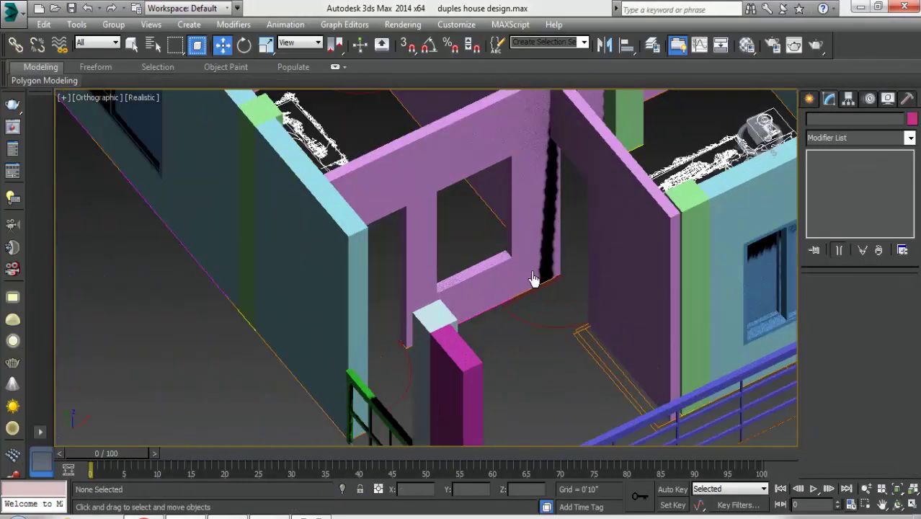
Place a sliding window in the wall opening with snapping turned on.
{"action": "left_click", "coordinate": [809, 98]}
{"action": "left_click", "coordinate": [858, 142]}
{"action": "left_click", "coordinate": [833, 224]}
{"action": "left_click", "coordinate": [886, 218]}
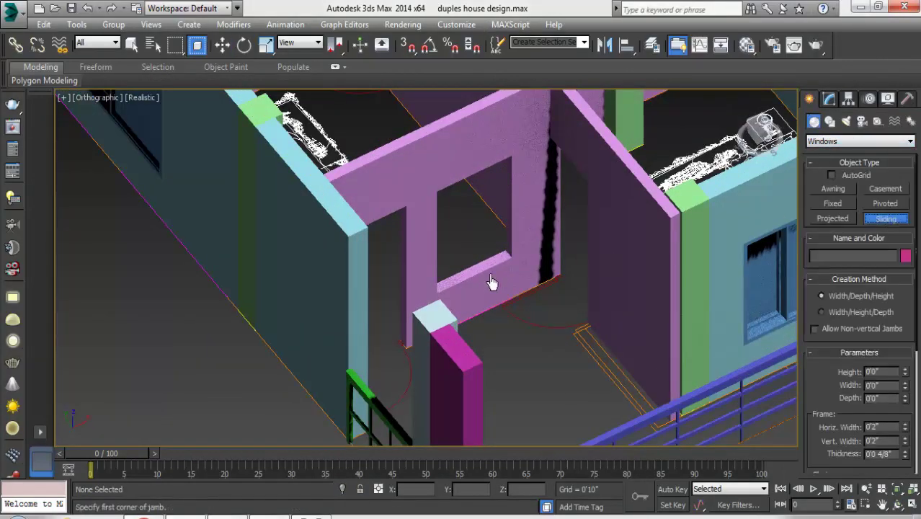
{"action": "key", "text": "s"}
{"action": "scroll", "coordinate": [489, 284], "scroll_direction": "up", "scroll_amount": 3}
{"action": "scroll", "coordinate": [506, 315], "scroll_direction": "up", "scroll_amount": 3}
{"action": "left_click", "coordinate": [356, 169]}
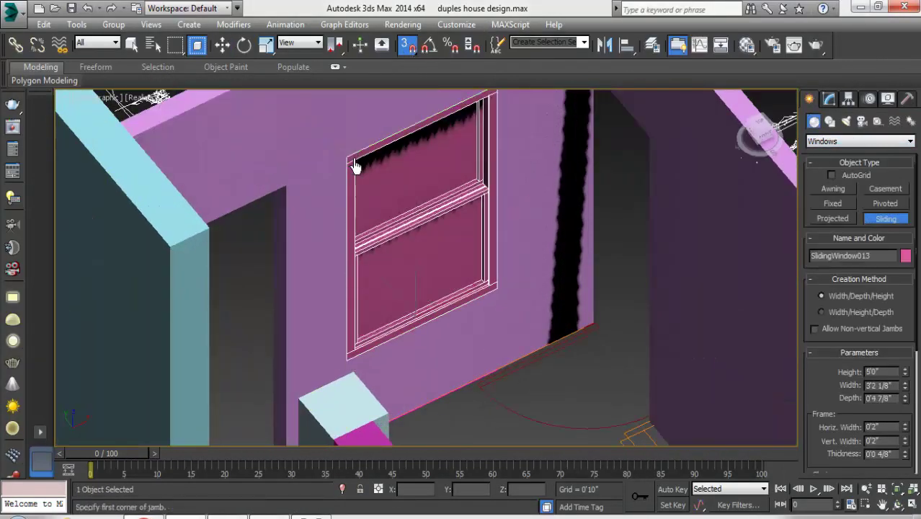
{"action": "left_click", "coordinate": [828, 99]}
{"action": "scroll", "coordinate": [830, 403], "scroll_direction": "down", "scroll_amount": 3}
Select the pink wall and start a Pivot door spanning the jambs.
{"action": "left_click", "coordinate": [759, 305]}
{"action": "scroll", "coordinate": [759, 304], "scroll_direction": "down", "scroll_amount": 5}
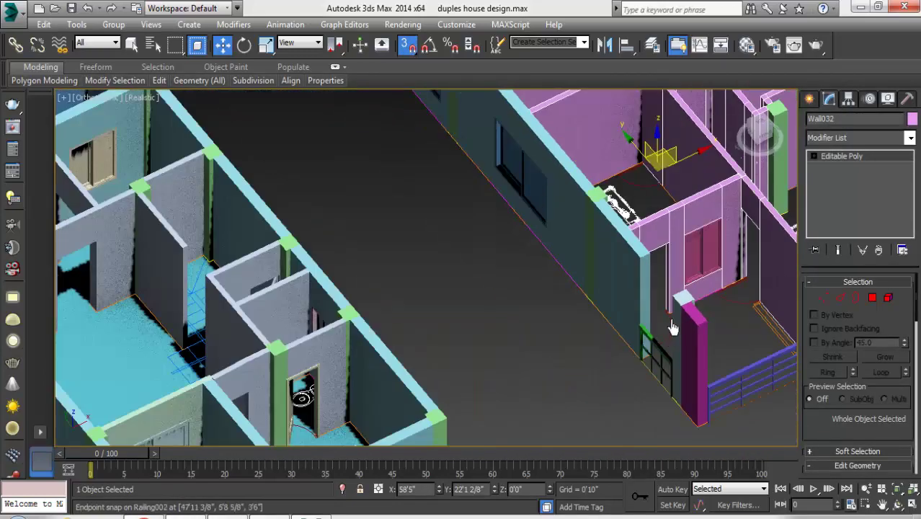
{"action": "scroll", "coordinate": [670, 321], "scroll_direction": "up", "scroll_amount": 5}
{"action": "left_click", "coordinate": [809, 99]}
{"action": "left_click", "coordinate": [858, 141]}
{"action": "left_click", "coordinate": [820, 209]}
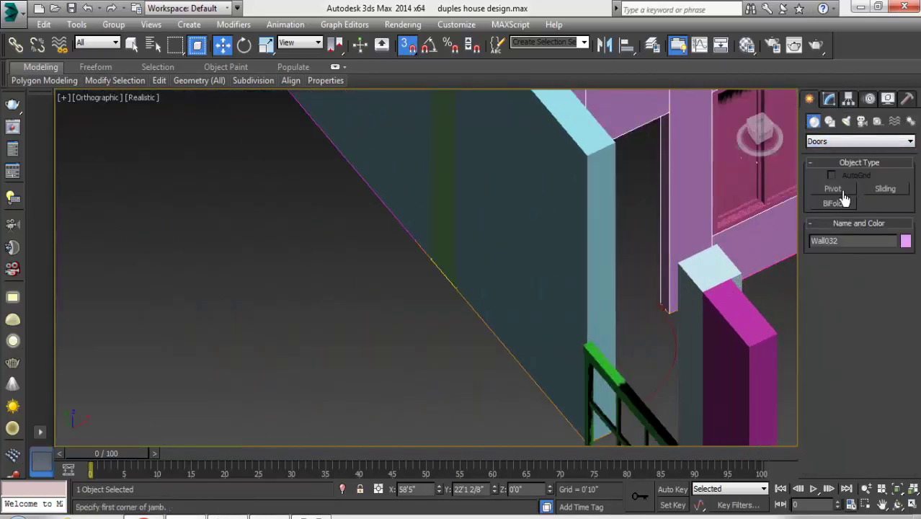
{"action": "left_click", "coordinate": [834, 190]}
{"action": "scroll", "coordinate": [789, 321], "scroll_direction": "up", "scroll_amount": 2}
{"action": "scroll", "coordinate": [523, 355], "scroll_direction": "down", "scroll_amount": 4}
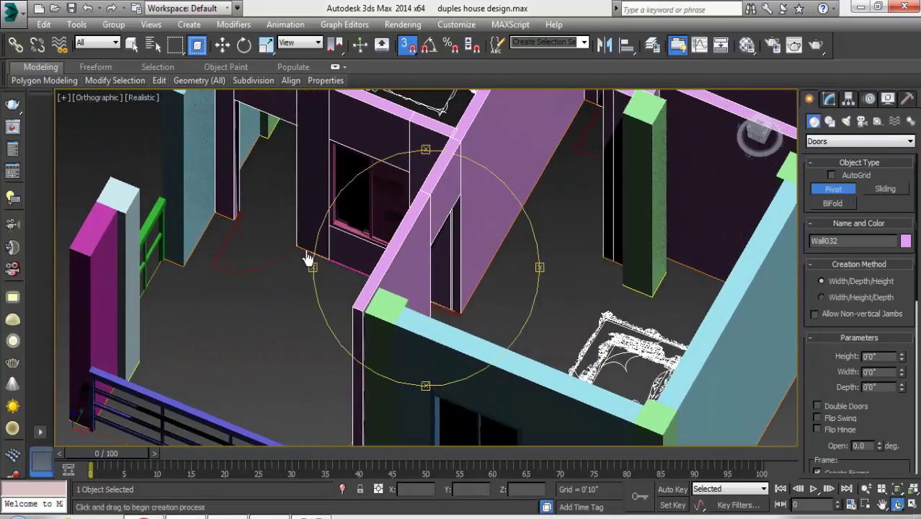
{"action": "scroll", "coordinate": [339, 272], "scroll_direction": "up", "scroll_amount": 4}
{"action": "left_click_drag", "start_coordinate": [343, 237], "coordinate": [454, 288]}
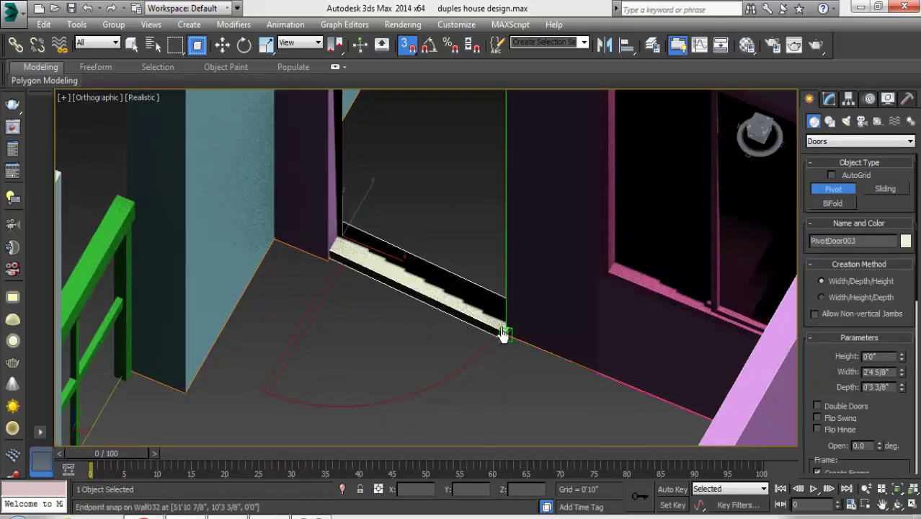
Cancel and redraw a 2'6" pivot door from the jamb.
{"action": "scroll", "coordinate": [479, 173], "scroll_direction": "down", "scroll_amount": 4}
{"action": "right_click", "coordinate": [462, 187]}
{"action": "scroll", "coordinate": [421, 251], "scroll_direction": "up", "scroll_amount": 3}
{"action": "scroll", "coordinate": [440, 258], "scroll_direction": "up", "scroll_amount": 2}
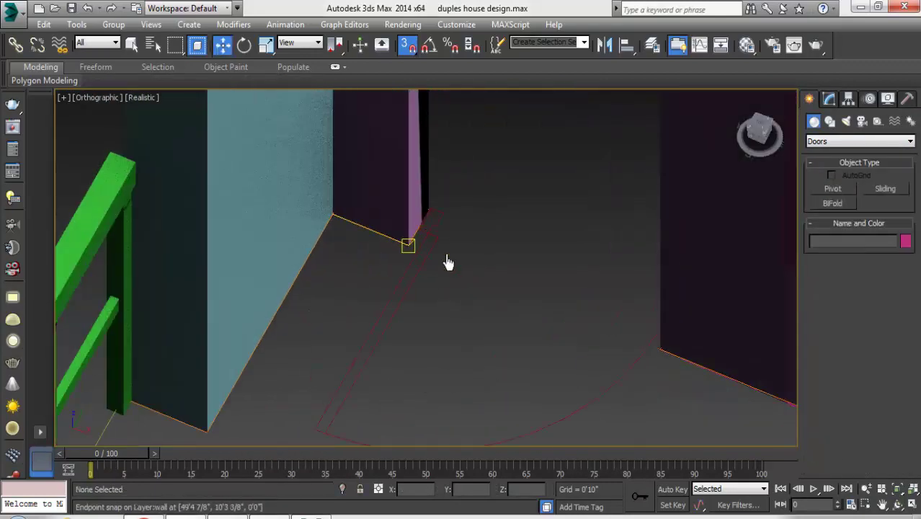
{"action": "left_click_drag", "start_coordinate": [385, 257], "coordinate": [666, 328]}
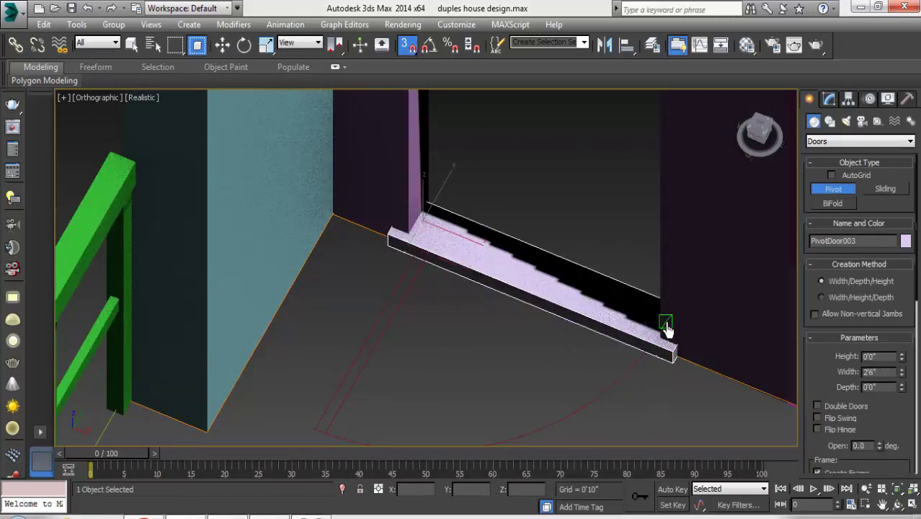
{"action": "scroll", "coordinate": [649, 274], "scroll_direction": "down", "scroll_amount": 3}
{"action": "scroll", "coordinate": [631, 212], "scroll_direction": "down", "scroll_amount": 2}
From an overhead view, place the 7'0" pivot door in the balcony doorway.
{"action": "key", "text": "ctrl+r"}
{"action": "mouse_move", "coordinate": [631, 144]}
{"action": "left_mouse_down"}
{"action": "mouse_move", "coordinate": [313, 333]}
{"action": "mouse_move", "coordinate": [379, 315]}
{"action": "mouse_move", "coordinate": [477, 206]}
{"action": "mouse_move", "coordinate": [487, 255]}
{"action": "left_mouse_up"}
{"action": "scroll", "coordinate": [476, 238], "scroll_direction": "up", "scroll_amount": 5}
{"action": "key", "text": "w"}
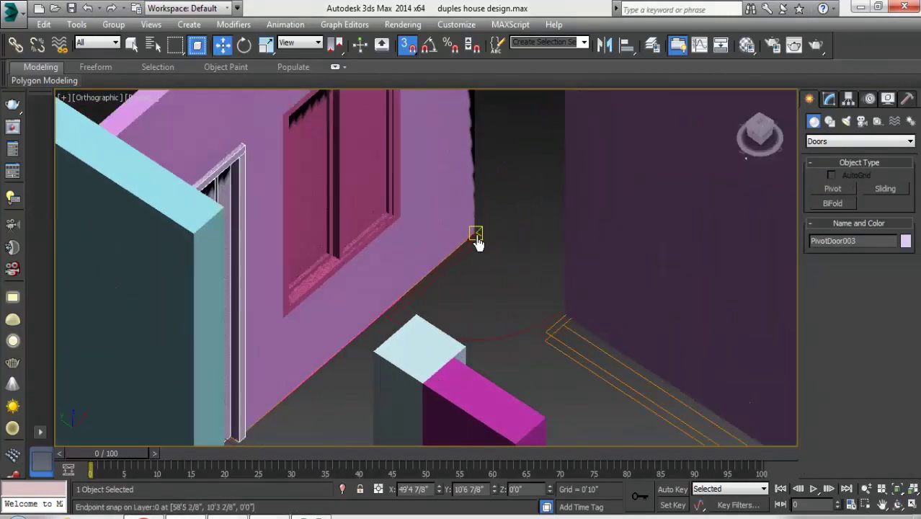
{"action": "right_click", "coordinate": [477, 242]}
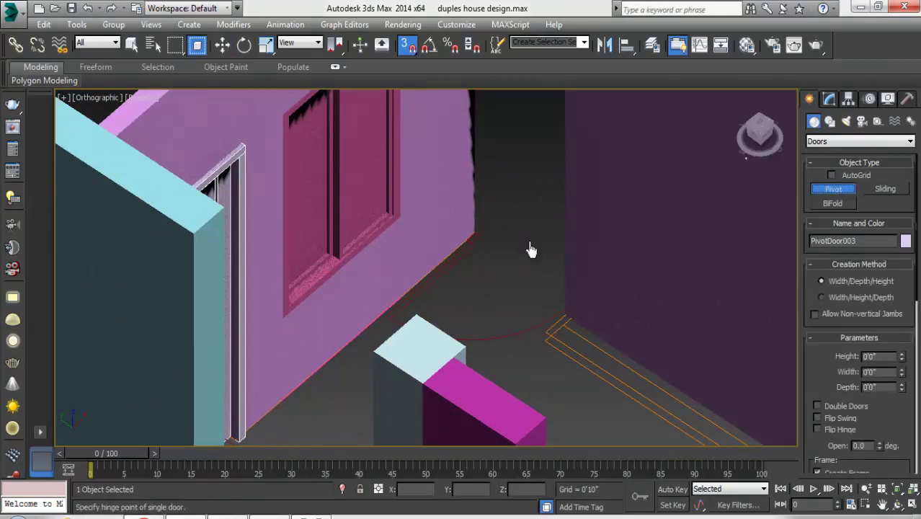
{"action": "left_click", "coordinate": [537, 314]}
{"action": "scroll", "coordinate": [548, 173], "scroll_direction": "down", "scroll_amount": 4}
{"action": "left_click", "coordinate": [829, 98]}
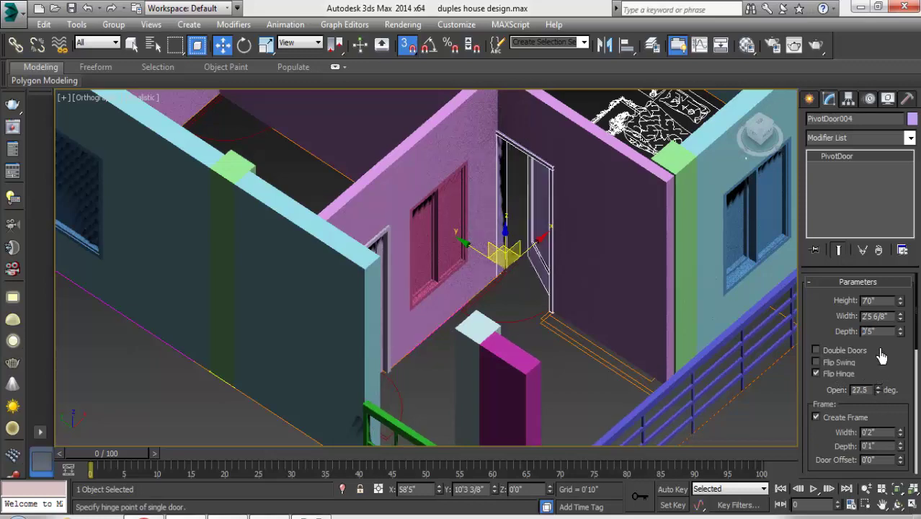
Flip the door's hinge, orbit to a high view, and select the green corner column.
{"action": "left_click", "coordinate": [815, 373]}
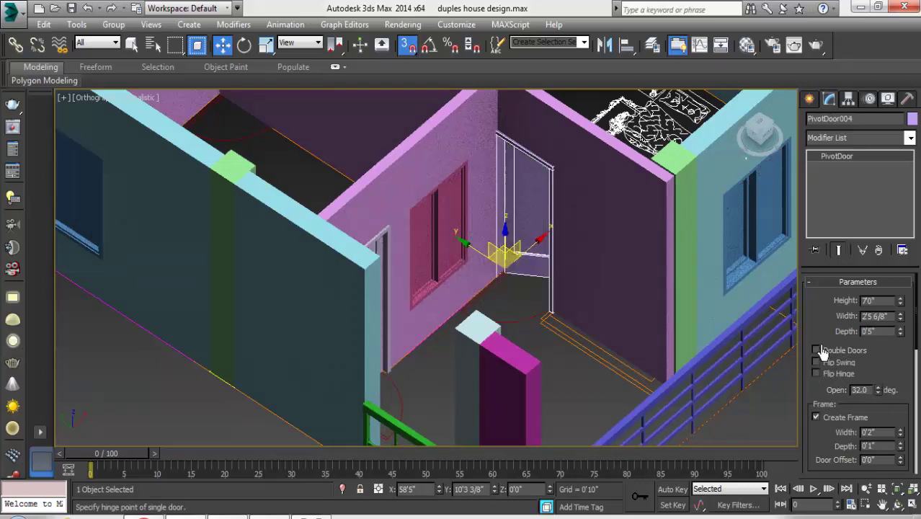
{"action": "left_click", "coordinate": [901, 507]}
{"action": "left_click_drag", "start_coordinate": [341, 260], "coordinate": [297, 215]}
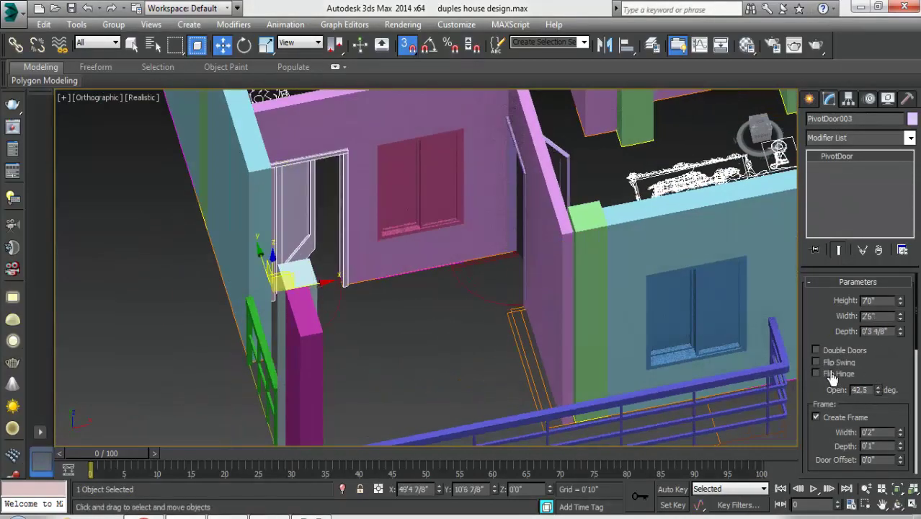
{"action": "left_click_drag", "start_coordinate": [442, 289], "coordinate": [432, 310]}
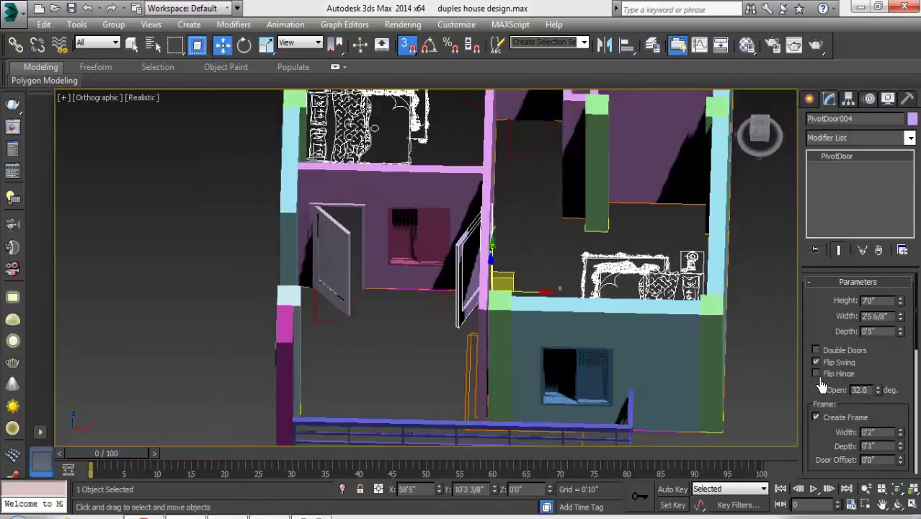
{"action": "left_click_drag", "start_coordinate": [432, 288], "coordinate": [374, 339]}
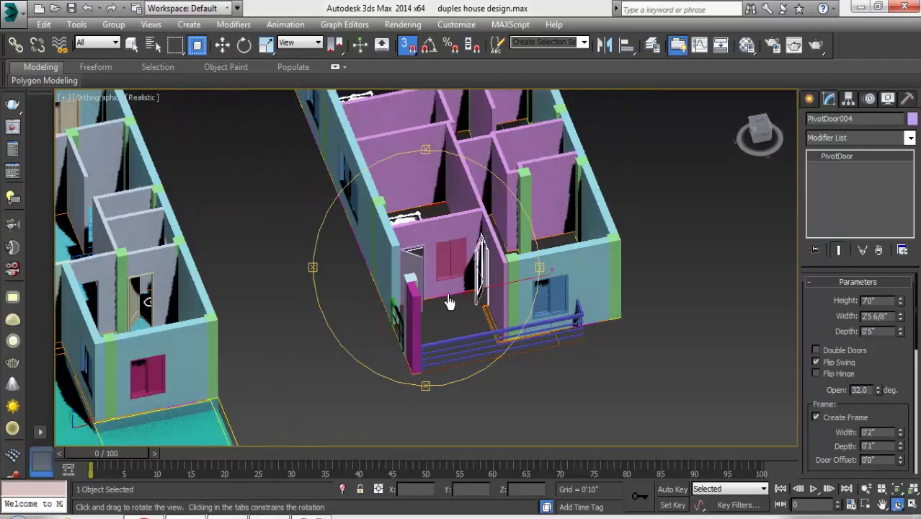
{"action": "key", "text": "w"}
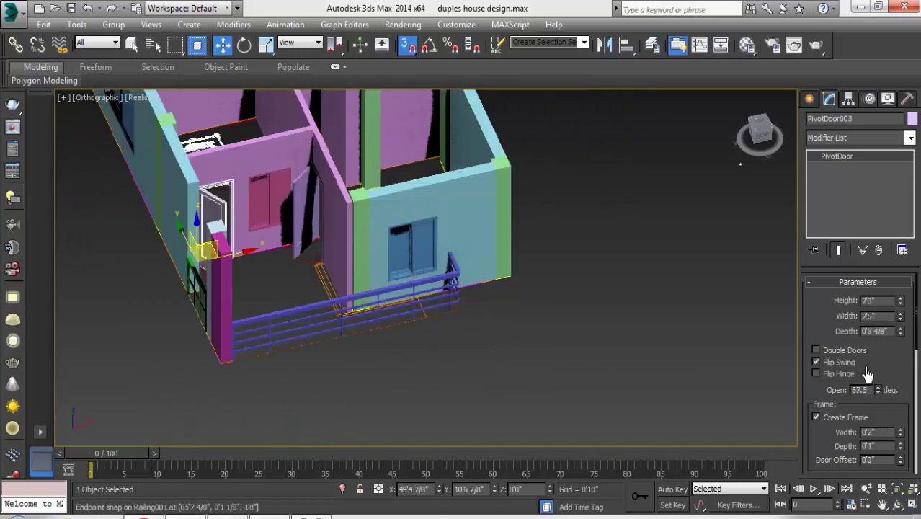
{"action": "left_click", "coordinate": [670, 315]}
{"action": "scroll", "coordinate": [358, 227], "scroll_direction": "up", "scroll_amount": 4}
Snap Box003's four end vertices onto the pink wall's corner with 3D snap on.
{"action": "scroll", "coordinate": [361, 233], "scroll_direction": "down", "scroll_amount": 4}
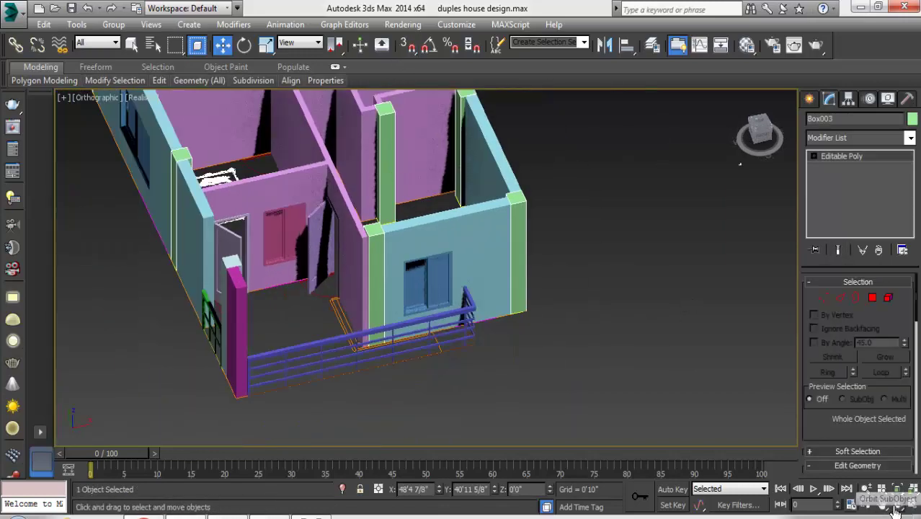
{"action": "scroll", "coordinate": [436, 281], "scroll_direction": "up", "scroll_amount": 5}
{"action": "left_click", "coordinate": [825, 297]}
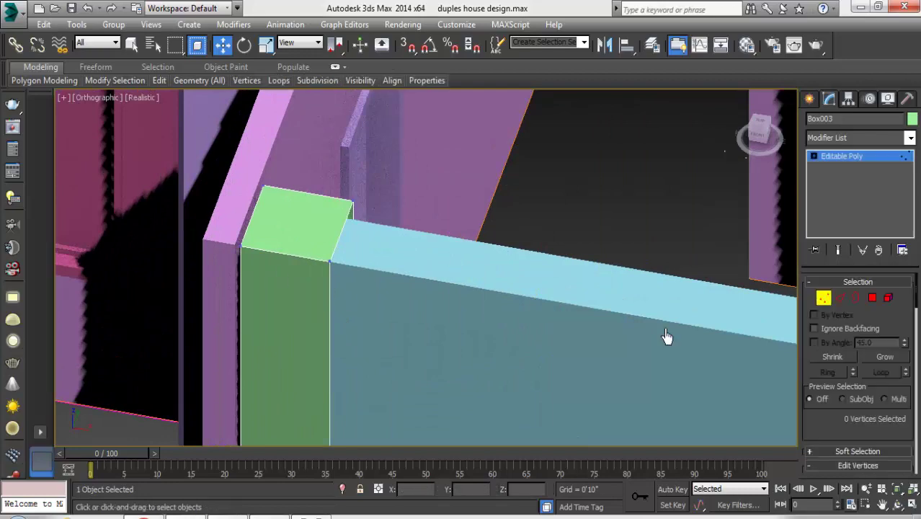
{"action": "scroll", "coordinate": [436, 213], "scroll_direction": "down", "scroll_amount": 2}
{"action": "middle_click_drag", "start_coordinate": [436, 212], "coordinate": [465, 164], "text": "alt"}
{"action": "scroll", "coordinate": [473, 406], "scroll_direction": "up", "scroll_amount": 2}
{"action": "left_click_drag", "start_coordinate": [473, 405], "coordinate": [418, 458]}
{"action": "scroll", "coordinate": [441, 294], "scroll_direction": "down", "scroll_amount": 3}
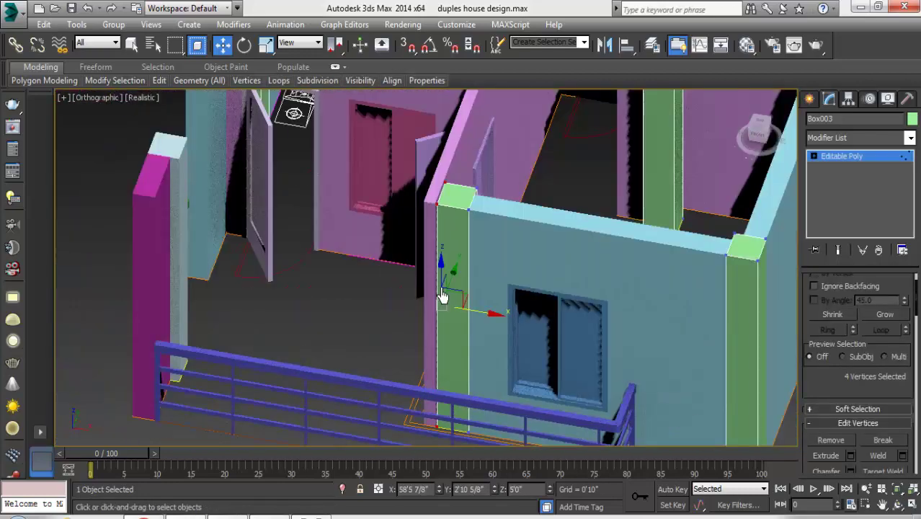
{"action": "scroll", "coordinate": [442, 293], "scroll_direction": "up", "scroll_amount": 6}
{"action": "left_click", "coordinate": [408, 48]}
{"action": "scroll", "coordinate": [411, 222], "scroll_direction": "down", "scroll_amount": 3}
{"action": "left_click", "coordinate": [391, 261]}
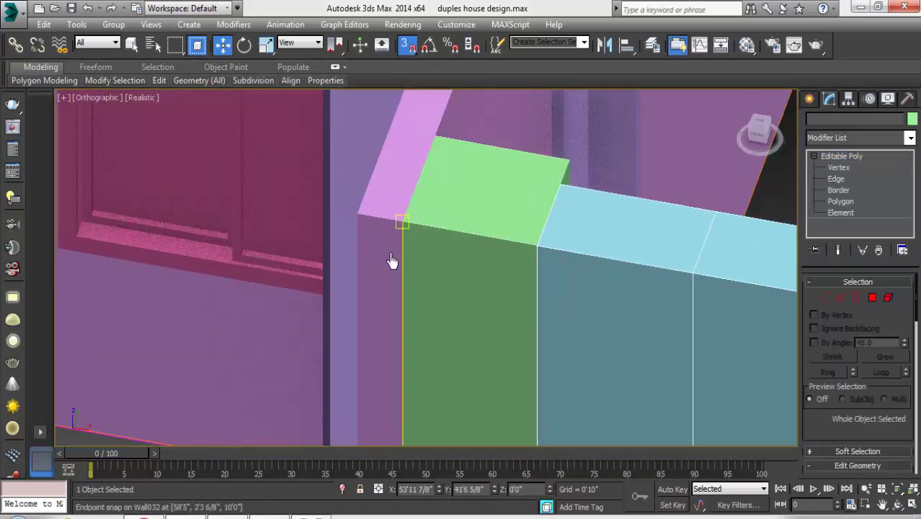
Select the neighbouring wall and orbit out to frame both house models.
{"action": "left_click", "coordinate": [895, 490]}
{"action": "left_click", "coordinate": [897, 504]}
{"action": "mouse_move", "coordinate": [324, 259]}
{"action": "left_mouse_down"}
{"action": "mouse_move", "coordinate": [462, 281]}
{"action": "mouse_move", "coordinate": [455, 301]}
{"action": "left_mouse_up"}
{"action": "scroll", "coordinate": [477, 288], "scroll_direction": "down", "scroll_amount": 3}
{"action": "scroll", "coordinate": [581, 304], "scroll_direction": "up", "scroll_amount": 2}
{"action": "left_click_drag", "start_coordinate": [580, 304], "coordinate": [545, 188]}
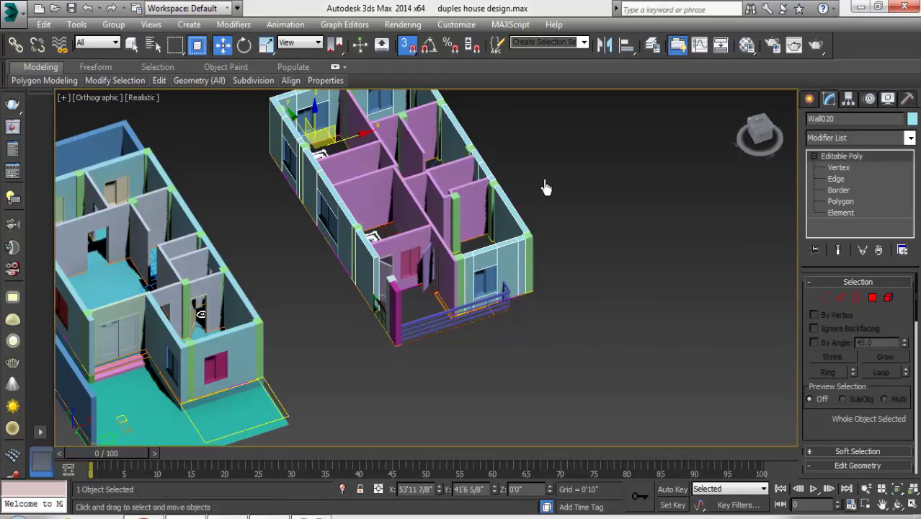
Turn snap off and hide the upper storey's light-blue outer walls.
{"action": "key", "text": "s"}
{"action": "scroll", "coordinate": [379, 232], "scroll_direction": "up", "scroll_amount": 2}
{"action": "scroll", "coordinate": [379, 232], "scroll_direction": "up", "scroll_amount": 2}
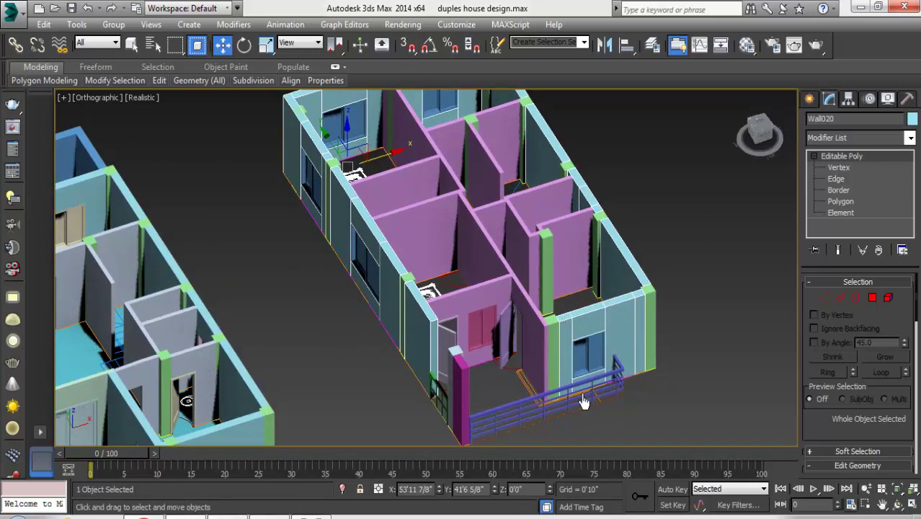
{"action": "scroll", "coordinate": [584, 402], "scroll_direction": "up", "scroll_amount": 2}
{"action": "scroll", "coordinate": [577, 299], "scroll_direction": "down", "scroll_amount": 3}
{"action": "scroll", "coordinate": [576, 299], "scroll_direction": "down", "scroll_amount": 3}
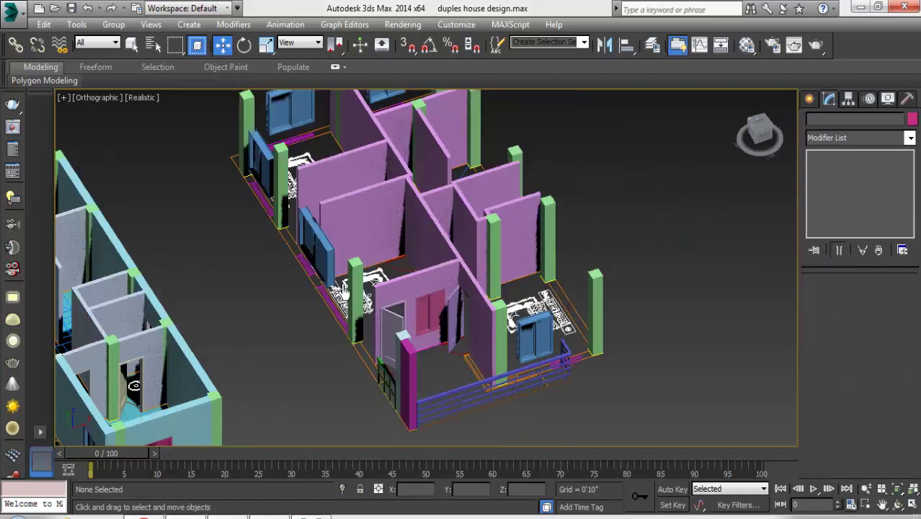
{"action": "left_click", "coordinate": [224, 205]}
Turn snap on and start a Line outline at the railing corner.
{"action": "key", "text": "s"}
{"action": "scroll", "coordinate": [290, 165], "scroll_direction": "up", "scroll_amount": 3}
{"action": "left_click", "coordinate": [290, 164]}
{"action": "scroll", "coordinate": [252, 263], "scroll_direction": "down", "scroll_amount": 3}
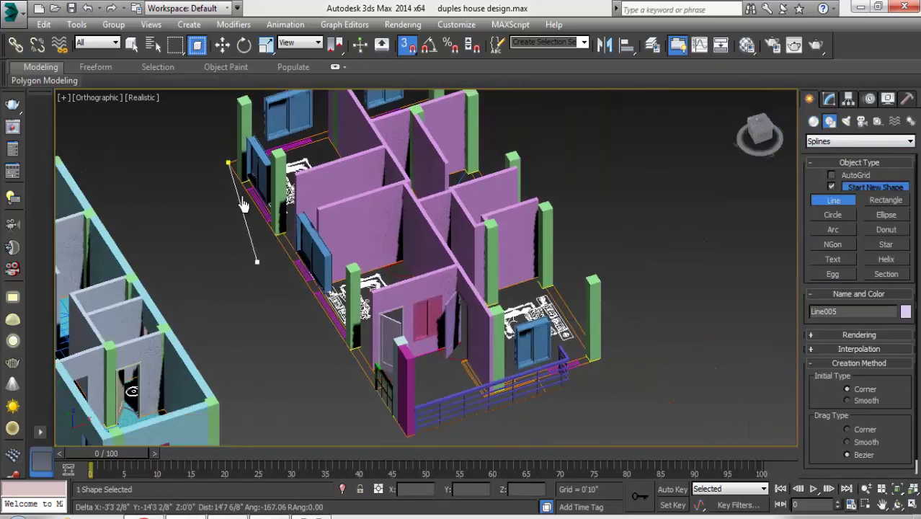
{"action": "left_click", "coordinate": [380, 386]}
{"action": "scroll", "coordinate": [612, 276], "scroll_direction": "up", "scroll_amount": 1}
Trace the upper floor and balcony outline and close Line005 at its start point.
{"action": "middle_click_drag", "start_coordinate": [613, 276], "coordinate": [621, 331], "text": "alt"}
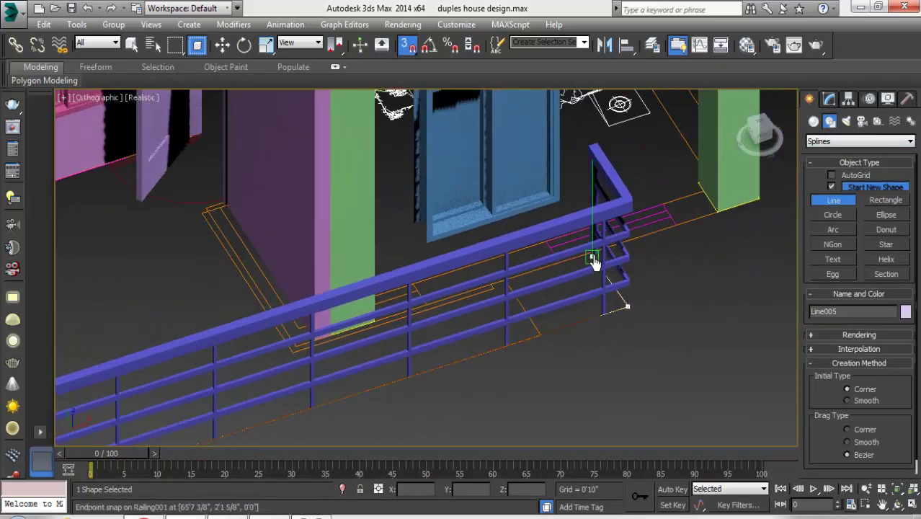
{"action": "scroll", "coordinate": [593, 261], "scroll_direction": "up", "scroll_amount": 2}
{"action": "scroll", "coordinate": [702, 278], "scroll_direction": "down", "scroll_amount": 3}
{"action": "scroll", "coordinate": [621, 294], "scroll_direction": "up", "scroll_amount": 2}
{"action": "scroll", "coordinate": [564, 317], "scroll_direction": "down", "scroll_amount": 3}
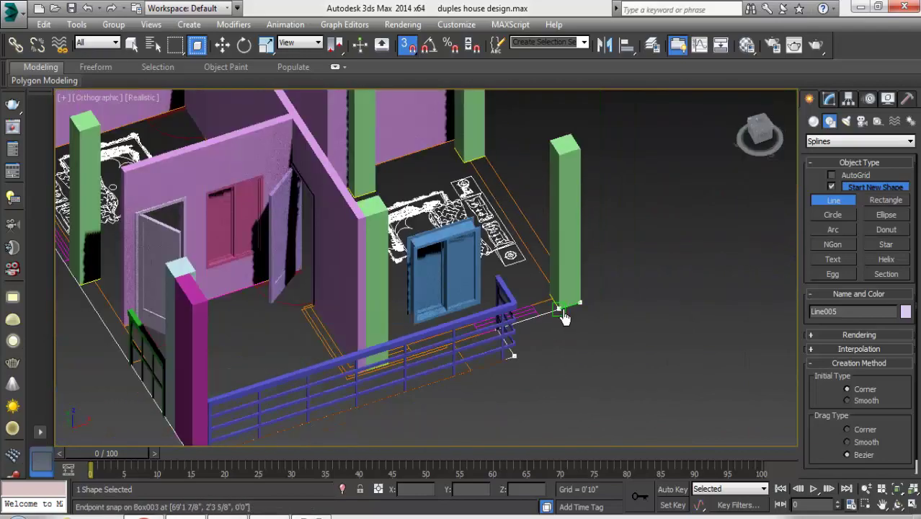
{"action": "scroll", "coordinate": [564, 317], "scroll_direction": "down", "scroll_amount": 3}
{"action": "middle_click_drag", "start_coordinate": [470, 346], "coordinate": [617, 304], "text": "alt"}
{"action": "scroll", "coordinate": [617, 304], "scroll_direction": "down", "scroll_amount": 2}
{"action": "middle_click_drag", "start_coordinate": [576, 345], "coordinate": [588, 364], "text": "alt"}
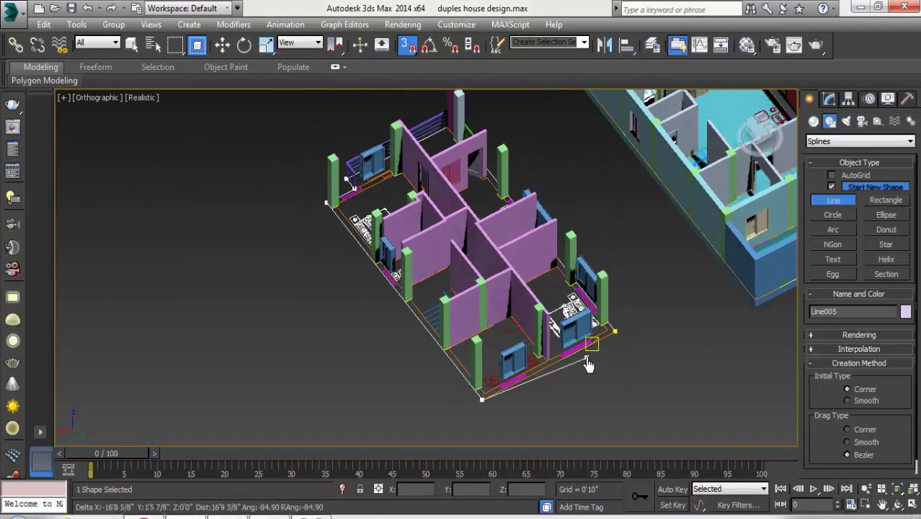
{"action": "scroll", "coordinate": [587, 364], "scroll_direction": "up", "scroll_amount": 2}
{"action": "left_click", "coordinate": [643, 305]}
{"action": "left_click", "coordinate": [438, 305]}
Extrude Line005 by -0'5" into the floor slab, then turn snap off and deselect.
{"action": "left_click", "coordinate": [828, 99]}
{"action": "left_click", "coordinate": [850, 138]}
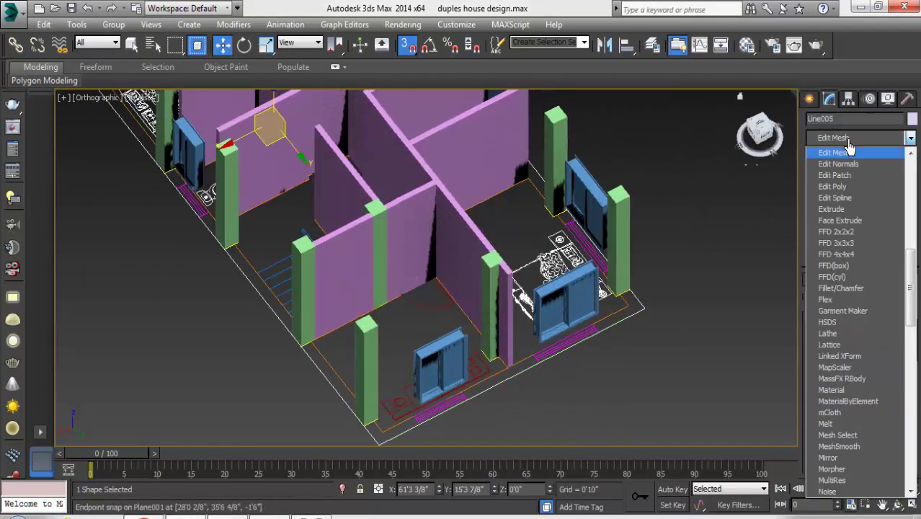
{"action": "left_click", "coordinate": [854, 208]}
{"action": "key", "text": "s"}
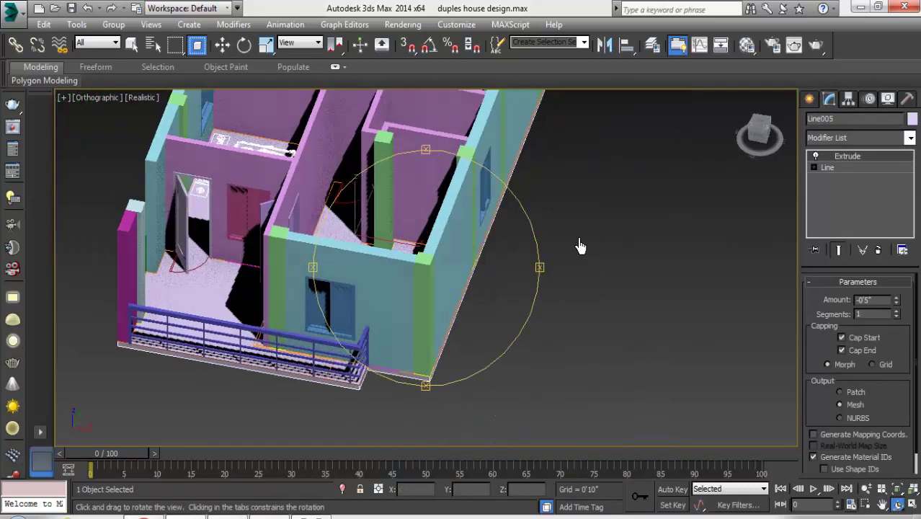
{"action": "middle_click_drag", "start_coordinate": [577, 246], "coordinate": [493, 268], "text": "alt"}
{"action": "scroll", "coordinate": [492, 268], "scroll_direction": "down", "scroll_amount": 5}
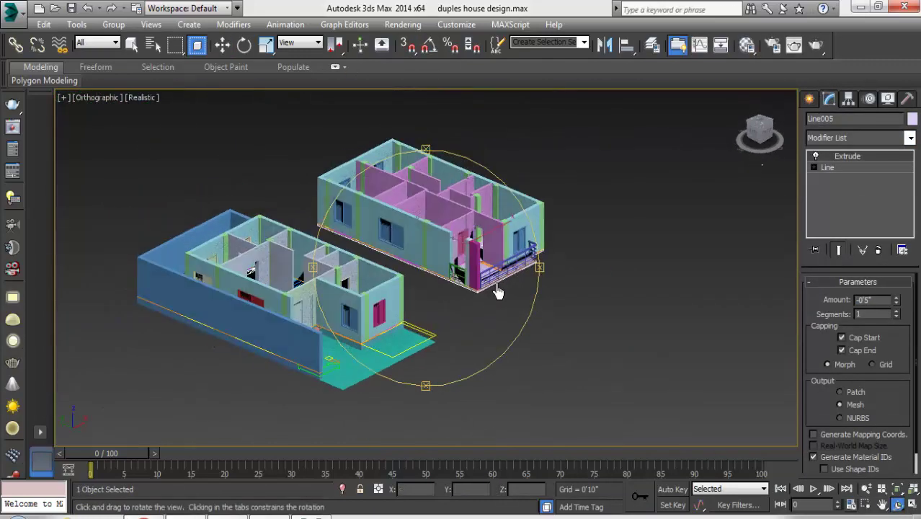
{"action": "left_click", "coordinate": [586, 251]}
Group the upper-house parts and railings as Group001, then ungroup them again.
{"action": "key", "text": "alt+w"}
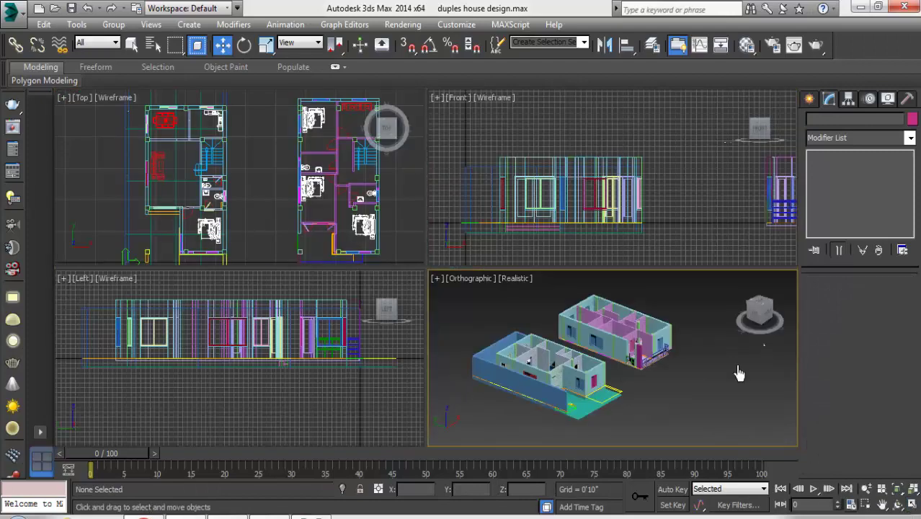
{"action": "scroll", "coordinate": [584, 226], "scroll_direction": "up", "scroll_amount": 5}
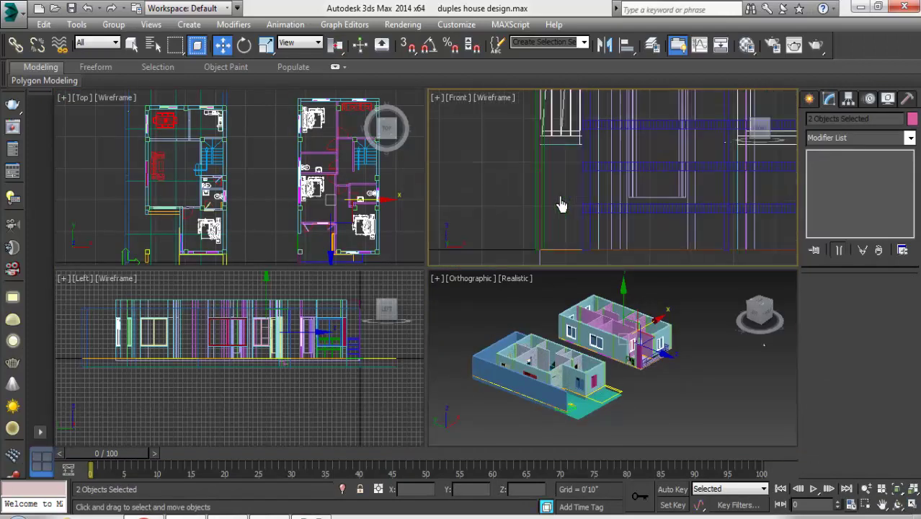
{"action": "middle_click_drag", "start_coordinate": [543, 240], "coordinate": [543, 205]}
{"action": "scroll", "coordinate": [618, 375], "scroll_direction": "up", "scroll_amount": 5}
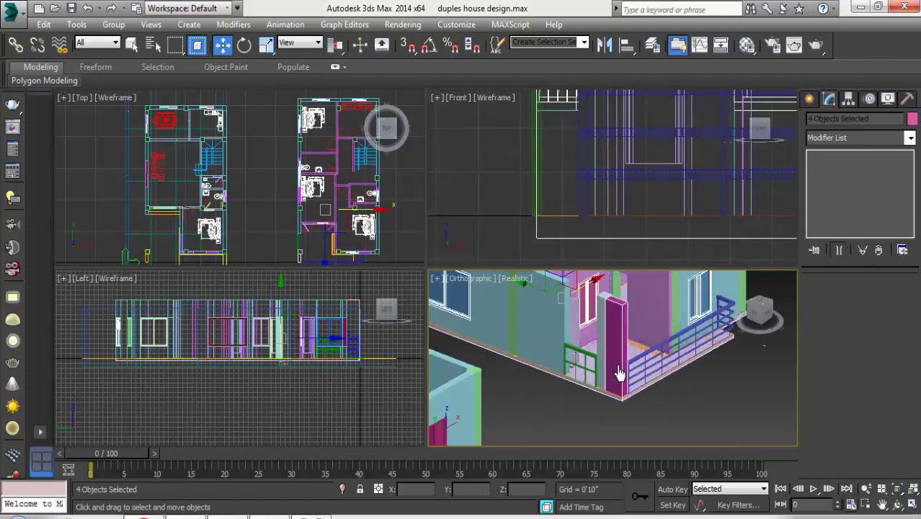
{"action": "scroll", "coordinate": [589, 402], "scroll_direction": "up", "scroll_amount": 2}
{"action": "left_click", "coordinate": [589, 402], "text": "ctrl"}
{"action": "scroll", "coordinate": [645, 407], "scroll_direction": "down", "scroll_amount": 4}
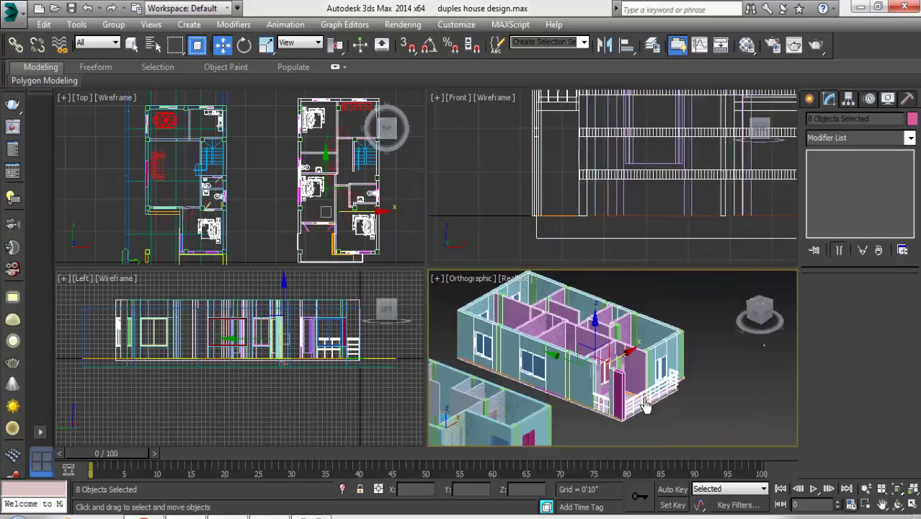
{"action": "left_click", "coordinate": [113, 24]}
{"action": "left_click", "coordinate": [124, 37]}
{"action": "left_click", "coordinate": [476, 286]}
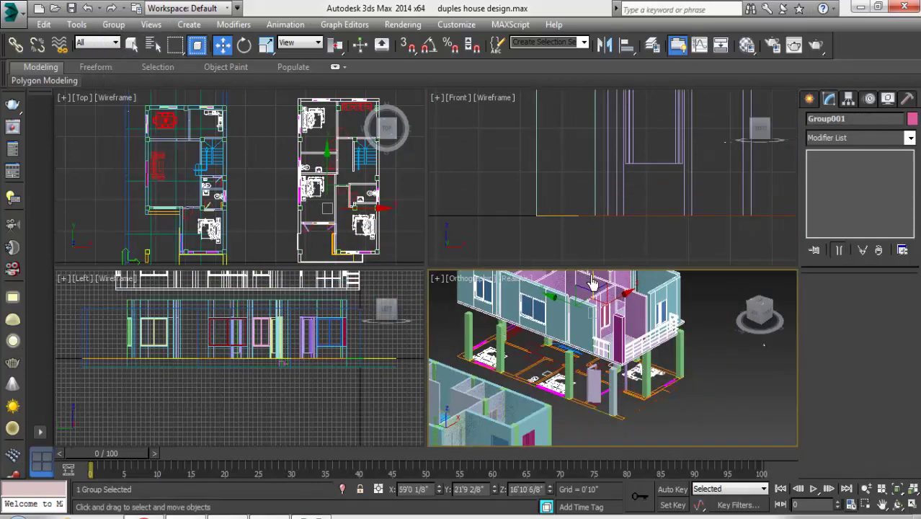
{"action": "left_click", "coordinate": [113, 24]}
Maximize the orthographic view and group all the upper-floor objects.
{"action": "left_click", "coordinate": [124, 52]}
{"action": "key", "text": "alt+w"}
{"action": "scroll", "coordinate": [462, 205], "scroll_direction": "up", "scroll_amount": 3}
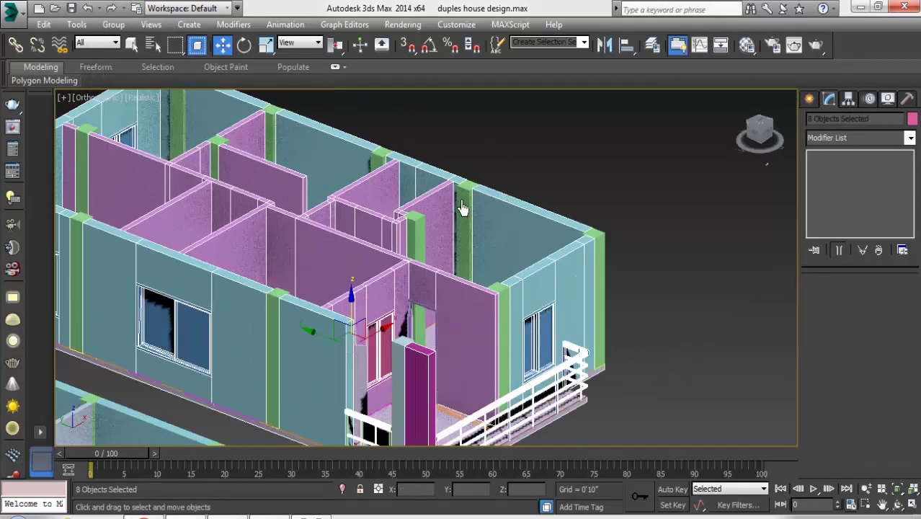
{"action": "scroll", "coordinate": [427, 330], "scroll_direction": "up", "scroll_amount": 3}
{"action": "scroll", "coordinate": [426, 330], "scroll_direction": "up", "scroll_amount": 2}
{"action": "scroll", "coordinate": [394, 220], "scroll_direction": "down", "scroll_amount": 2}
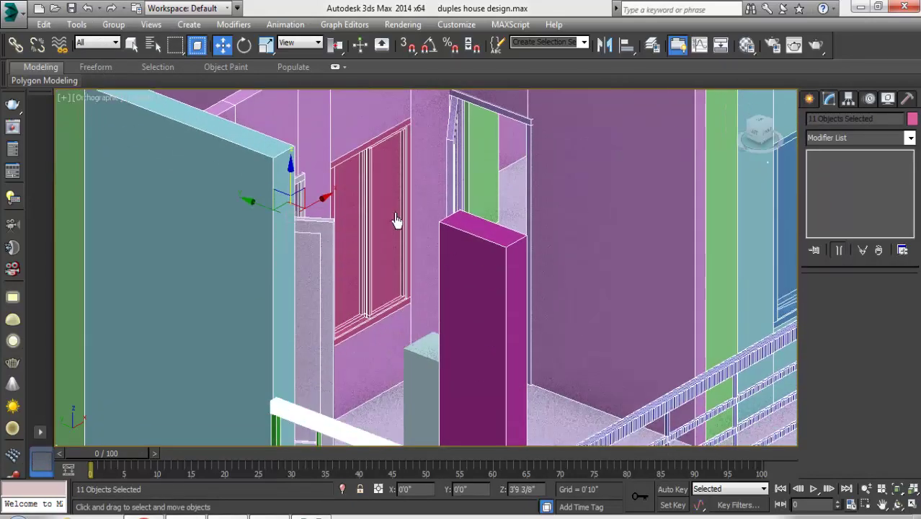
{"action": "scroll", "coordinate": [375, 190], "scroll_direction": "down", "scroll_amount": 5}
{"action": "middle_click_drag", "start_coordinate": [374, 185], "coordinate": [380, 240]}
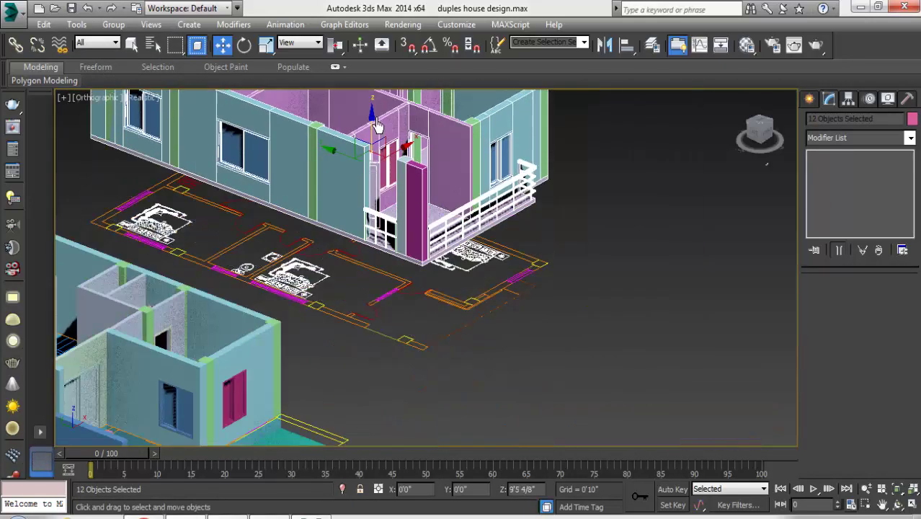
{"action": "left_click", "coordinate": [113, 24]}
{"action": "left_click", "coordinate": [124, 37]}
{"action": "key", "text": "Return"}
Shift-drag a copy of the group and snap it onto the ground-floor walls.
{"action": "scroll", "coordinate": [571, 312], "scroll_direction": "down", "scroll_amount": 2}
{"action": "left_click_drag", "start_coordinate": [572, 311], "coordinate": [435, 342], "text": "shift"}
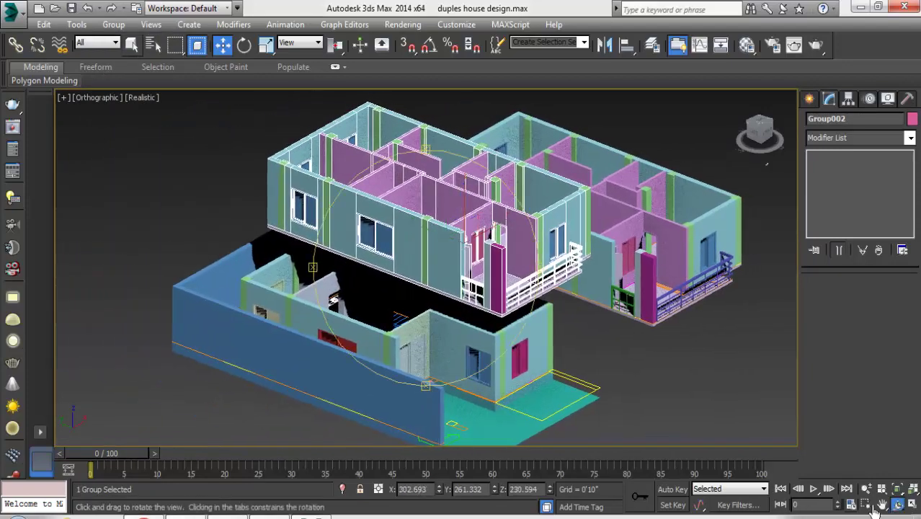
{"action": "scroll", "coordinate": [571, 335], "scroll_direction": "up", "scroll_amount": 4}
{"action": "scroll", "coordinate": [609, 298], "scroll_direction": "up", "scroll_amount": 3}
{"action": "key", "text": "s"}
{"action": "left_click_drag", "start_coordinate": [619, 291], "coordinate": [460, 340]}
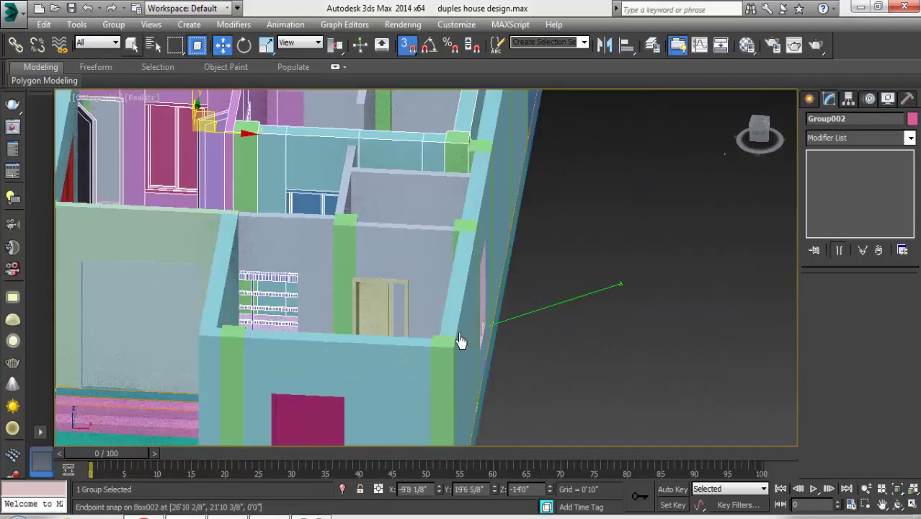
{"action": "scroll", "coordinate": [581, 361], "scroll_direction": "down", "scroll_amount": 3}
{"action": "key", "text": "ctrl+r"}
{"action": "scroll", "coordinate": [462, 254], "scroll_direction": "up", "scroll_amount": 2}
{"action": "scroll", "coordinate": [462, 254], "scroll_direction": "down", "scroll_amount": 4}
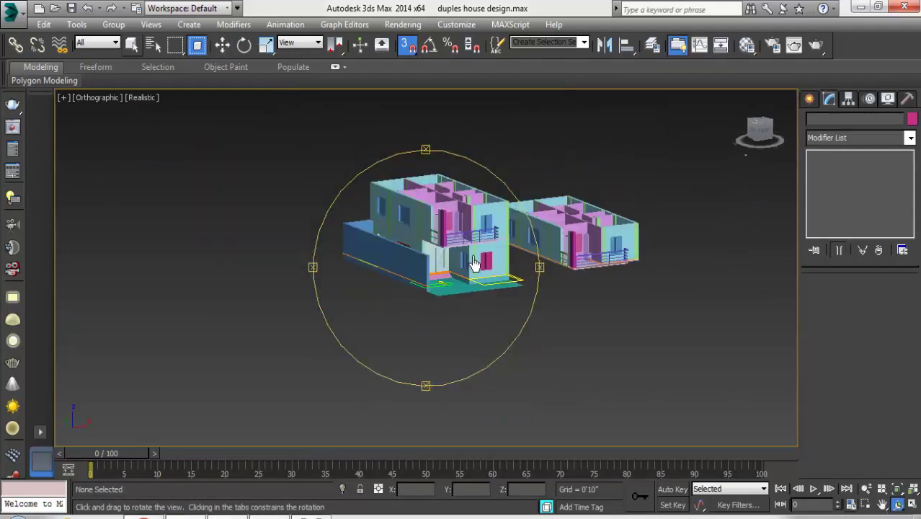
{"action": "mouse_move", "coordinate": [462, 254]}
{"action": "left_mouse_down"}
{"action": "mouse_move", "coordinate": [494, 294]}
{"action": "mouse_move", "coordinate": [592, 284]}
{"action": "mouse_move", "coordinate": [569, 305]}
{"action": "mouse_move", "coordinate": [432, 317]}
{"action": "mouse_move", "coordinate": [450, 281]}
{"action": "mouse_move", "coordinate": [483, 323]}
{"action": "mouse_move", "coordinate": [420, 328]}
{"action": "left_mouse_up"}
{"action": "scroll", "coordinate": [412, 319], "scroll_direction": "up", "scroll_amount": 4}
{"action": "scroll", "coordinate": [474, 301], "scroll_direction": "up", "scroll_amount": 2}
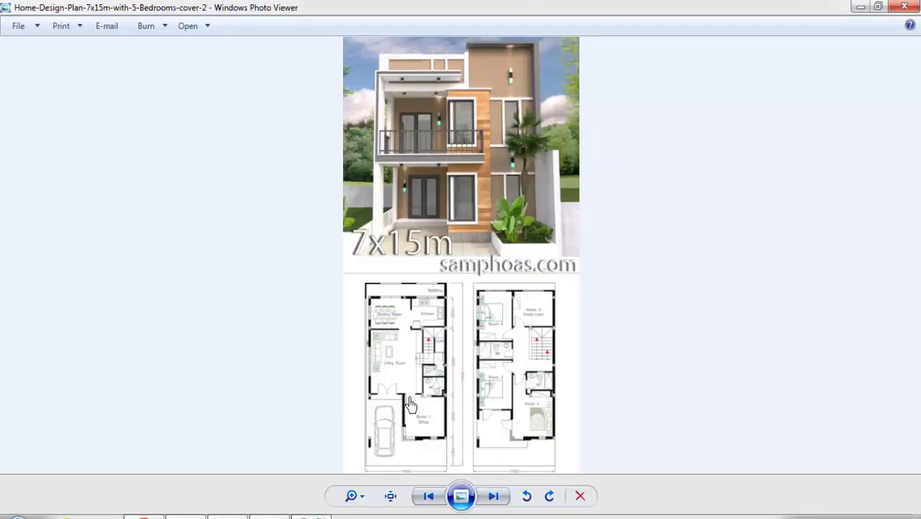
{"action": "left_click", "coordinate": [858, 7]}
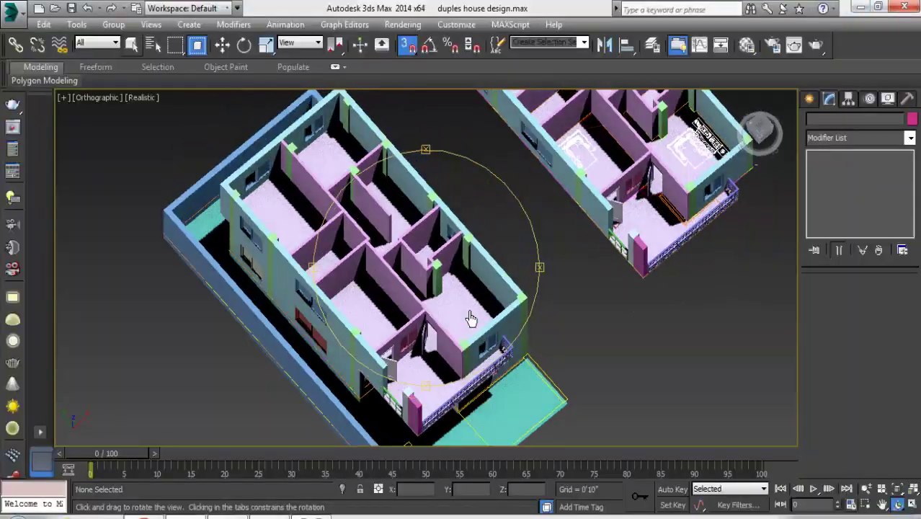
{"action": "left_click_drag", "start_coordinate": [473, 319], "coordinate": [485, 290]}
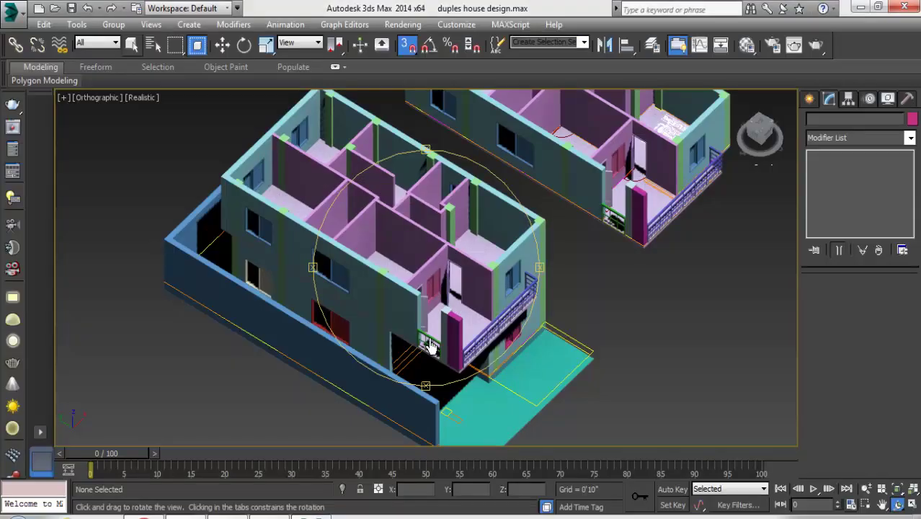
{"action": "middle_click_drag", "start_coordinate": [533, 310], "coordinate": [577, 348], "text": "alt"}
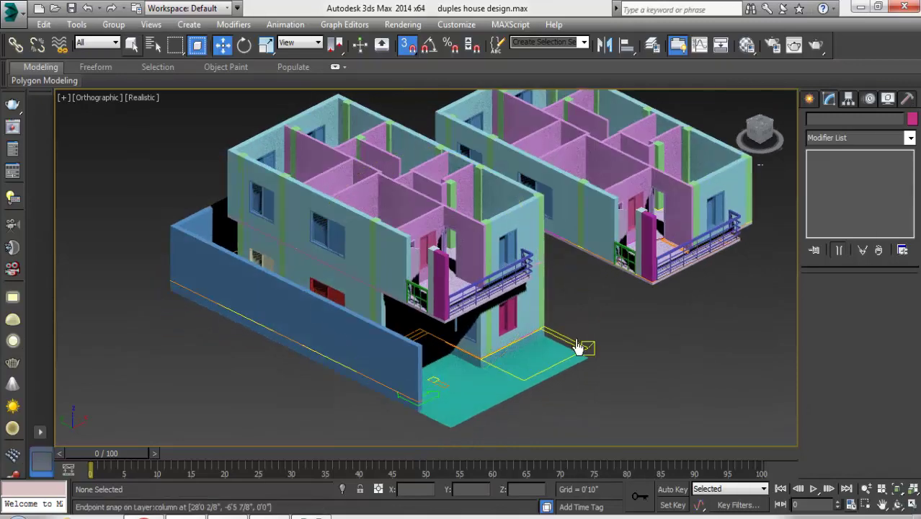
Raise the roof slab onto the upper-floor walls with endpoint snapping on.
{"action": "left_click", "coordinate": [111, 8]}
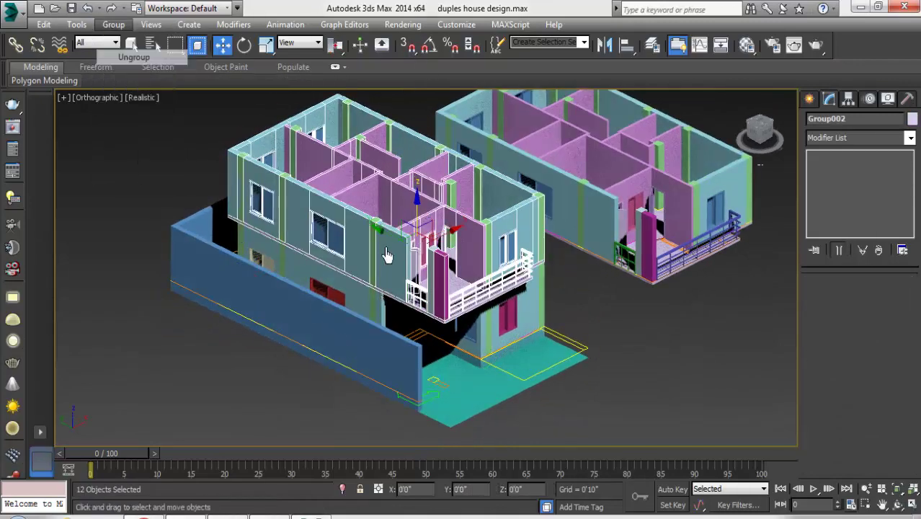
{"action": "left_click_drag", "start_coordinate": [446, 162], "coordinate": [462, 328]}
{"action": "scroll", "coordinate": [391, 138], "scroll_direction": "up", "scroll_amount": 5}
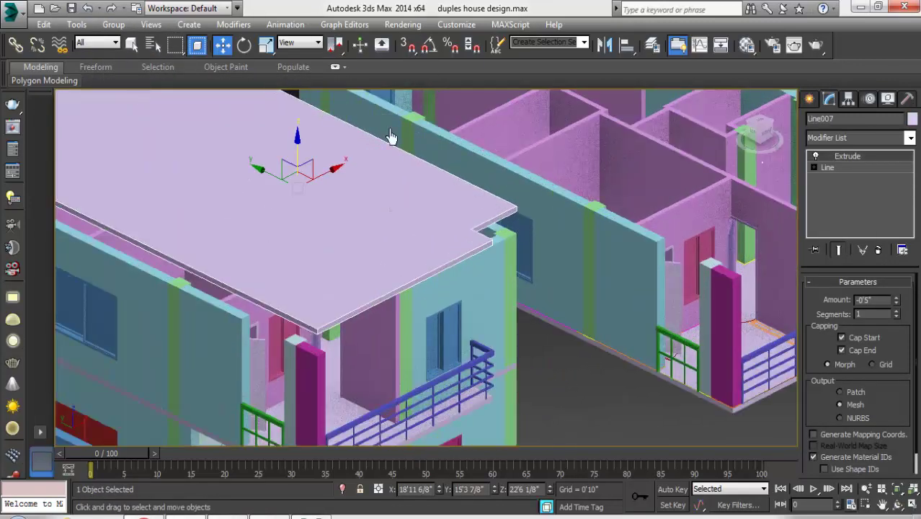
{"action": "key", "text": "s"}
{"action": "scroll", "coordinate": [511, 240], "scroll_direction": "down", "scroll_amount": 5}
{"action": "mouse_move", "coordinate": [510, 240]}
{"action": "middle_mouse_down", "text": "alt"}
{"action": "mouse_move", "coordinate": [366, 257]}
{"action": "mouse_move", "coordinate": [428, 291]}
{"action": "mouse_move", "coordinate": [438, 273]}
{"action": "middle_mouse_up", "text": "alt"}
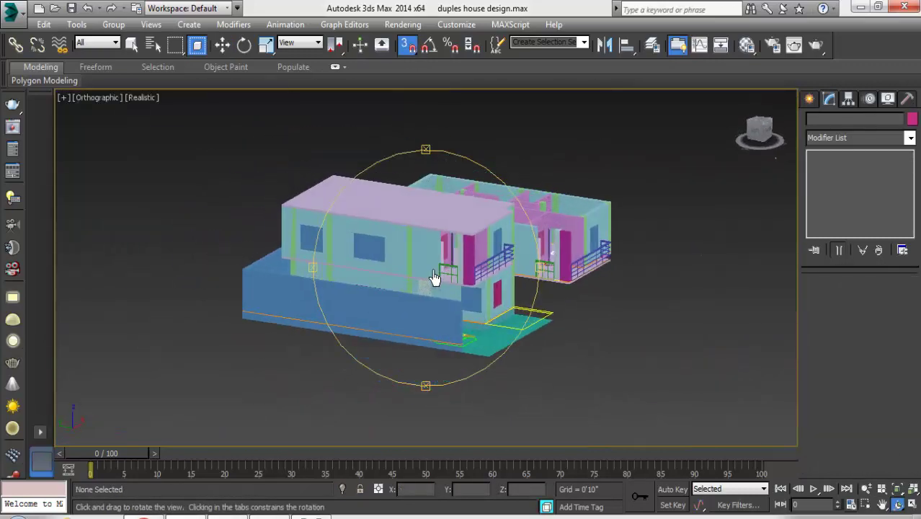
{"action": "scroll", "coordinate": [467, 271], "scroll_direction": "up", "scroll_amount": 5}
{"action": "key", "text": "w"}
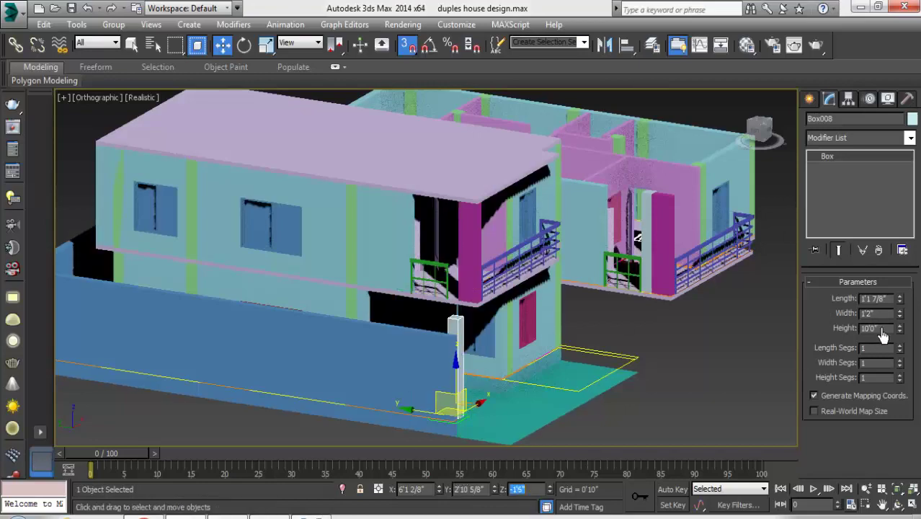
Convert the 25'0" column Box008 to Editable Poly and select its top vertices.
{"action": "mouse_move", "coordinate": [638, 237]}
{"action": "middle_mouse_down", "text": "alt"}
{"action": "mouse_move", "coordinate": [446, 300]}
{"action": "mouse_move", "coordinate": [335, 277]}
{"action": "mouse_move", "coordinate": [464, 304]}
{"action": "middle_mouse_up", "text": "alt"}
{"action": "right_click", "coordinate": [456, 194]}
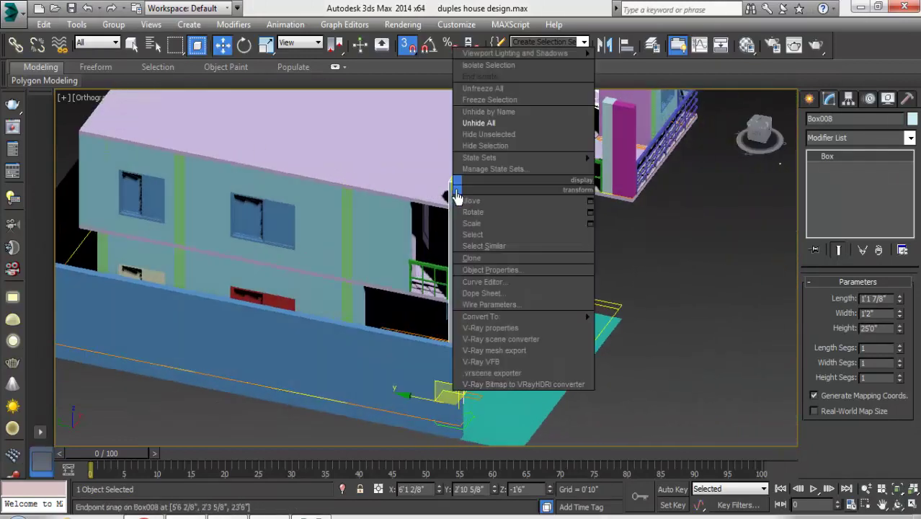
{"action": "left_click", "coordinate": [623, 339]}
{"action": "key", "text": "1"}
{"action": "left_click_drag", "start_coordinate": [429, 155], "coordinate": [472, 187]}
{"action": "scroll", "coordinate": [461, 144], "scroll_direction": "up", "scroll_amount": 3}
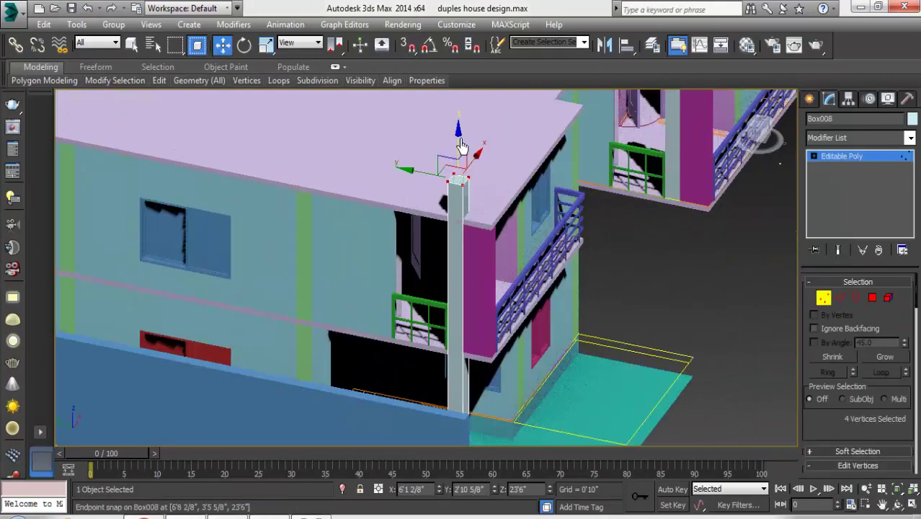
{"action": "key", "text": "1"}
{"action": "scroll", "coordinate": [446, 290], "scroll_direction": "down", "scroll_amount": 2}
{"action": "mouse_move", "coordinate": [446, 290]}
{"action": "middle_mouse_down", "text": "alt"}
{"action": "mouse_move", "coordinate": [434, 313]}
{"action": "mouse_move", "coordinate": [366, 323]}
{"action": "mouse_move", "coordinate": [461, 324]}
{"action": "middle_mouse_up", "text": "alt"}
{"action": "scroll", "coordinate": [434, 313], "scroll_direction": "down", "scroll_amount": 5}
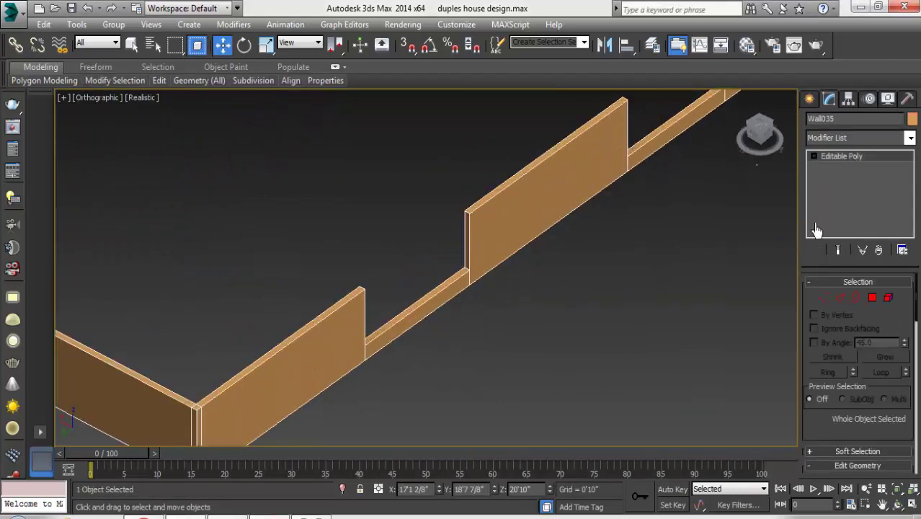
Enable snap and draw a line across the first parapet wall gap.
{"action": "scroll", "coordinate": [563, 278], "scroll_direction": "up", "scroll_amount": 2}
{"action": "left_click", "coordinate": [405, 48]}
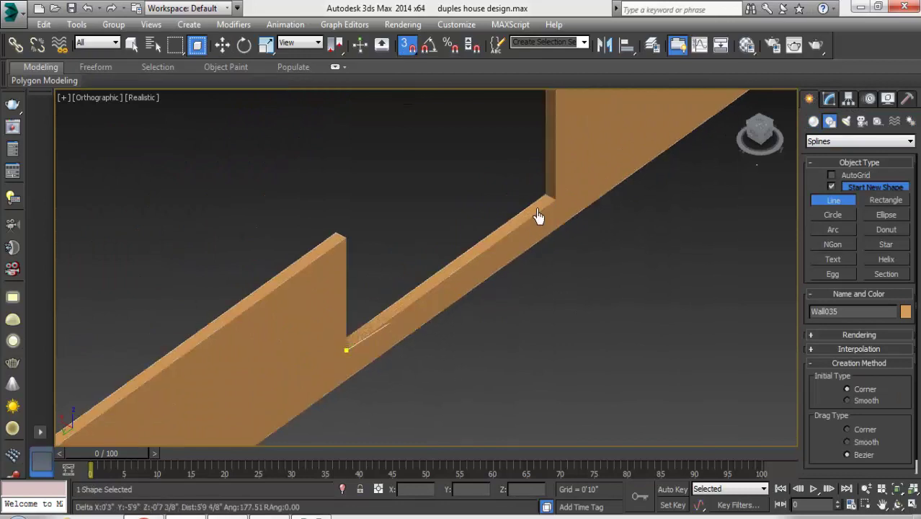
{"action": "middle_click_drag", "start_coordinate": [355, 392], "coordinate": [445, 252]}
{"action": "left_click", "coordinate": [472, 293]}
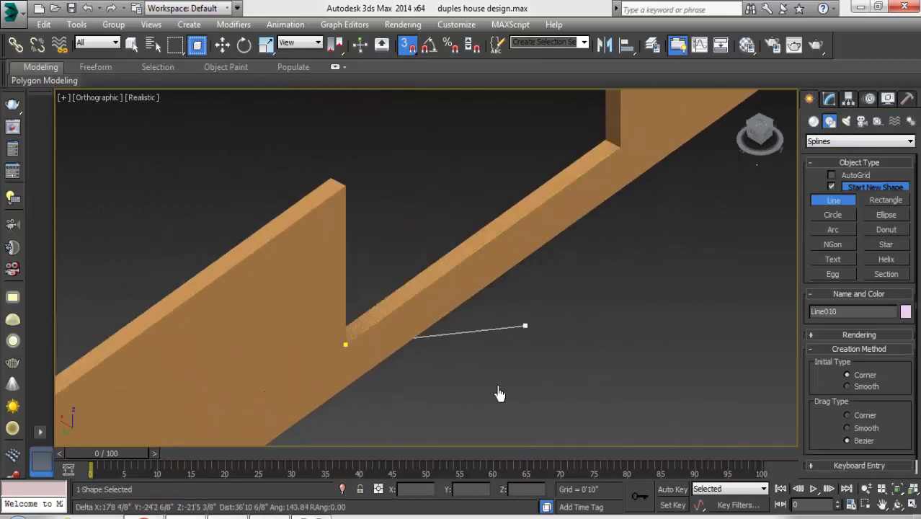
{"action": "middle_click_drag", "start_coordinate": [526, 323], "coordinate": [579, 313]}
{"action": "scroll", "coordinate": [503, 387], "scroll_direction": "down", "scroll_amount": 4}
{"action": "scroll", "coordinate": [382, 346], "scroll_direction": "up", "scroll_amount": 4}
{"action": "scroll", "coordinate": [382, 346], "scroll_direction": "up", "scroll_amount": 4}
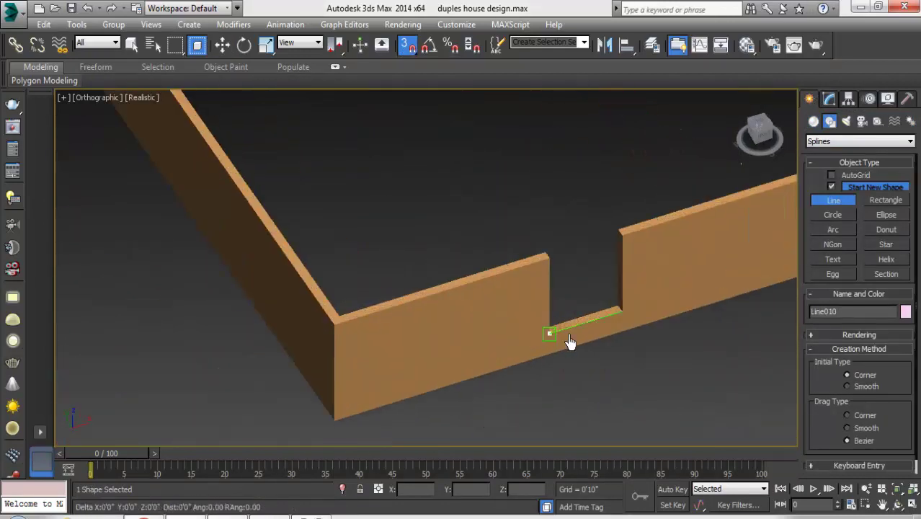
{"action": "scroll", "coordinate": [651, 341], "scroll_direction": "up", "scroll_amount": 2}
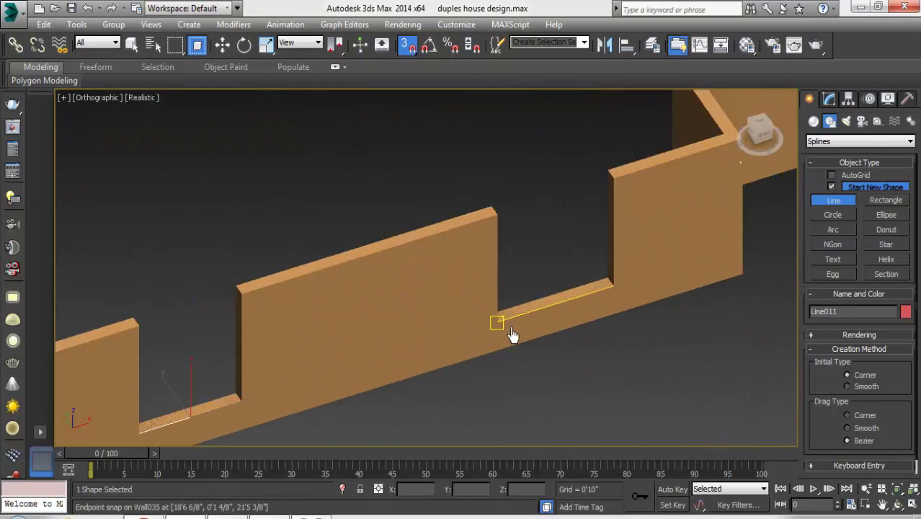
{"action": "left_click", "coordinate": [621, 299]}
{"action": "right_click", "coordinate": [622, 299]}
Draw lines across the remaining wall gaps, including the front gap.
{"action": "scroll", "coordinate": [508, 380], "scroll_direction": "down", "scroll_amount": 3}
{"action": "middle_click_drag", "start_coordinate": [508, 381], "coordinate": [646, 330], "text": "alt"}
{"action": "left_click", "coordinate": [730, 288]}
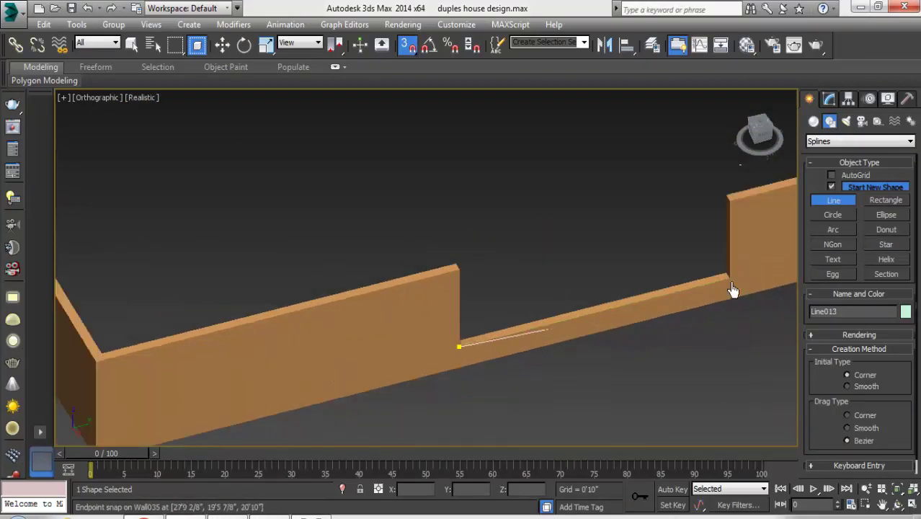
{"action": "right_click", "coordinate": [730, 287]}
{"action": "scroll", "coordinate": [475, 333], "scroll_direction": "down", "scroll_amount": 5}
{"action": "scroll", "coordinate": [514, 328], "scroll_direction": "up", "scroll_amount": 5}
{"action": "left_click", "coordinate": [448, 312]}
{"action": "scroll", "coordinate": [483, 311], "scroll_direction": "up", "scroll_amount": 1}
{"action": "scroll", "coordinate": [483, 311], "scroll_direction": "down", "scroll_amount": 5}
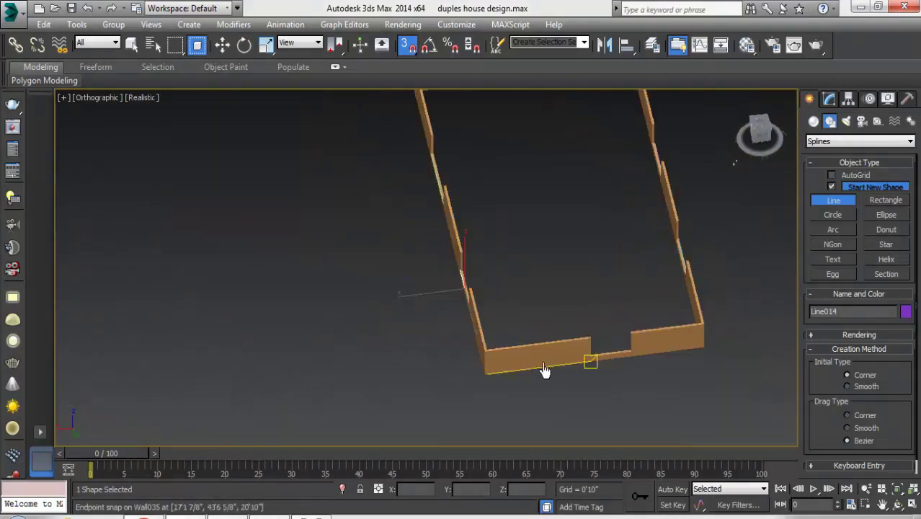
{"action": "middle_click_drag", "start_coordinate": [544, 370], "coordinate": [607, 378], "text": "alt"}
{"action": "scroll", "coordinate": [607, 378], "scroll_direction": "up", "scroll_amount": 5}
{"action": "left_click", "coordinate": [610, 328]}
{"action": "right_click", "coordinate": [610, 329]}
Turn snap off, hide the walls, and select one of the gap lines.
{"action": "key", "text": "w"}
{"action": "left_click", "coordinate": [408, 46]}
{"action": "left_click", "coordinate": [549, 313]}
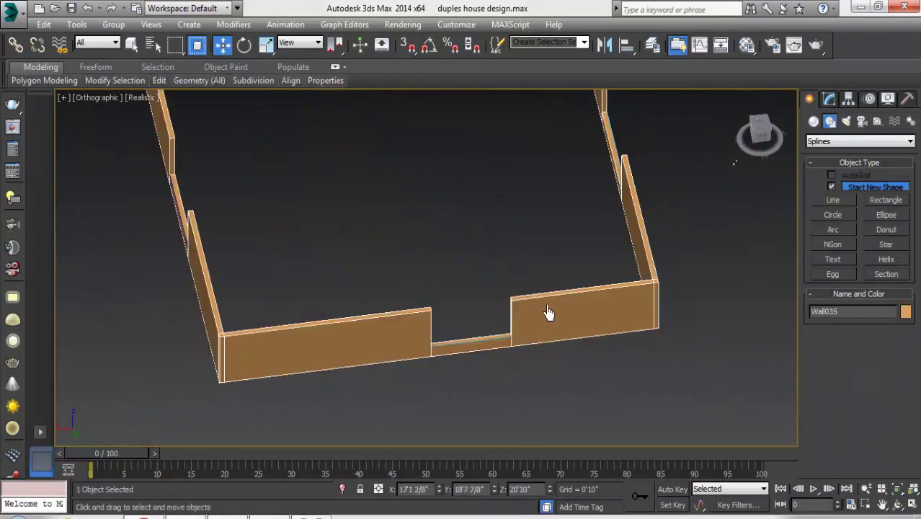
{"action": "key", "text": "shift+g"}
{"action": "left_click", "coordinate": [530, 243]}
{"action": "right_click", "coordinate": [530, 242]}
Create Railing006 from AEC Extended by picking a gap line as its path.
{"action": "left_click", "coordinate": [721, 360]}
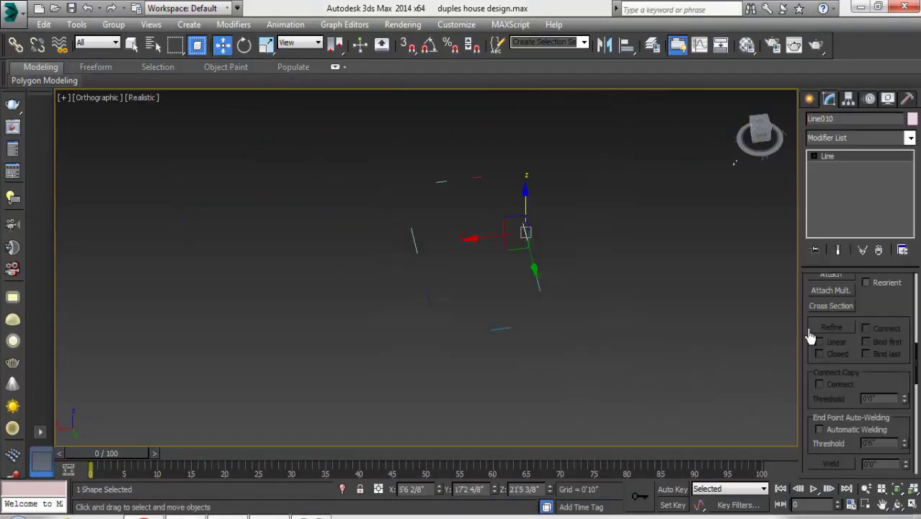
{"action": "scroll", "coordinate": [846, 346], "scroll_direction": "down", "scroll_amount": 3}
{"action": "scroll", "coordinate": [847, 355], "scroll_direction": "down", "scroll_amount": 3}
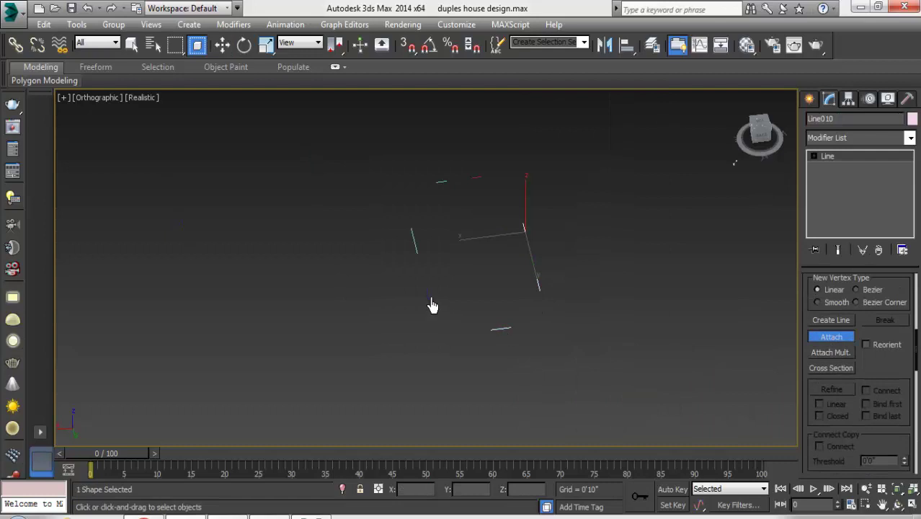
{"action": "left_click", "coordinate": [809, 99]}
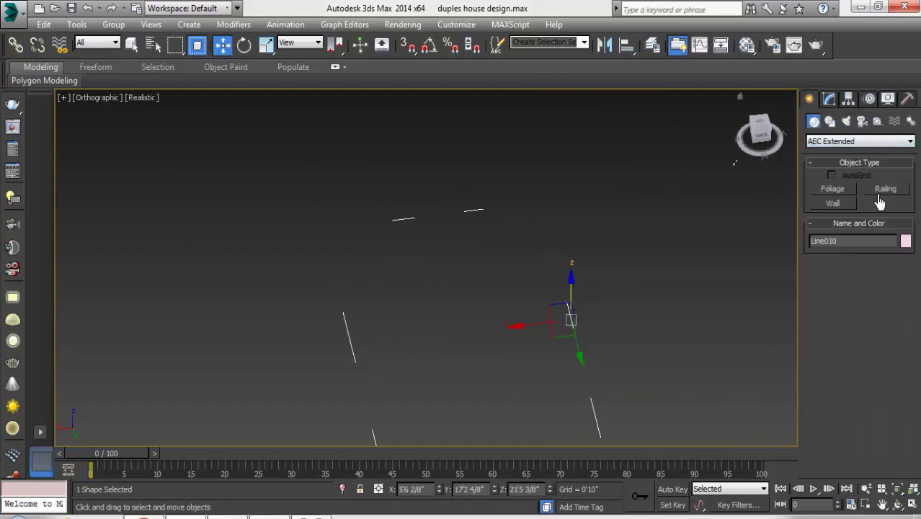
{"action": "left_click", "coordinate": [886, 189]}
{"action": "left_click", "coordinate": [858, 281]}
{"action": "left_click", "coordinate": [574, 324]}
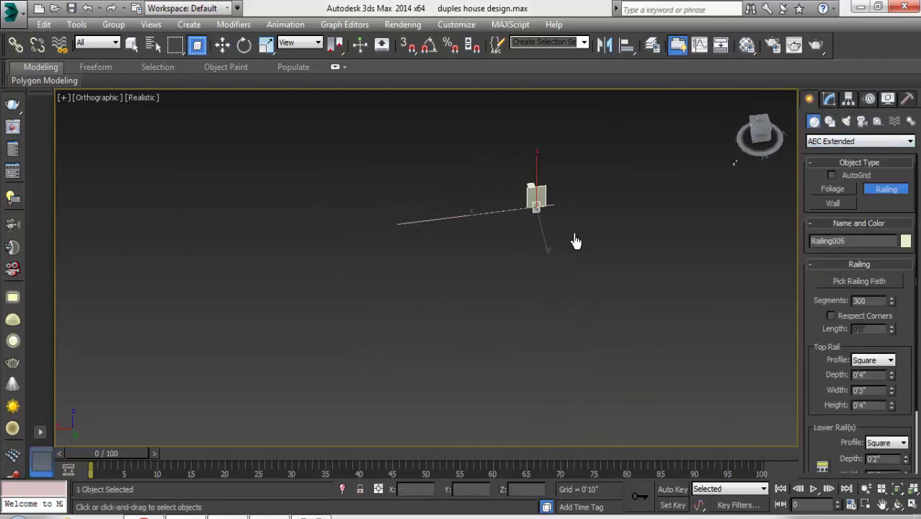
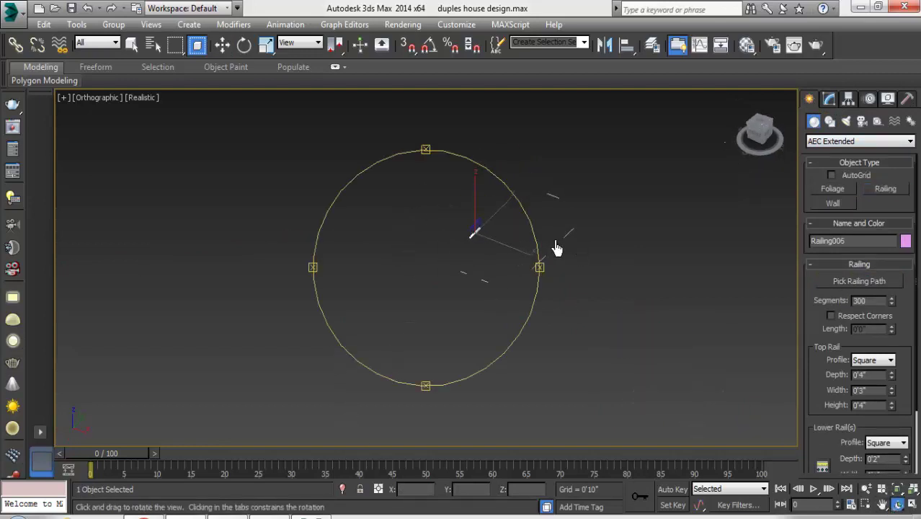
Stop creating railings, zoom in, and select the line under the rail.
{"action": "left_click", "coordinate": [885, 189]}
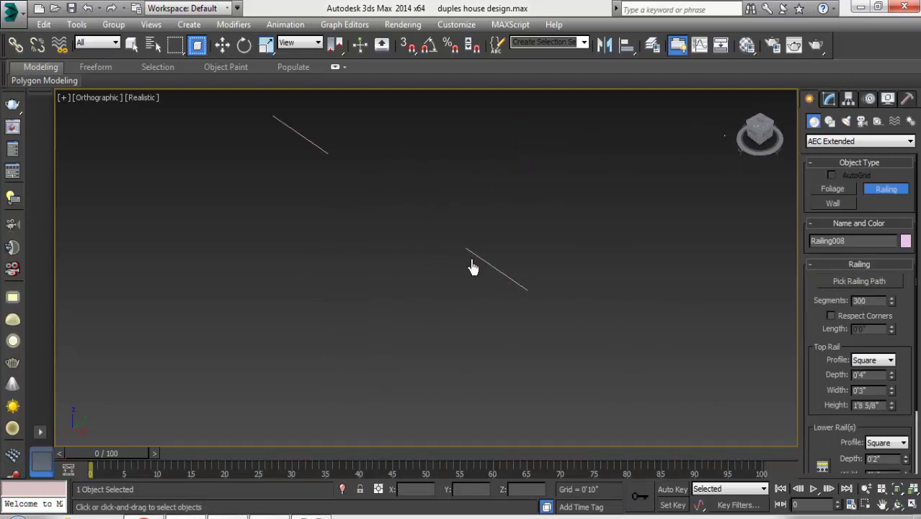
{"action": "key", "text": "w"}
{"action": "key", "text": "z"}
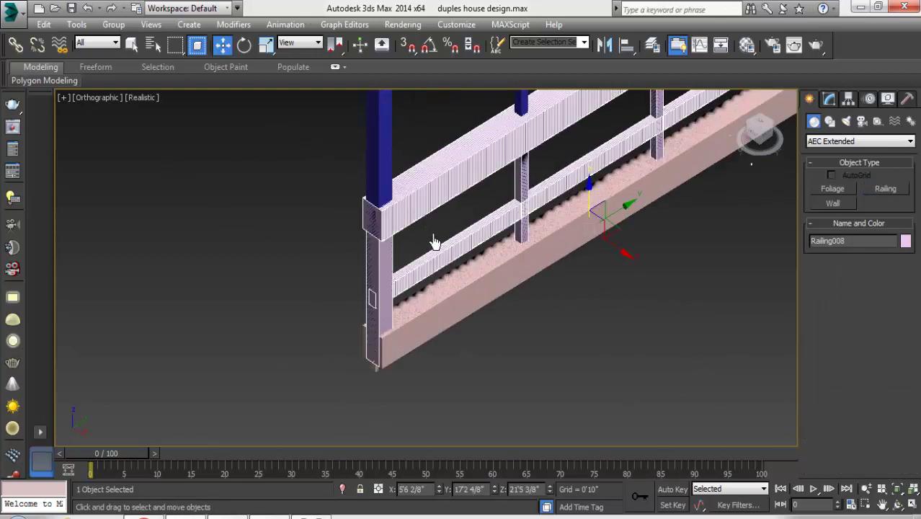
{"action": "left_click", "coordinate": [418, 325]}
{"action": "scroll", "coordinate": [366, 315], "scroll_direction": "down", "scroll_amount": 5}
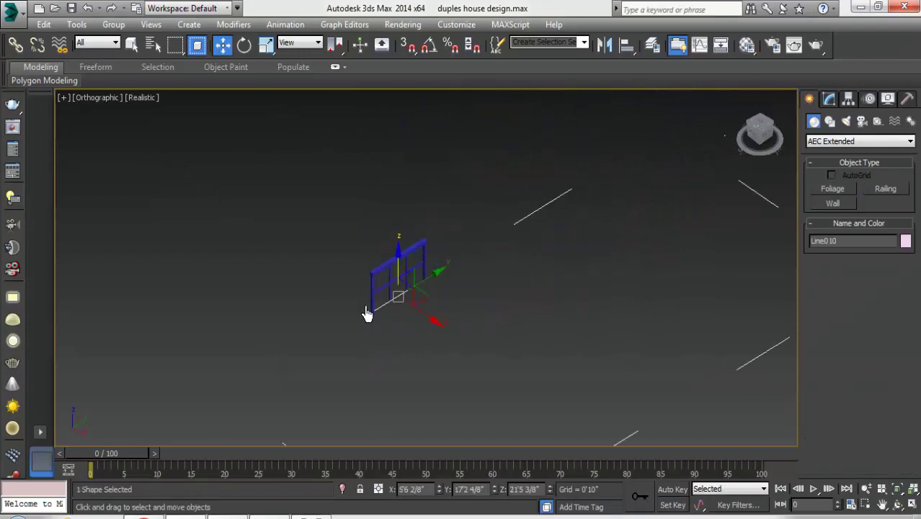
Use Unhide All from the quad menu to show the whole house again.
{"action": "left_click", "coordinate": [828, 101]}
{"action": "left_click", "coordinate": [810, 98]}
{"action": "right_click", "coordinate": [421, 305]}
{"action": "left_click", "coordinate": [473, 240]}
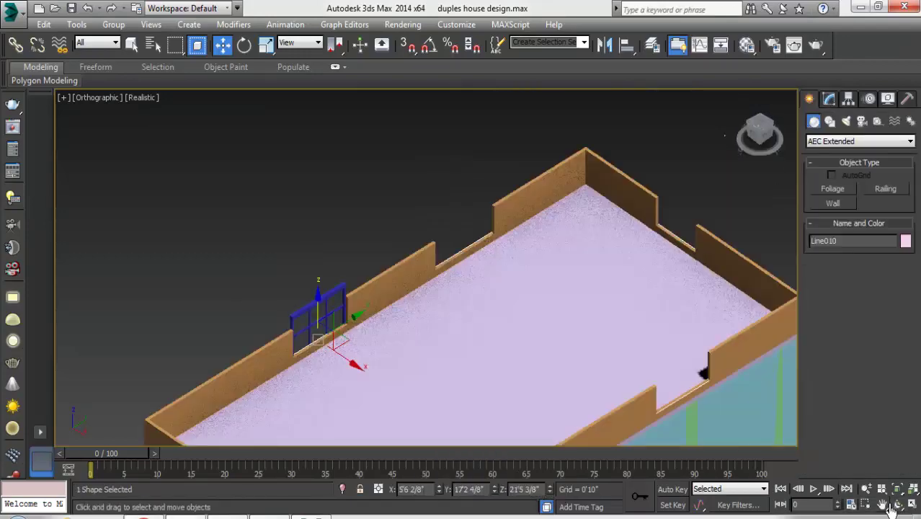
{"action": "left_click", "coordinate": [897, 505]}
Select Railing005 in the parapet gap and set its Top Rail Height to 2'6".
{"action": "left_click_drag", "start_coordinate": [505, 288], "coordinate": [432, 302]}
{"action": "scroll", "coordinate": [468, 302], "scroll_direction": "up", "scroll_amount": 5}
{"action": "left_click", "coordinate": [828, 99]}
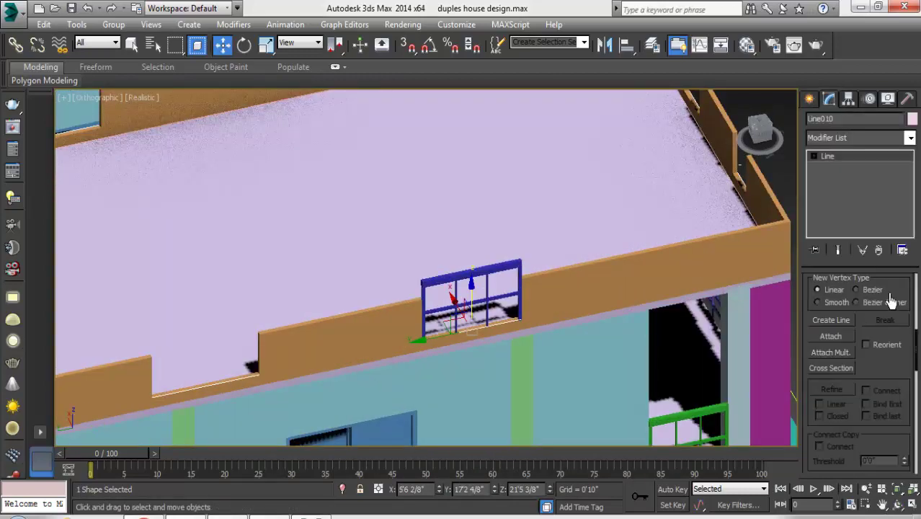
{"action": "left_click", "coordinate": [464, 277]}
{"action": "scroll", "coordinate": [858, 361], "scroll_direction": "down", "scroll_amount": 3}
{"action": "scroll", "coordinate": [857, 360], "scroll_direction": "up", "scroll_amount": 2}
{"action": "left_click", "coordinate": [861, 401]}
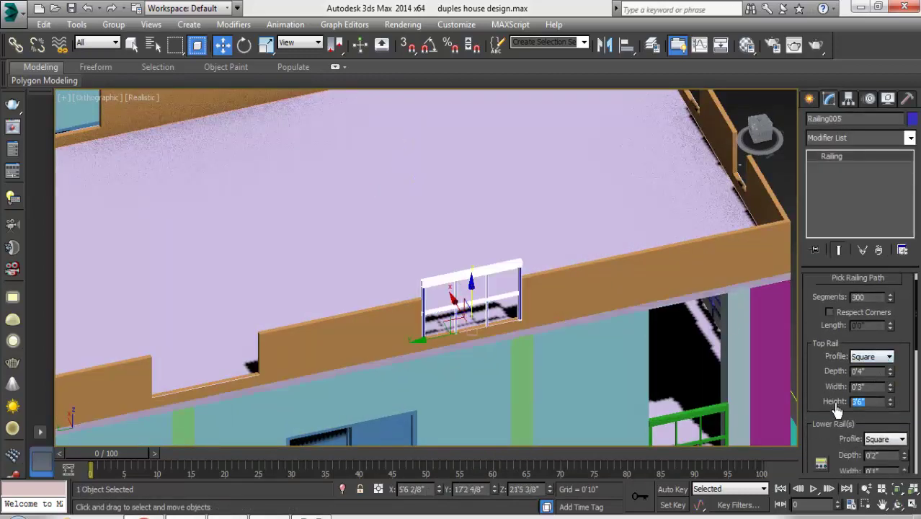
{"action": "type", "text": "2"}
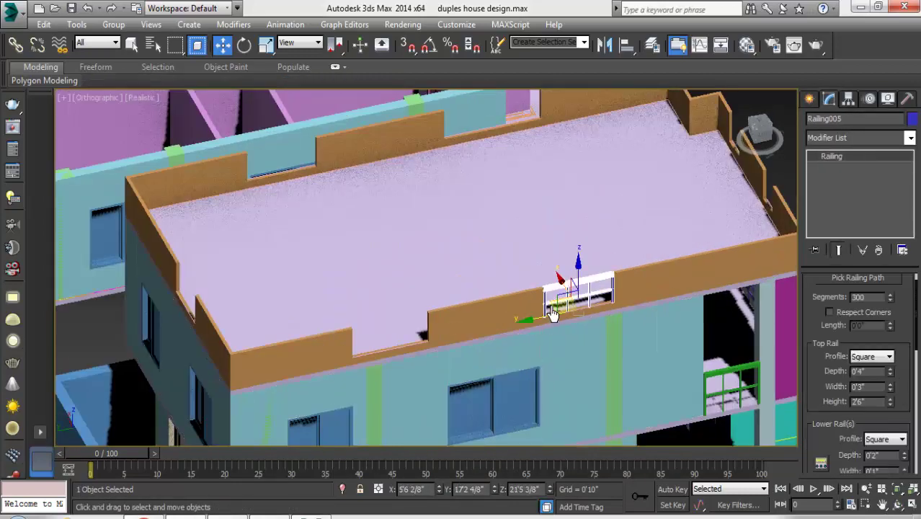
Shift-drag a copy of the railing, Railing006, into the next parapet gap to the left.
{"action": "left_click_drag", "start_coordinate": [573, 299], "coordinate": [357, 352], "text": "shift"}
{"action": "left_click", "coordinate": [464, 326]}
{"action": "scroll", "coordinate": [368, 343], "scroll_direction": "up", "scroll_amount": 3}
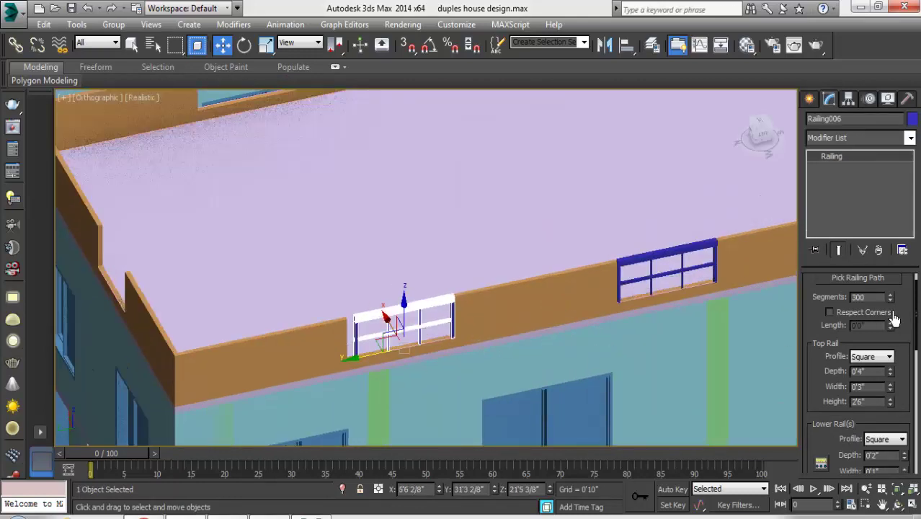
{"action": "scroll", "coordinate": [886, 324], "scroll_direction": "down", "scroll_amount": 2}
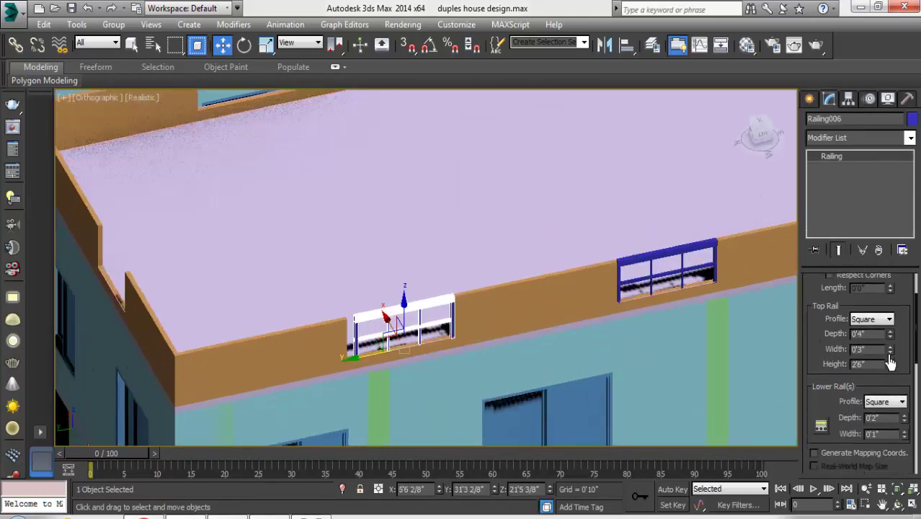
{"action": "scroll", "coordinate": [828, 374], "scroll_direction": "up", "scroll_amount": 2}
{"action": "scroll", "coordinate": [839, 403], "scroll_direction": "down", "scroll_amount": 2}
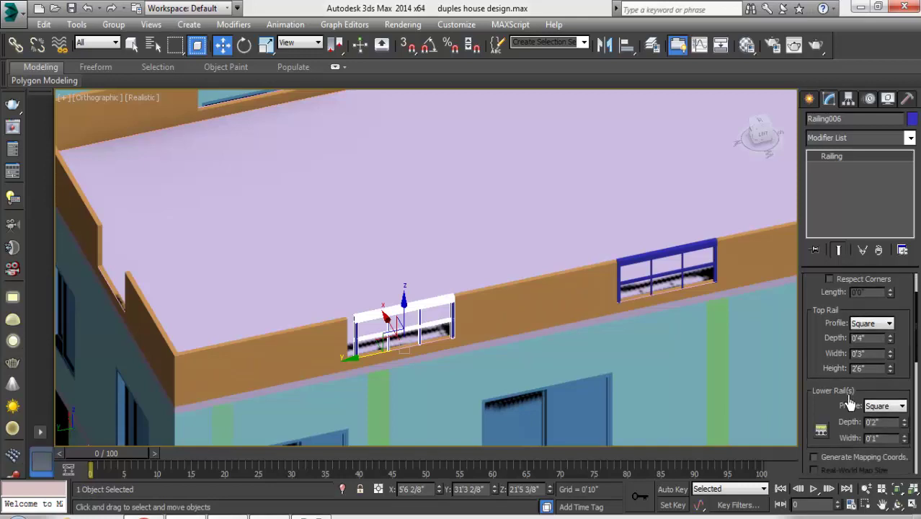
{"action": "scroll", "coordinate": [836, 396], "scroll_direction": "up", "scroll_amount": 1}
{"action": "scroll", "coordinate": [378, 345], "scroll_direction": "up", "scroll_amount": 3}
Convert Railing006 to Editable Poly and select its left-end vertices.
{"action": "right_click", "coordinate": [443, 286]}
{"action": "left_click", "coordinate": [493, 435]}
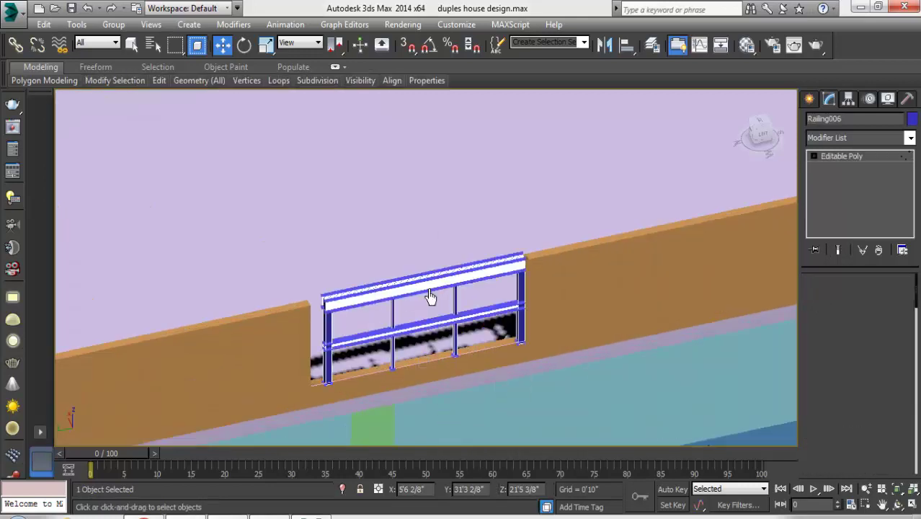
{"action": "key", "text": "1"}
{"action": "left_click_drag", "start_coordinate": [342, 277], "coordinate": [303, 353]}
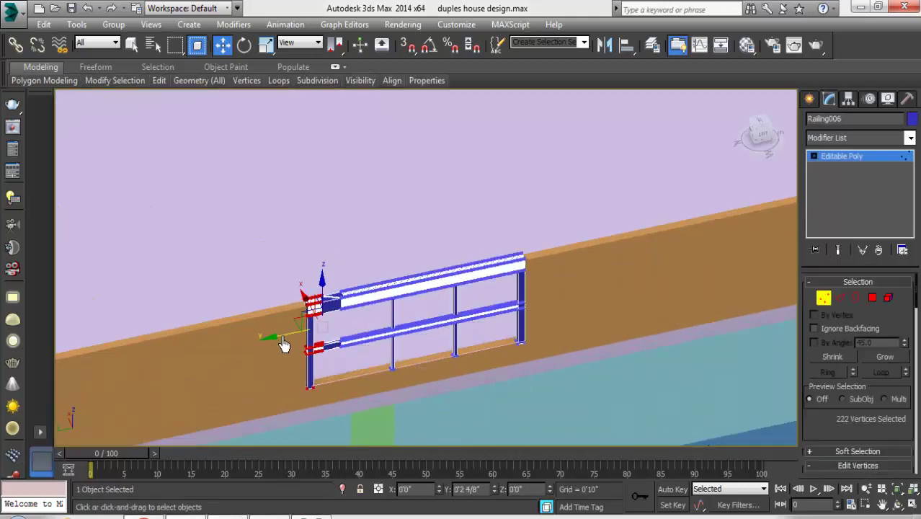
{"action": "scroll", "coordinate": [325, 328], "scroll_direction": "up", "scroll_amount": 5}
{"action": "scroll", "coordinate": [396, 250], "scroll_direction": "down", "scroll_amount": 3}
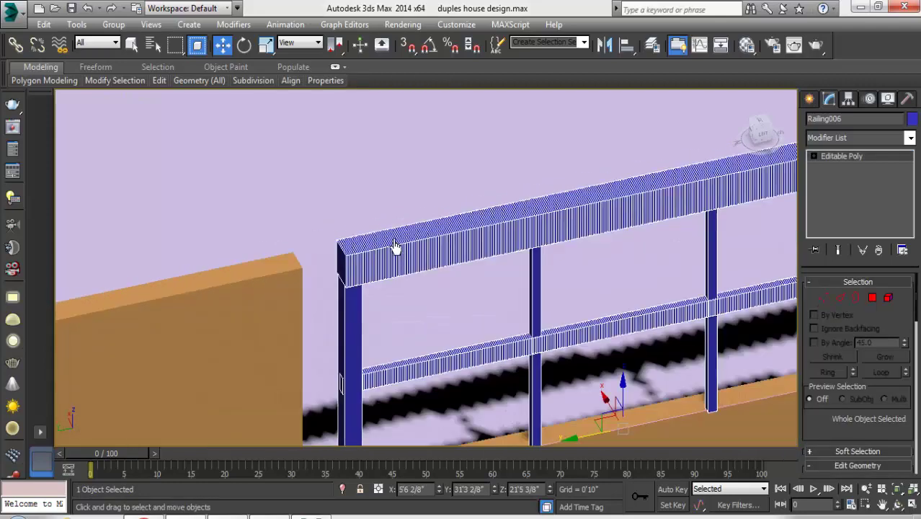
{"action": "scroll", "coordinate": [448, 251], "scroll_direction": "up", "scroll_amount": 3}
{"action": "left_click", "coordinate": [489, 366]}
Switch the line along the parapet gap to Segment sub-object level.
{"action": "scroll", "coordinate": [890, 267], "scroll_direction": "down", "scroll_amount": 3}
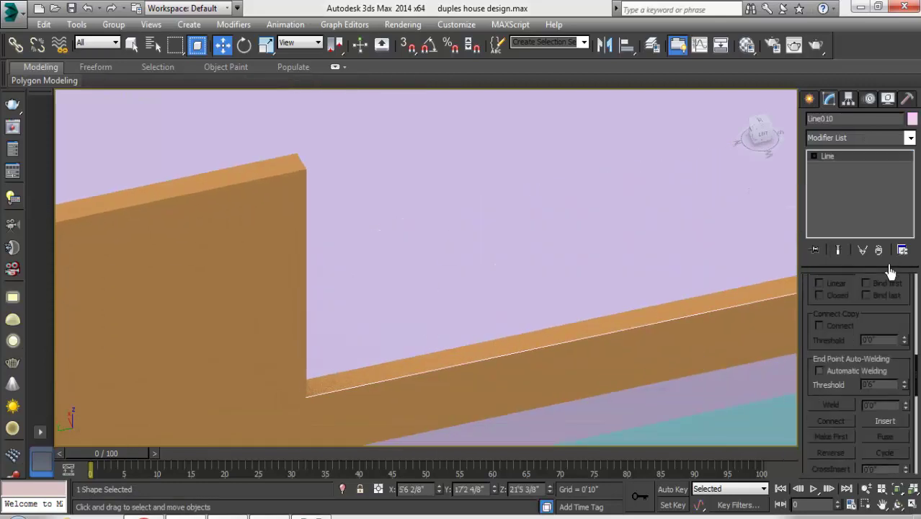
{"action": "scroll", "coordinate": [890, 267], "scroll_direction": "up", "scroll_amount": 2}
{"action": "left_click", "coordinate": [814, 155]}
{"action": "left_click", "coordinate": [841, 179]}
{"action": "scroll", "coordinate": [859, 360], "scroll_direction": "down", "scroll_amount": 5}
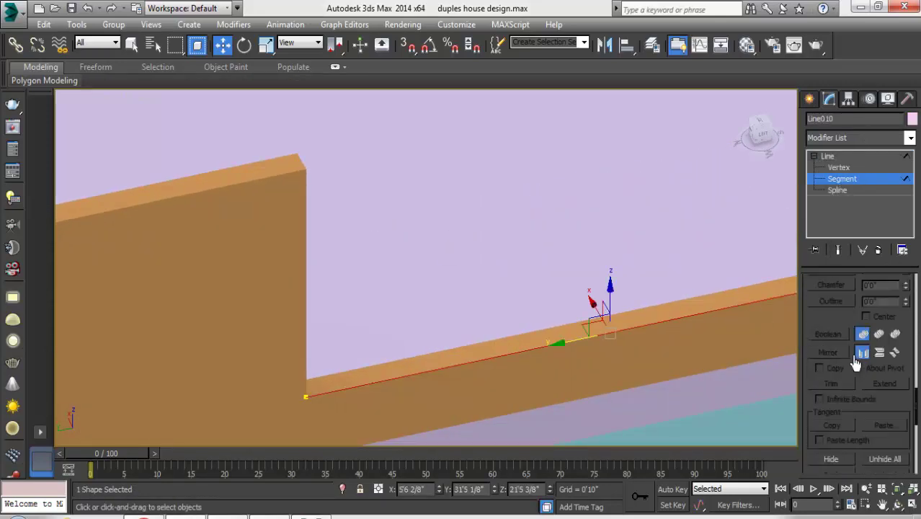
{"action": "scroll", "coordinate": [843, 404], "scroll_direction": "down", "scroll_amount": 3}
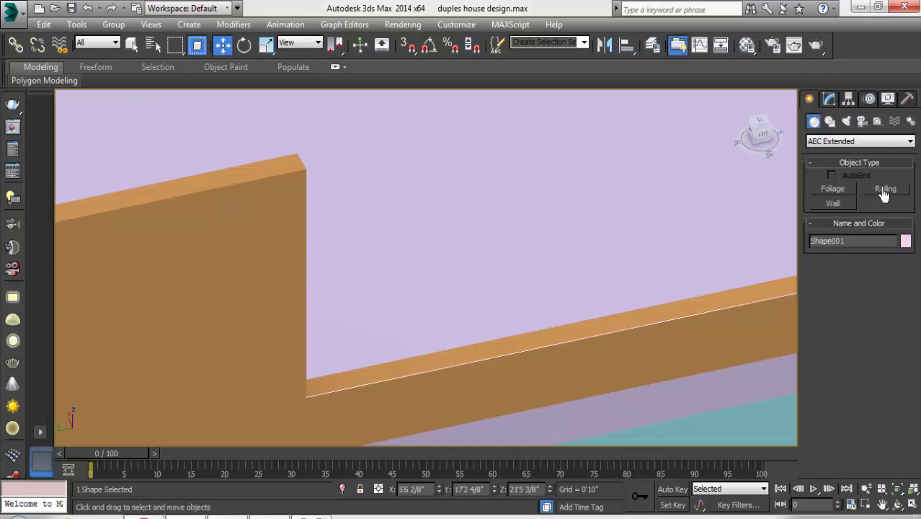
Create a new railing using the line as its picked path, viewing the building from another side.
{"action": "left_click", "coordinate": [885, 189]}
{"action": "left_click", "coordinate": [857, 280]}
{"action": "left_click", "coordinate": [705, 323]}
{"action": "scroll", "coordinate": [490, 276], "scroll_direction": "down", "scroll_amount": 3}
{"action": "scroll", "coordinate": [413, 310], "scroll_direction": "down", "scroll_amount": 3}
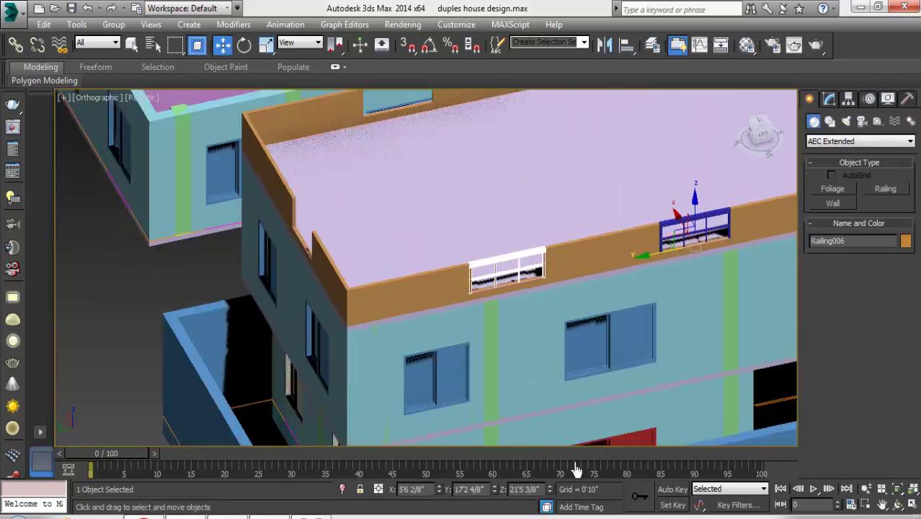
{"action": "scroll", "coordinate": [425, 308], "scroll_direction": "down", "scroll_amount": 3}
{"action": "mouse_move", "coordinate": [524, 288]}
{"action": "left_mouse_down"}
{"action": "mouse_move", "coordinate": [282, 302]}
{"action": "mouse_move", "coordinate": [438, 386]}
{"action": "mouse_move", "coordinate": [502, 344]}
{"action": "left_mouse_up"}
{"action": "right_click", "coordinate": [502, 345]}
{"action": "scroll", "coordinate": [502, 344], "scroll_direction": "up", "scroll_amount": 5}
{"action": "scroll", "coordinate": [585, 300], "scroll_direction": "up", "scroll_amount": 4}
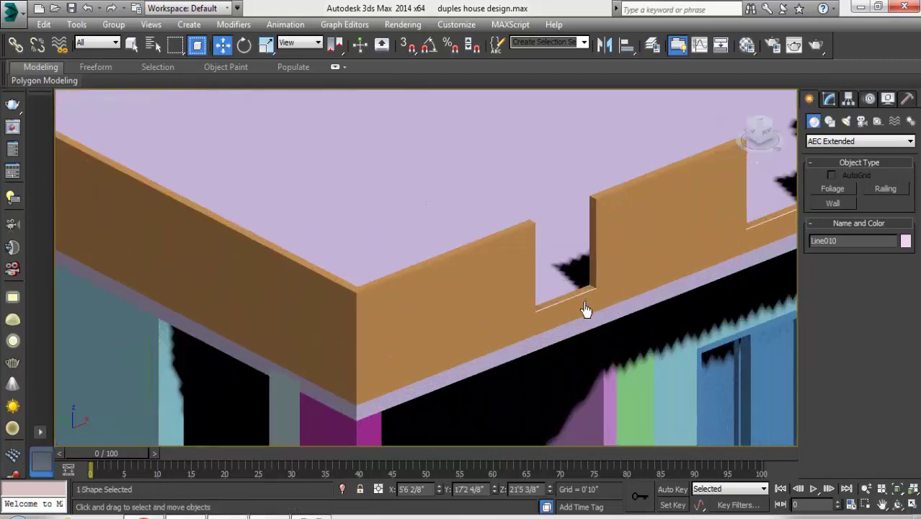
Check the line's rendering settings, convert the pipe to Editable Poly, and clone four copies upward.
{"action": "left_click", "coordinate": [830, 101]}
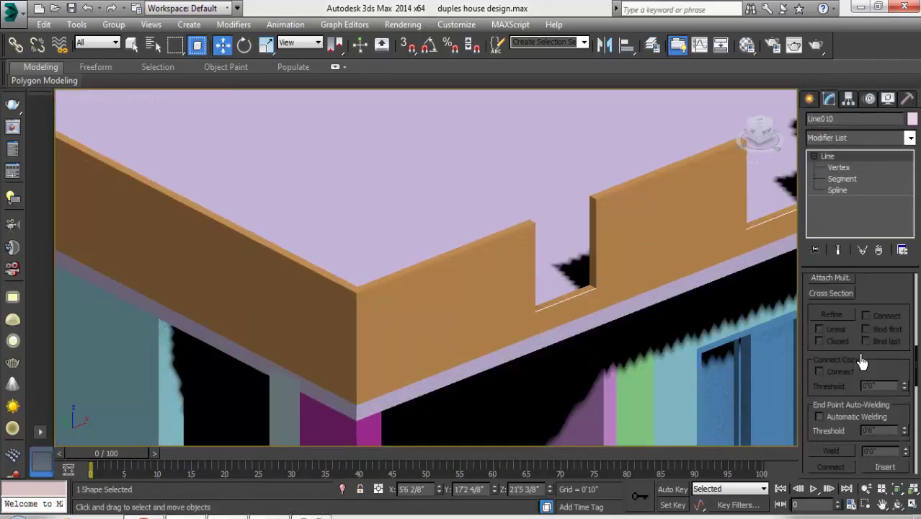
{"action": "left_click", "coordinate": [857, 279]}
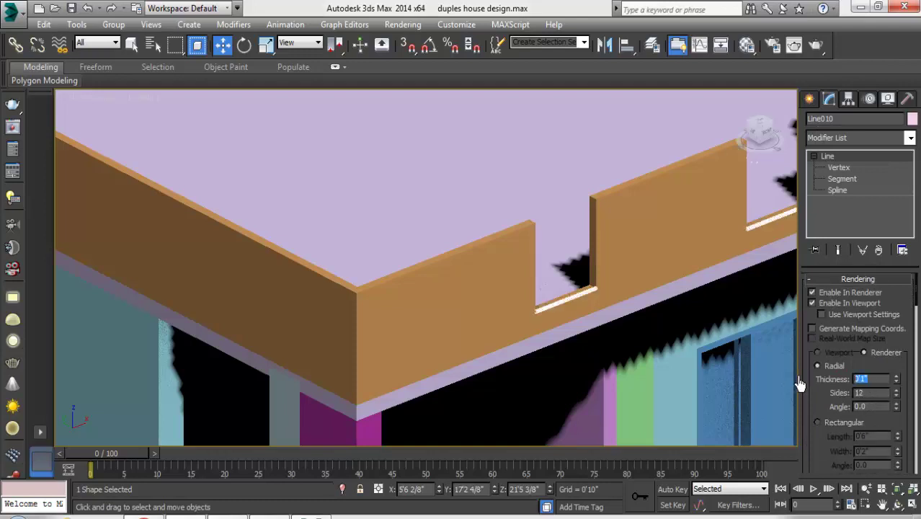
{"action": "scroll", "coordinate": [309, 222], "scroll_direction": "down", "scroll_amount": 5}
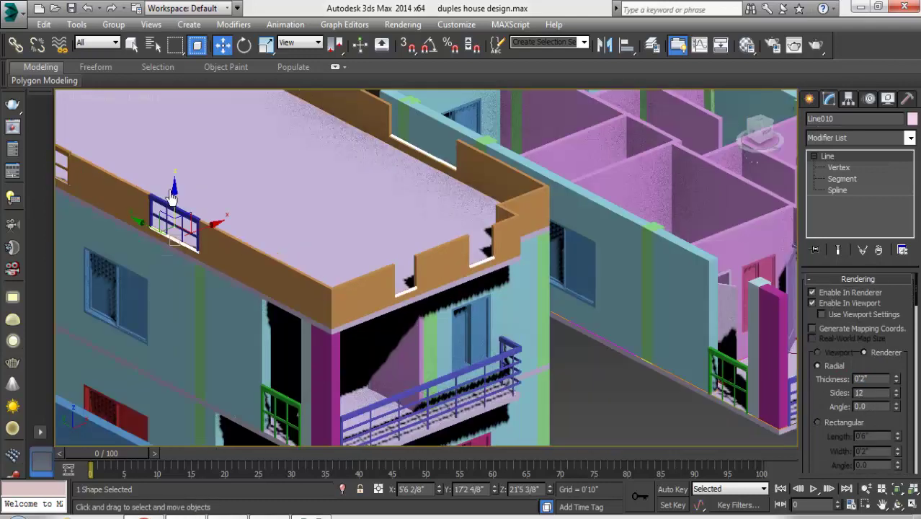
{"action": "key", "text": "z"}
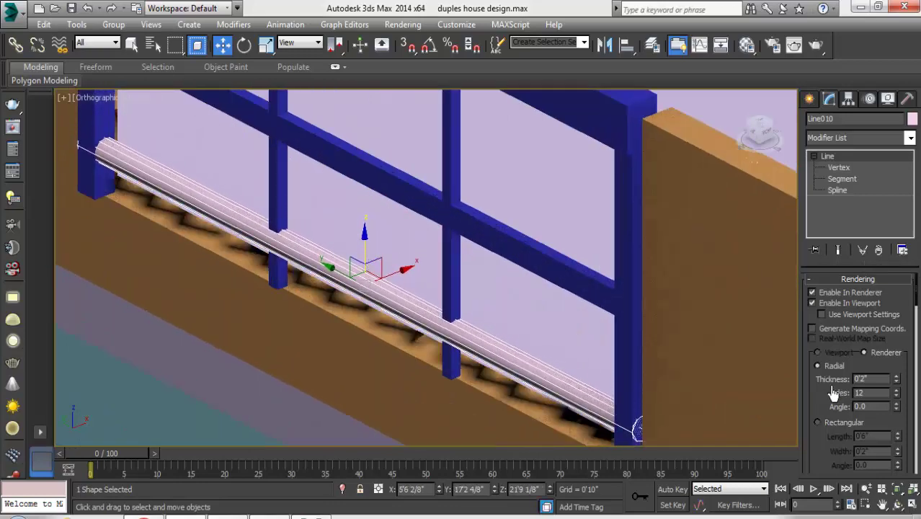
{"action": "type", "text": "24"}
{"action": "right_click", "coordinate": [265, 243]}
{"action": "left_click", "coordinate": [513, 461]}
{"action": "left_click_drag", "start_coordinate": [364, 268], "coordinate": [366, 198], "text": "shift"}
{"action": "left_click", "coordinate": [462, 324]}
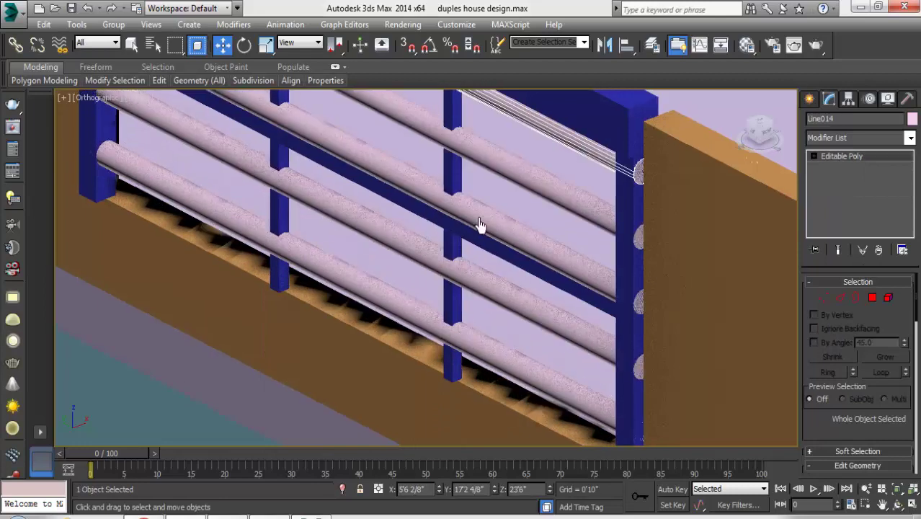
Convert the pipe railing shape to Editable Poly and clone it into another wall gap.
{"action": "scroll", "coordinate": [481, 226], "scroll_direction": "down", "scroll_amount": 5}
{"action": "scroll", "coordinate": [308, 187], "scroll_direction": "down", "scroll_amount": 5}
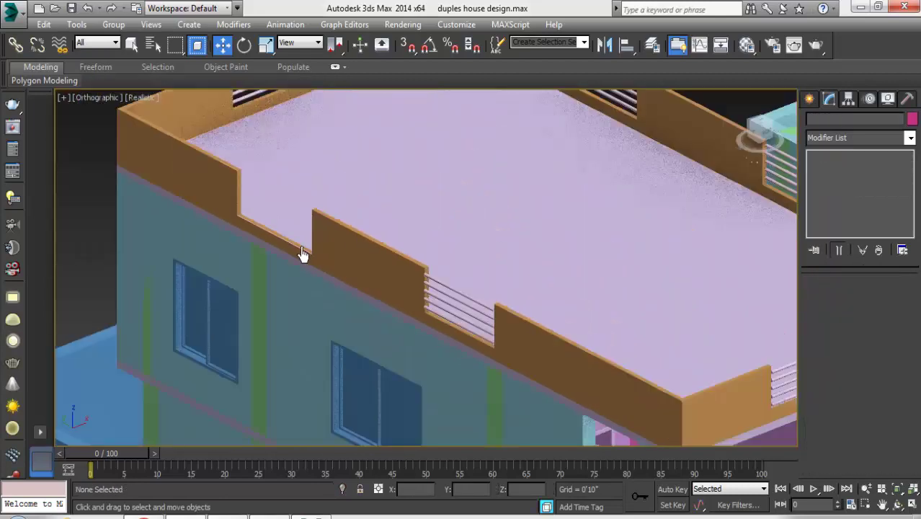
{"action": "left_click", "coordinate": [284, 246]}
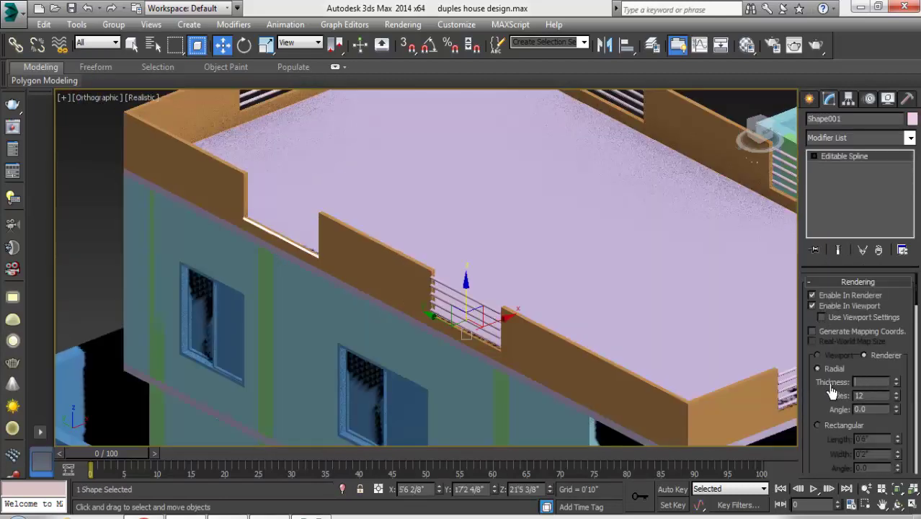
{"action": "scroll", "coordinate": [310, 263], "scroll_direction": "up", "scroll_amount": 3}
{"action": "scroll", "coordinate": [311, 263], "scroll_direction": "up", "scroll_amount": 2}
{"action": "right_click", "coordinate": [409, 260]}
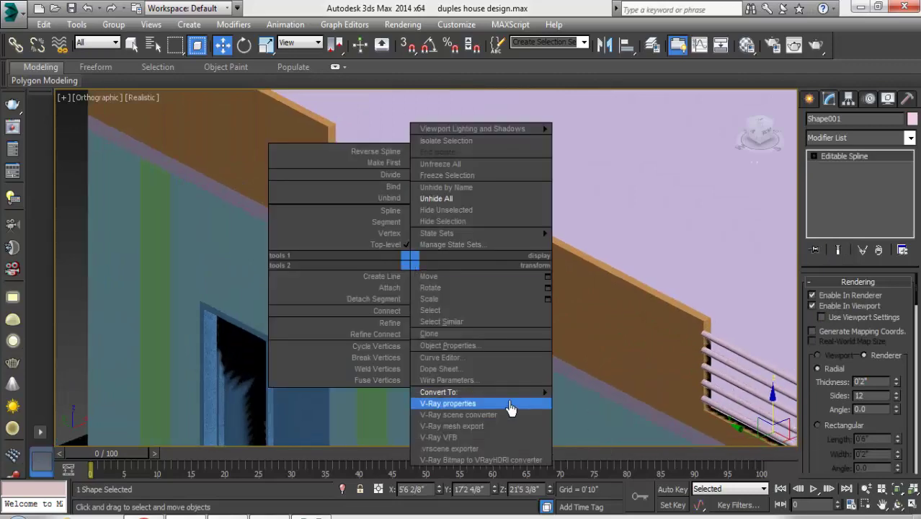
{"action": "left_click", "coordinate": [605, 403]}
{"action": "left_click_drag", "start_coordinate": [772, 404], "coordinate": [772, 338], "text": "shift"}
{"action": "left_click", "coordinate": [462, 325]}
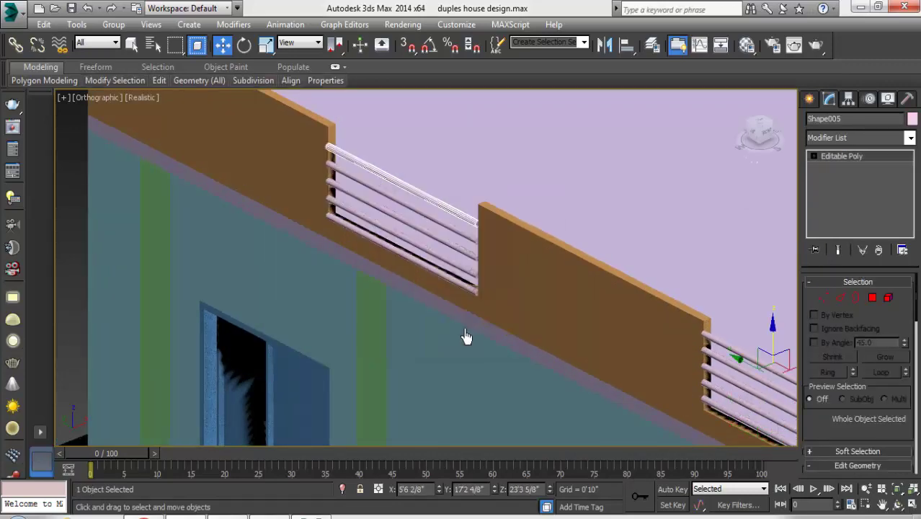
In the four-viewport layout, select the railing in the wall gap, then clear the selection.
{"action": "scroll", "coordinate": [341, 280], "scroll_direction": "down", "scroll_amount": 4}
{"action": "scroll", "coordinate": [342, 279], "scroll_direction": "down", "scroll_amount": 3}
{"action": "key", "text": "alt+w"}
{"action": "left_click", "coordinate": [582, 358]}
{"action": "scroll", "coordinate": [582, 358], "scroll_direction": "up", "scroll_amount": 5}
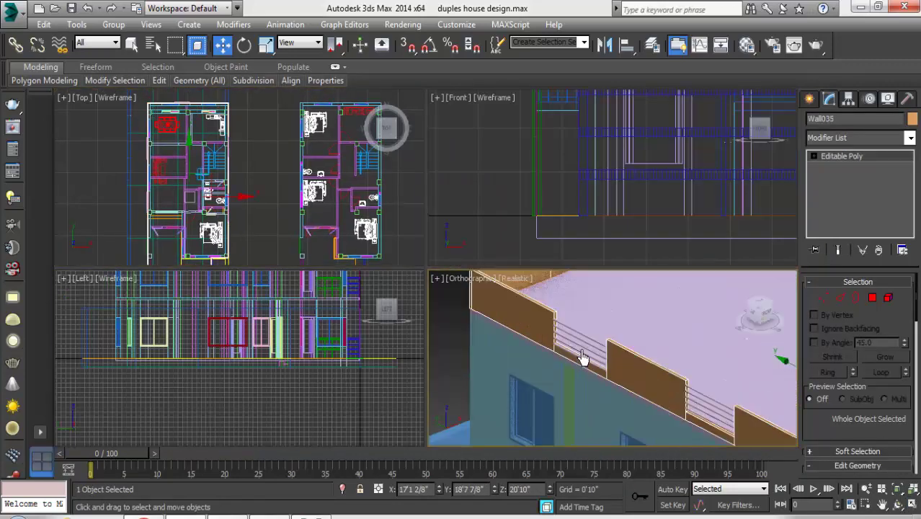
{"action": "left_click", "coordinate": [582, 359]}
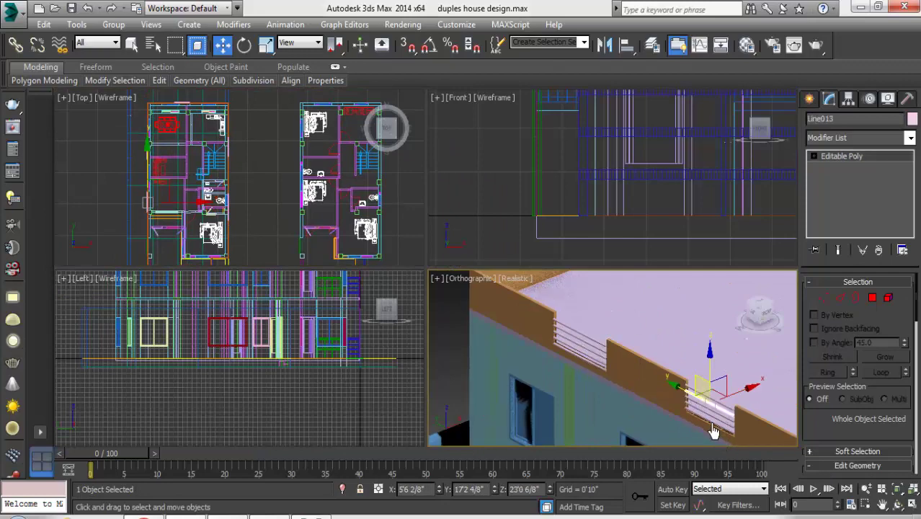
{"action": "key", "text": "alt+w"}
{"action": "scroll", "coordinate": [360, 257], "scroll_direction": "up", "scroll_amount": 3}
{"action": "left_click", "coordinate": [361, 262]}
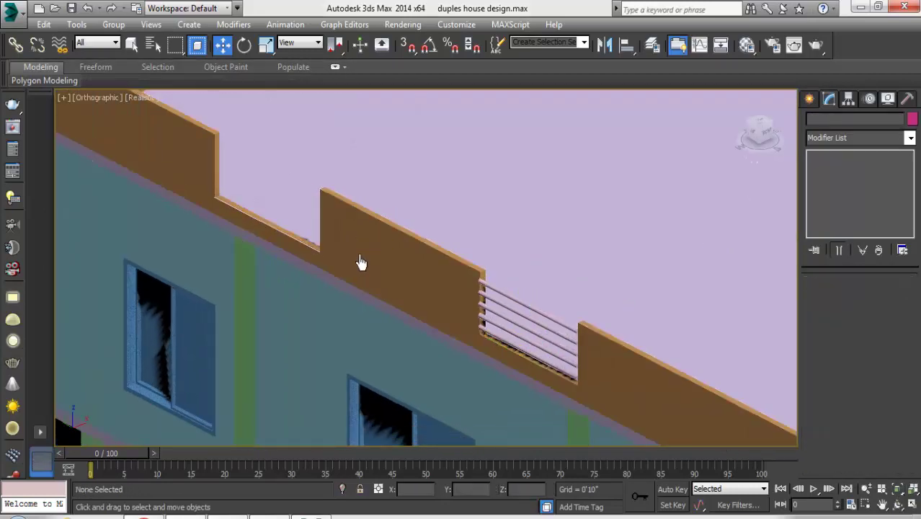
Convert window frame Line010 to Editable Poly and make a cloned copy of it.
{"action": "left_click", "coordinate": [428, 308]}
{"action": "right_click", "coordinate": [420, 294]}
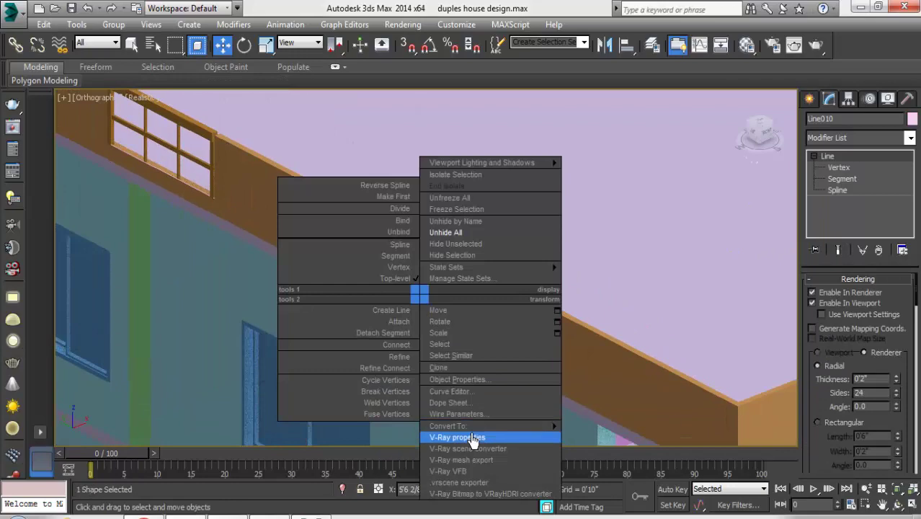
{"action": "left_click", "coordinate": [598, 436]}
{"action": "scroll", "coordinate": [464, 294], "scroll_direction": "up", "scroll_amount": 3}
{"action": "left_click_drag", "start_coordinate": [479, 267], "coordinate": [480, 286], "text": "shift"}
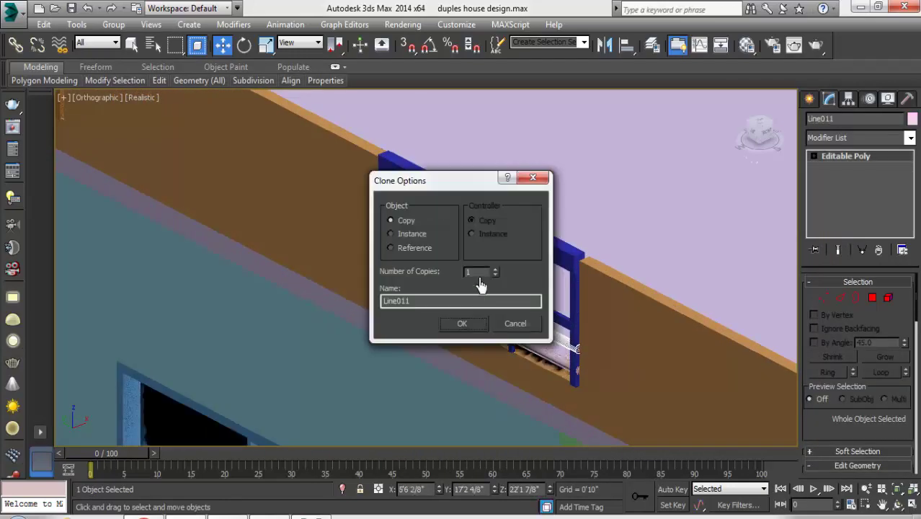
{"action": "left_click", "coordinate": [463, 323]}
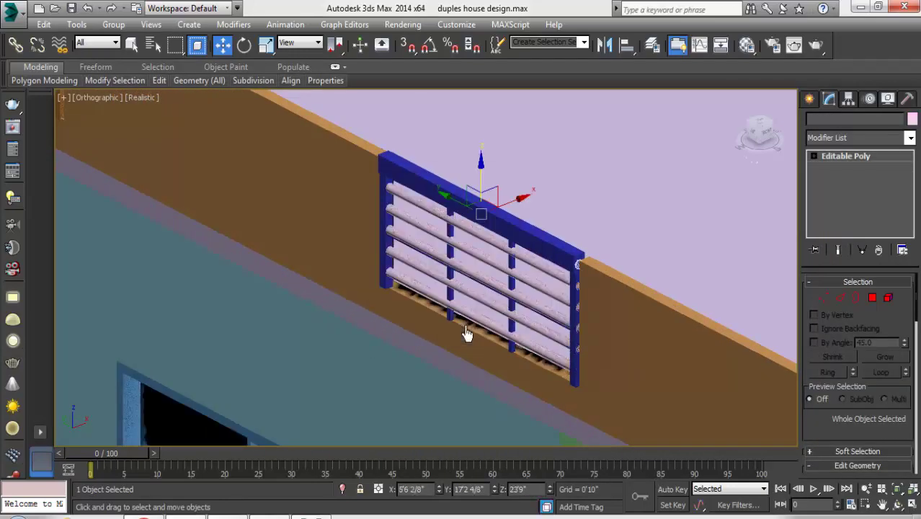
Convert the rail stack to Editable Poly and return to plain selection mode.
{"action": "right_click", "coordinate": [529, 261]}
{"action": "left_click", "coordinate": [598, 388]}
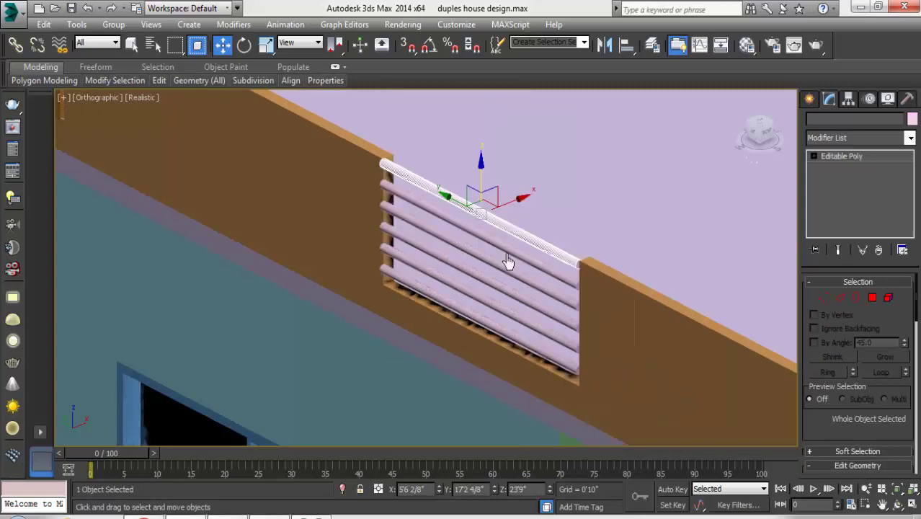
{"action": "scroll", "coordinate": [508, 263], "scroll_direction": "down", "scroll_amount": 3}
{"action": "scroll", "coordinate": [845, 441], "scroll_direction": "down", "scroll_amount": 3}
{"action": "key", "text": "q"}
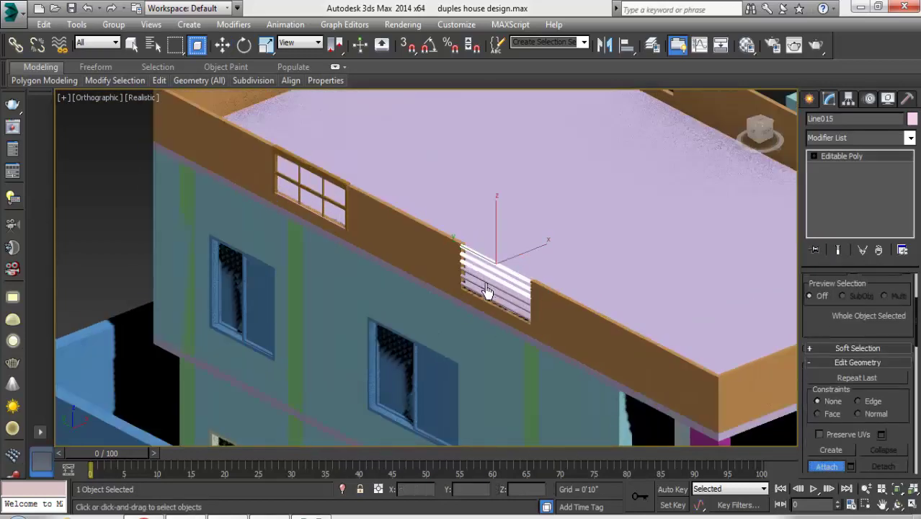
{"action": "scroll", "coordinate": [487, 290], "scroll_direction": "up", "scroll_amount": 2}
{"action": "scroll", "coordinate": [487, 303], "scroll_direction": "down", "scroll_amount": 4}
Delete the old window-style Railing006 and clone the pipe railing into the left wall opening.
{"action": "key", "text": "w"}
{"action": "left_click", "coordinate": [381, 239]}
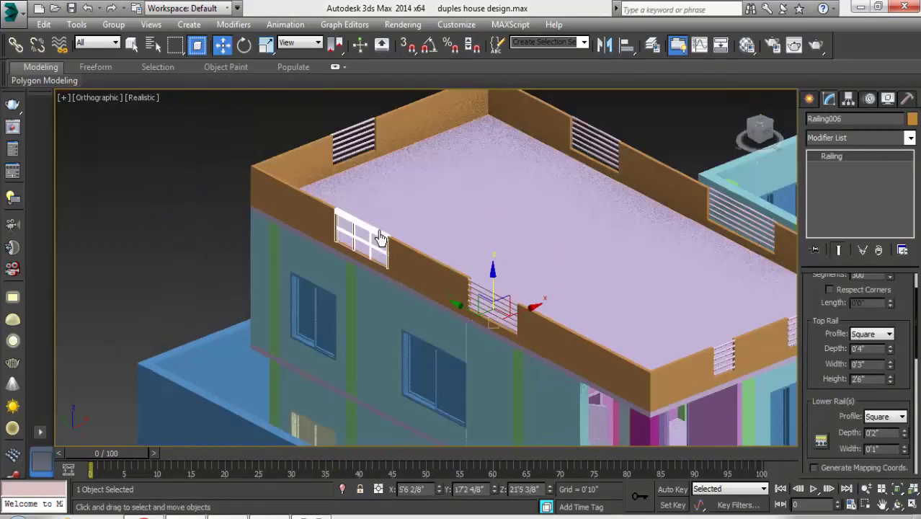
{"action": "key", "text": "Delete"}
{"action": "left_click", "coordinate": [369, 261]}
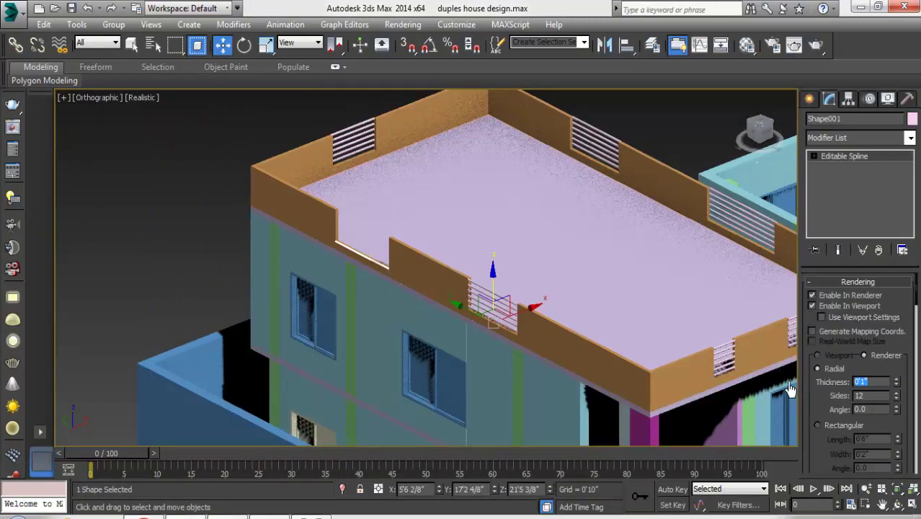
{"action": "left_click_drag", "start_coordinate": [493, 294], "coordinate": [362, 229], "text": "shift"}
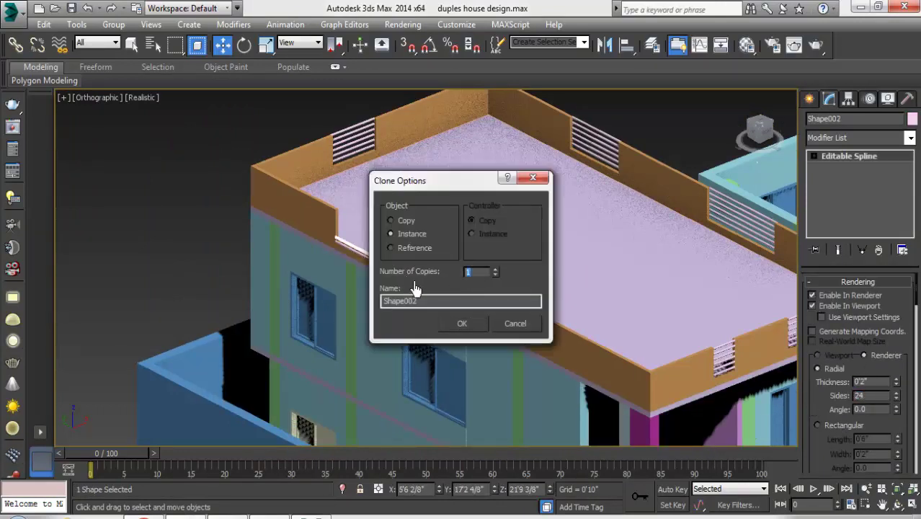
{"action": "left_click", "coordinate": [461, 325]}
Clone the pipe railing into the middle wall opening and select that copy.
{"action": "scroll", "coordinate": [487, 337], "scroll_direction": "up", "scroll_amount": 3}
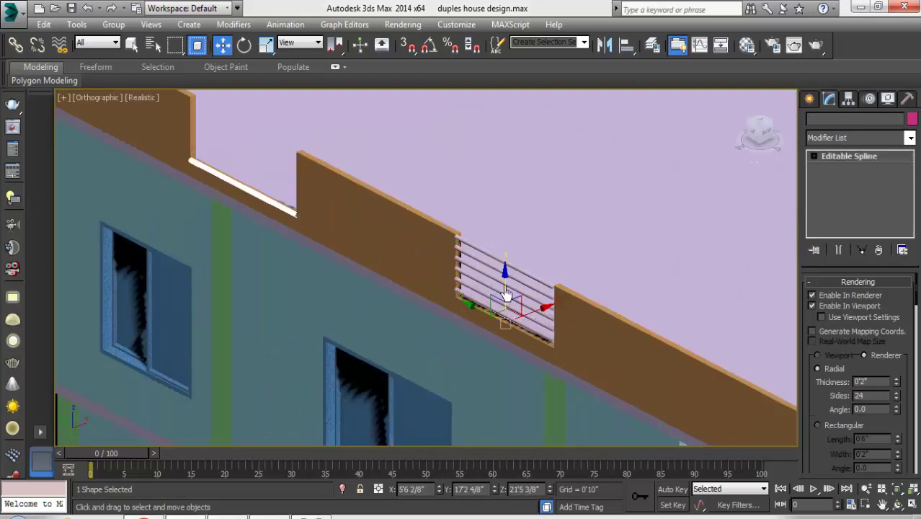
{"action": "left_click_drag", "start_coordinate": [506, 287], "coordinate": [502, 287], "text": "shift"}
{"action": "left_click", "coordinate": [459, 326]}
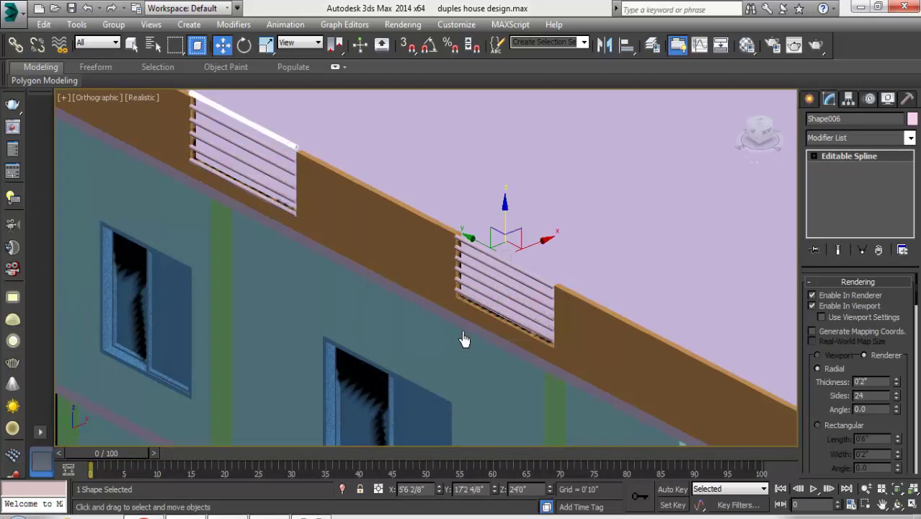
{"action": "left_click", "coordinate": [304, 250]}
{"action": "left_click", "coordinate": [501, 267]}
Attach the upper railing to the rail stack, then isolate the parapet walls and railings.
{"action": "left_click", "coordinate": [827, 466]}
{"action": "middle_click_drag", "start_coordinate": [241, 155], "coordinate": [313, 195]}
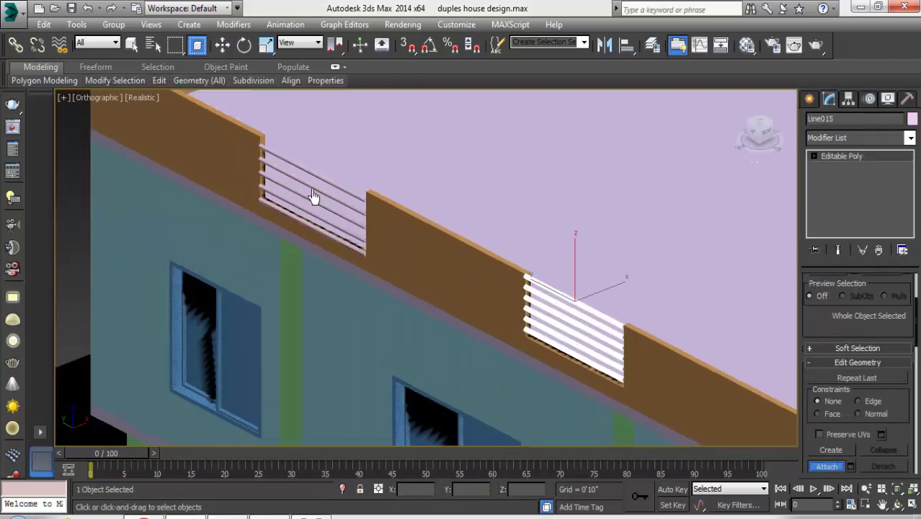
{"action": "scroll", "coordinate": [303, 226], "scroll_direction": "up", "scroll_amount": 2}
{"action": "scroll", "coordinate": [294, 259], "scroll_direction": "down", "scroll_amount": 3}
{"action": "left_click", "coordinate": [287, 215], "text": "ctrl"}
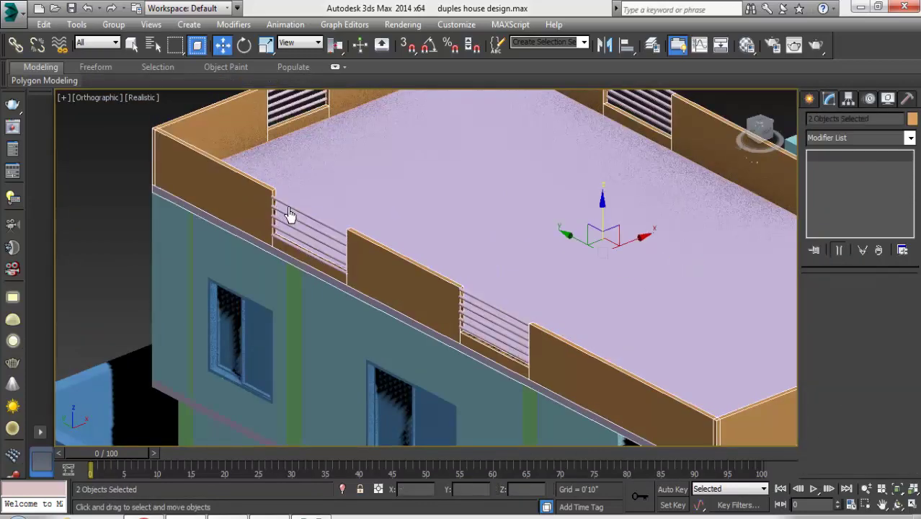
{"action": "right_click", "coordinate": [308, 164]}
{"action": "left_click", "coordinate": [317, 154]}
{"action": "key", "text": "alt+w"}
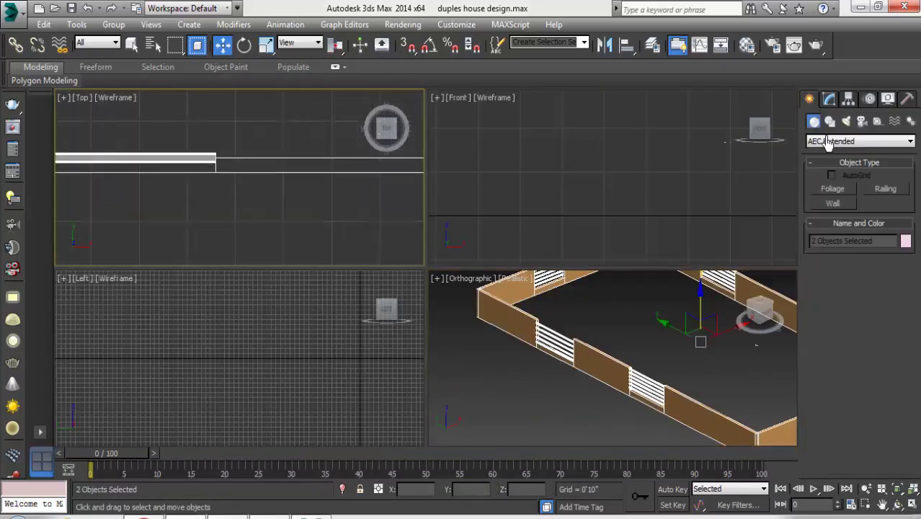
In the Top view, select Line015's railing vertices and shift them to line up with the walls.
{"action": "left_click", "coordinate": [259, 158]}
{"action": "left_click", "coordinate": [816, 160]}
{"action": "left_click", "coordinate": [365, 227]}
{"action": "key", "text": "z"}
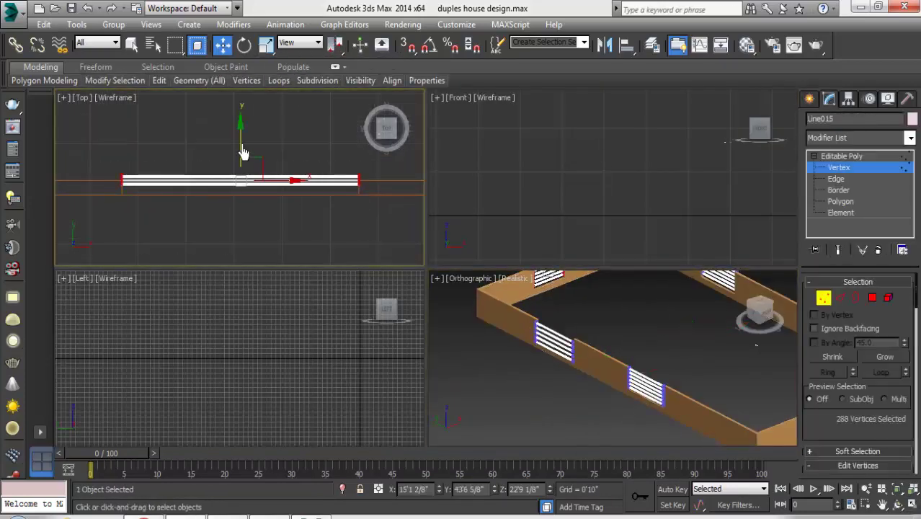
{"action": "left_click_drag", "start_coordinate": [242, 152], "coordinate": [242, 160]}
{"action": "middle_click_drag", "start_coordinate": [241, 159], "coordinate": [199, 199]}
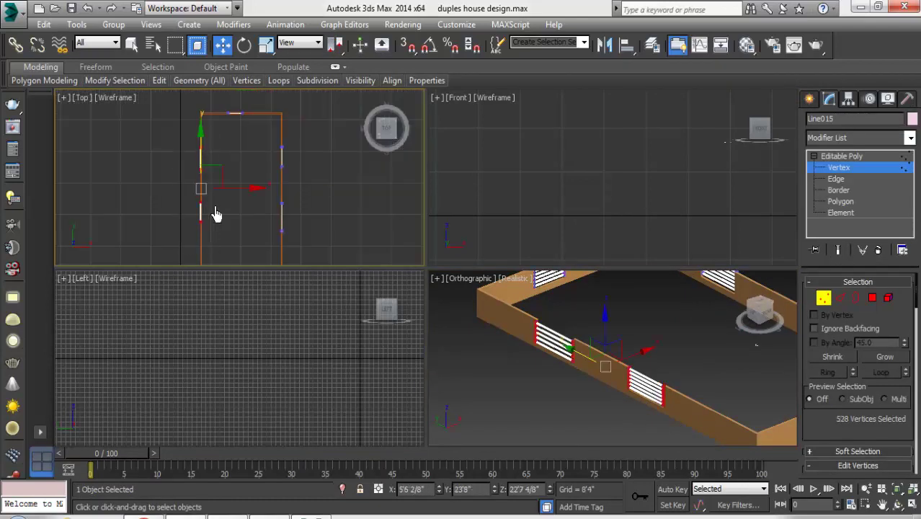
{"action": "left_click_drag", "start_coordinate": [214, 212], "coordinate": [202, 211], "text": "ctrl"}
{"action": "mouse_move", "coordinate": [204, 246]}
{"action": "middle_mouse_down"}
{"action": "mouse_move", "coordinate": [228, 144]}
{"action": "mouse_move", "coordinate": [247, 191]}
{"action": "mouse_move", "coordinate": [266, 207]}
{"action": "mouse_move", "coordinate": [374, 228]}
{"action": "middle_mouse_up"}
{"action": "left_click", "coordinate": [231, 188], "text": "ctrl"}
Clear the selection, maximize the view, and orbit around the whole duplex house.
{"action": "scroll", "coordinate": [320, 191], "scroll_direction": "down", "scroll_amount": 5}
{"action": "middle_click_drag", "start_coordinate": [319, 191], "coordinate": [168, 244]}
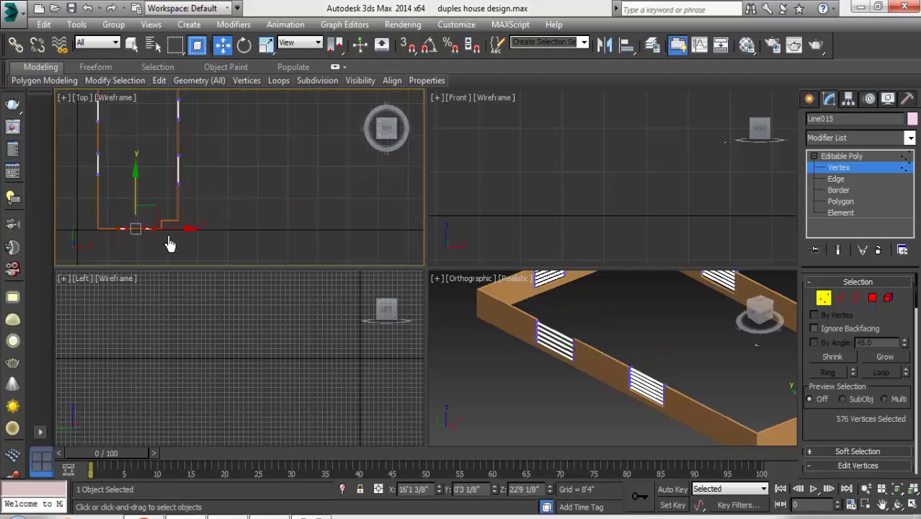
{"action": "scroll", "coordinate": [170, 155], "scroll_direction": "up", "scroll_amount": 5}
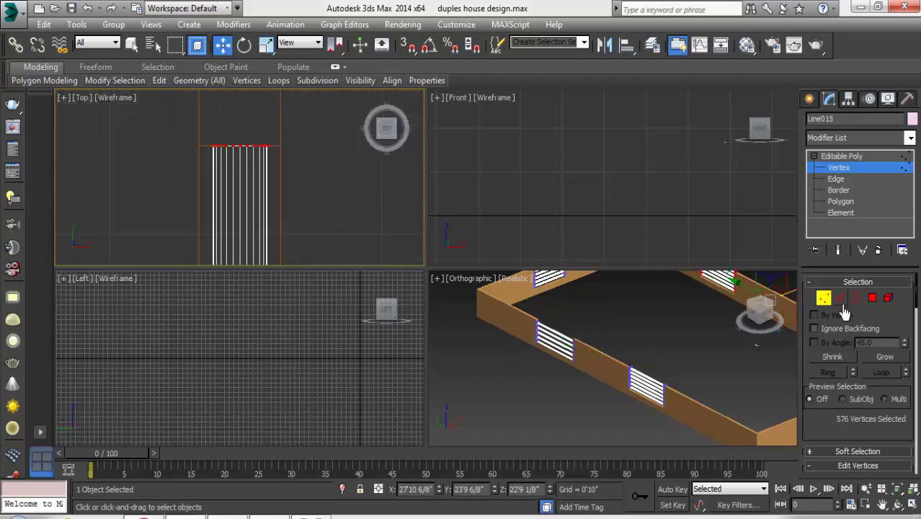
{"action": "key", "text": "ctrl+d"}
{"action": "key", "text": "alt+w"}
{"action": "key", "text": "alt+q"}
{"action": "mouse_move", "coordinate": [606, 189]}
{"action": "middle_mouse_down", "text": "alt"}
{"action": "mouse_move", "coordinate": [432, 276]}
{"action": "mouse_move", "coordinate": [436, 284]}
{"action": "mouse_move", "coordinate": [407, 300]}
{"action": "mouse_move", "coordinate": [389, 265]}
{"action": "mouse_move", "coordinate": [438, 269]}
{"action": "mouse_move", "coordinate": [378, 302]}
{"action": "mouse_move", "coordinate": [453, 304]}
{"action": "middle_mouse_up", "text": "alt"}
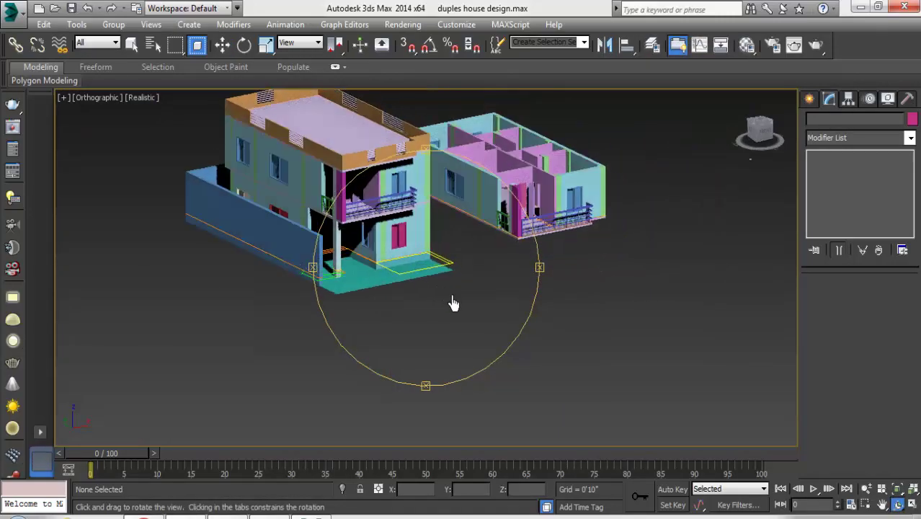